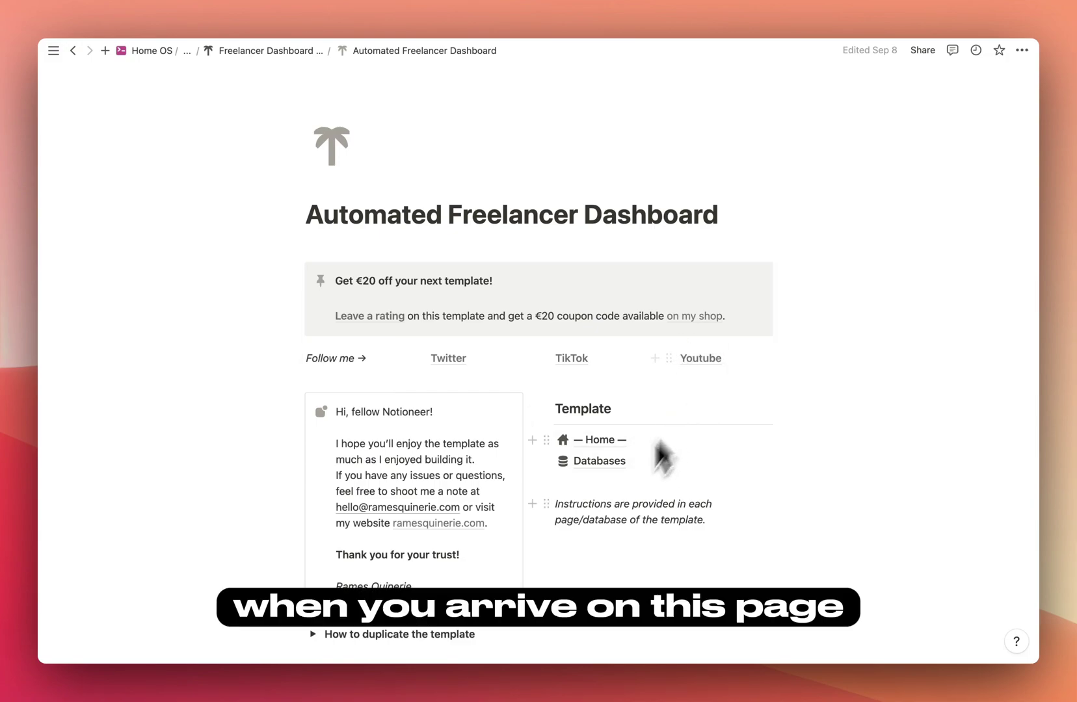
Scroll down the Home page to the Project Management section's Tasks table.
scroll(763, 461, "down", 2)
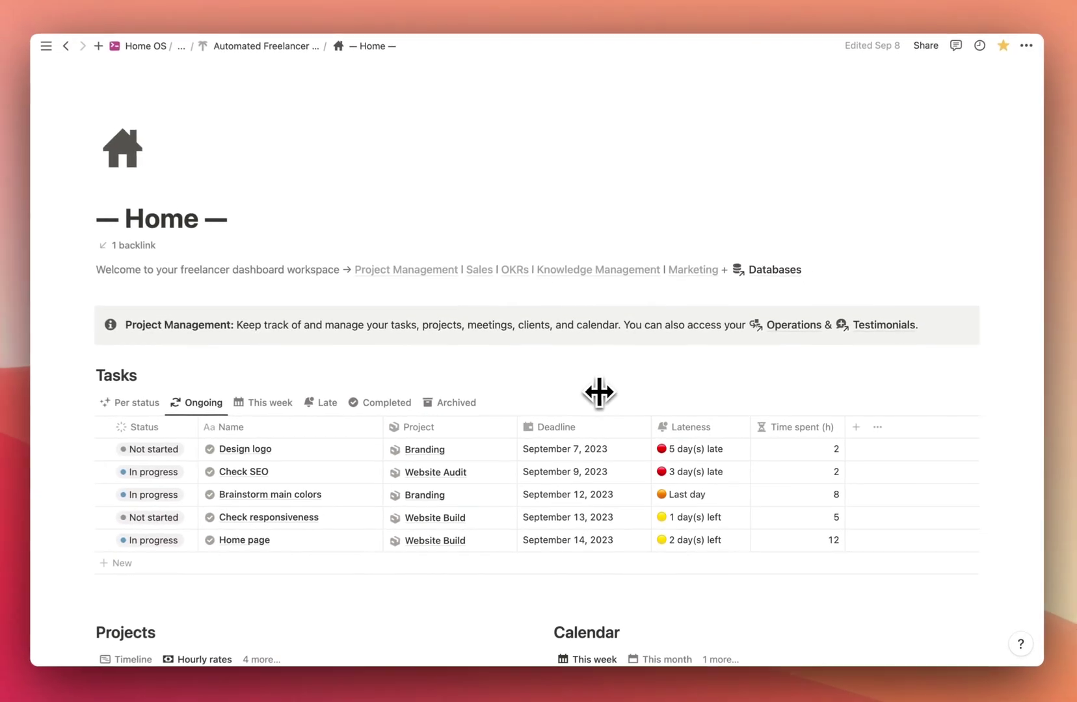
scroll(513, 368, "down", 3)
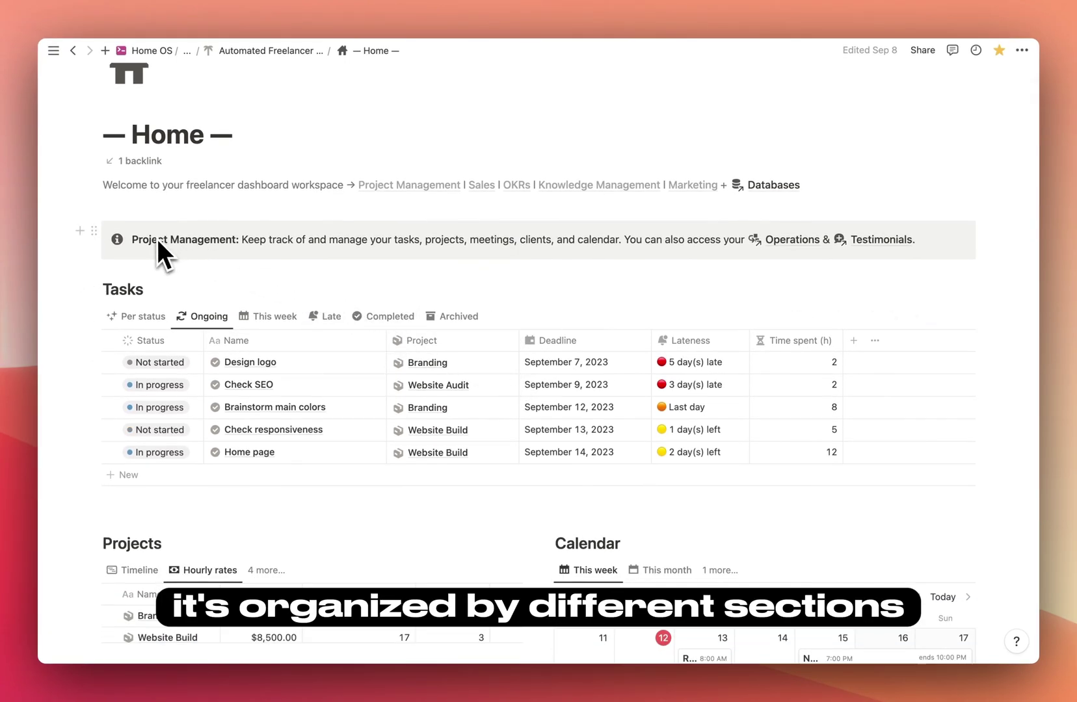
scroll(367, 298, "down", 8)
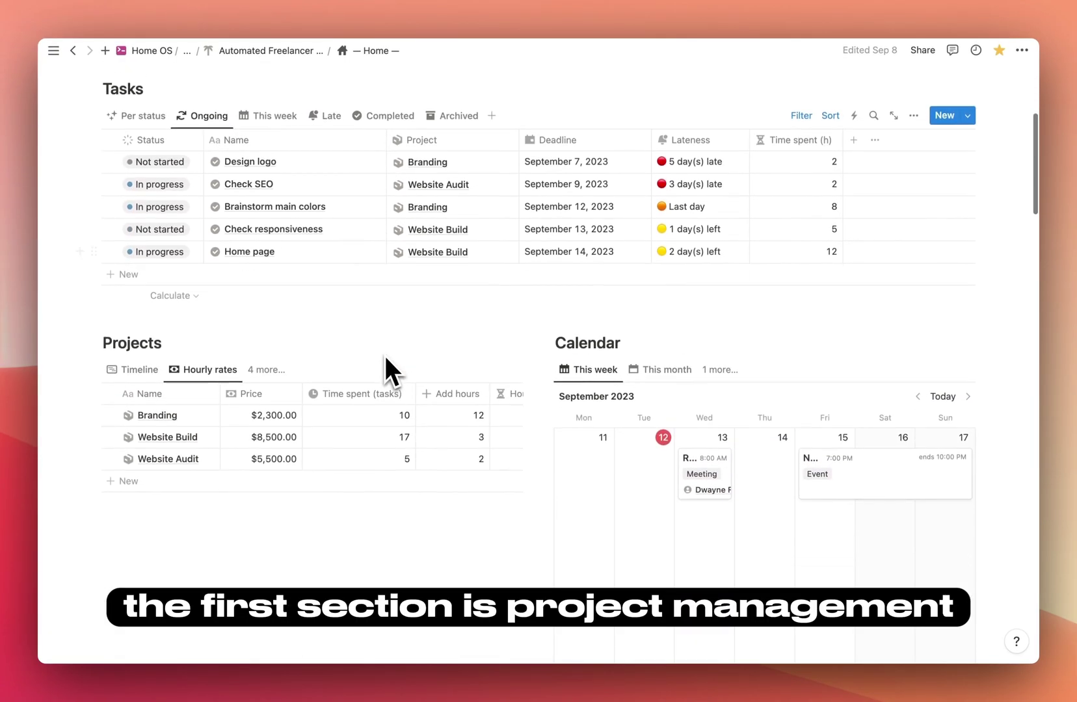
scroll(386, 357, "down", 8)
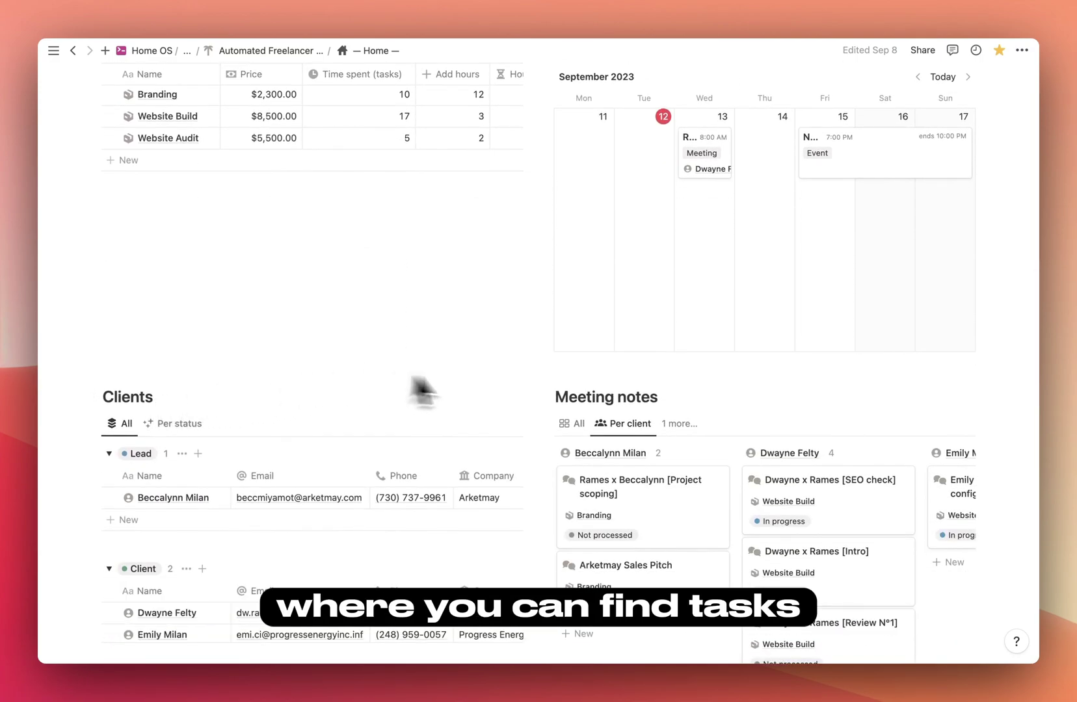
scroll(601, 402, "down", 1)
scroll(601, 402, "up", 12)
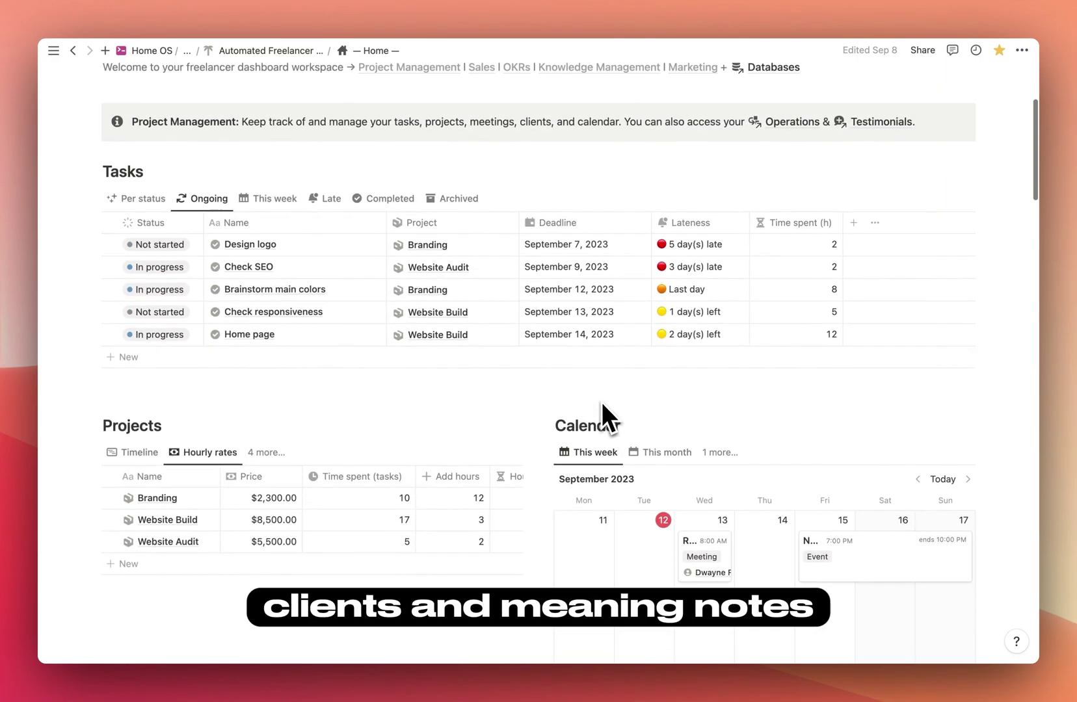
left_click(145, 202)
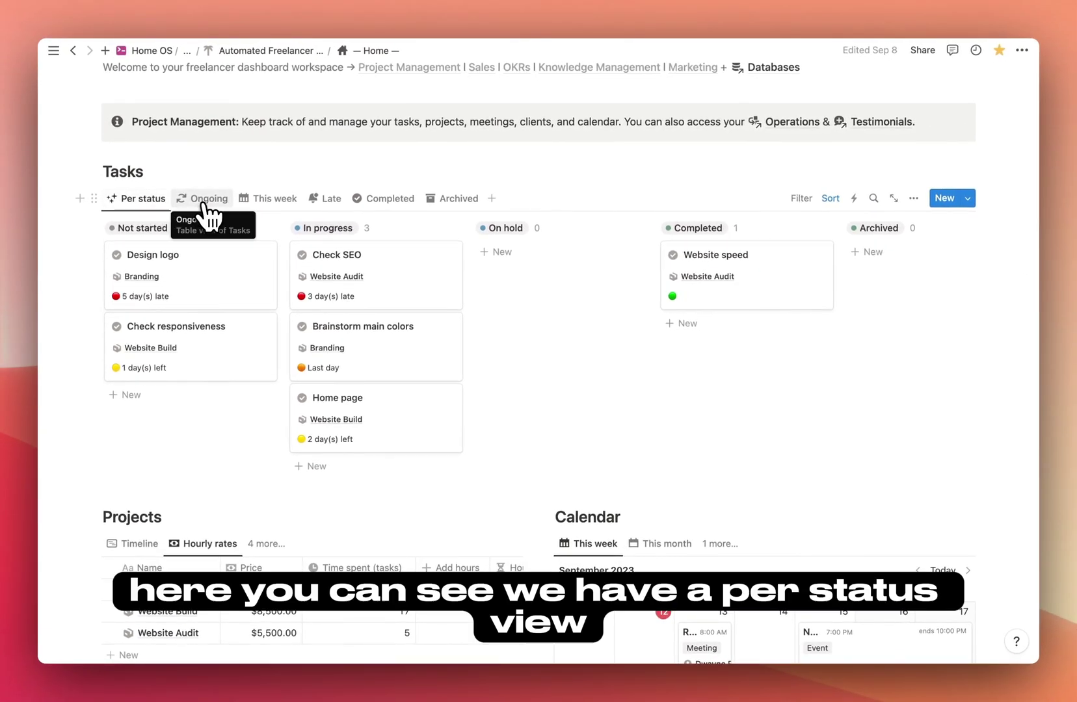
left_click(199, 206)
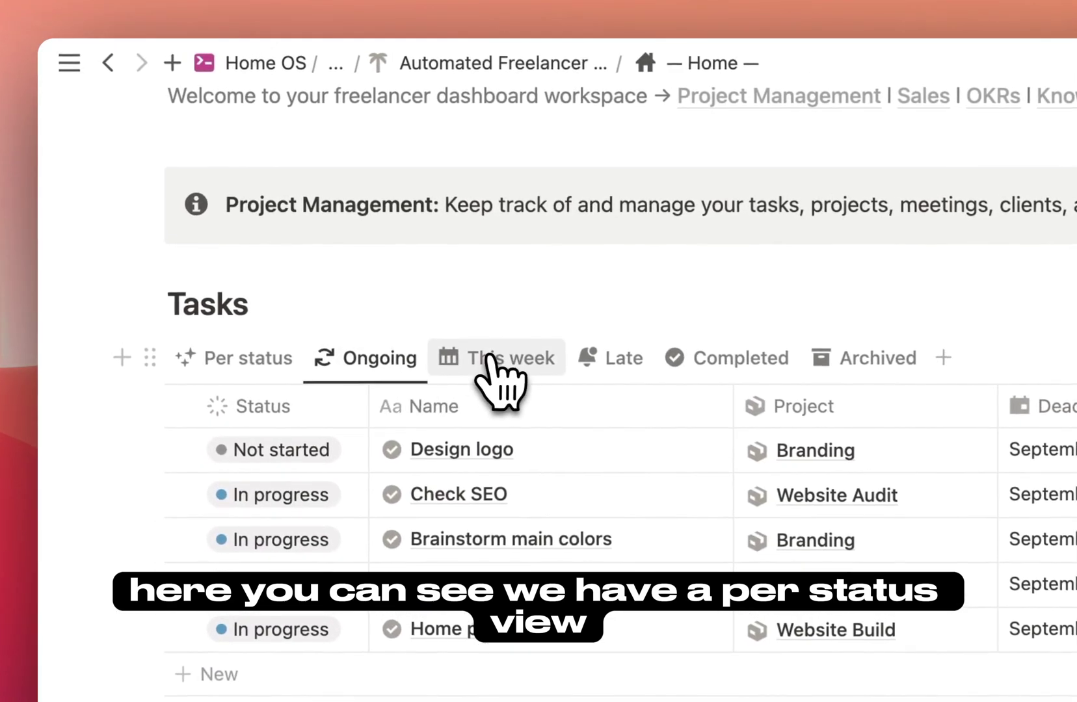
left_click(494, 359)
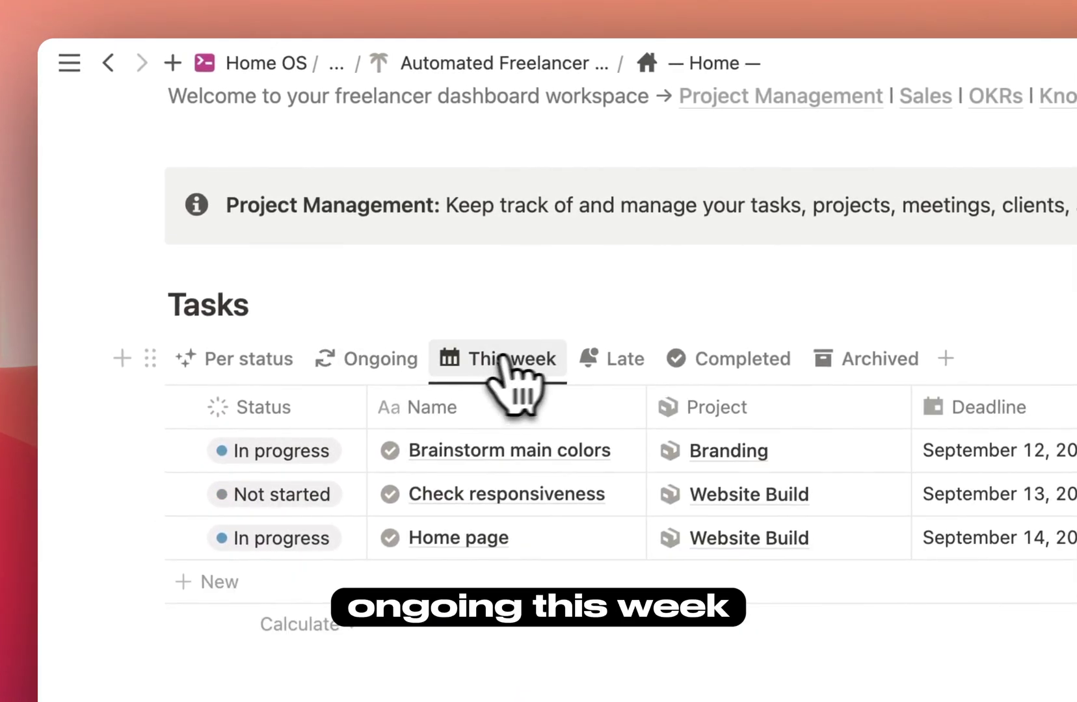
left_click(614, 358)
left_click(734, 359)
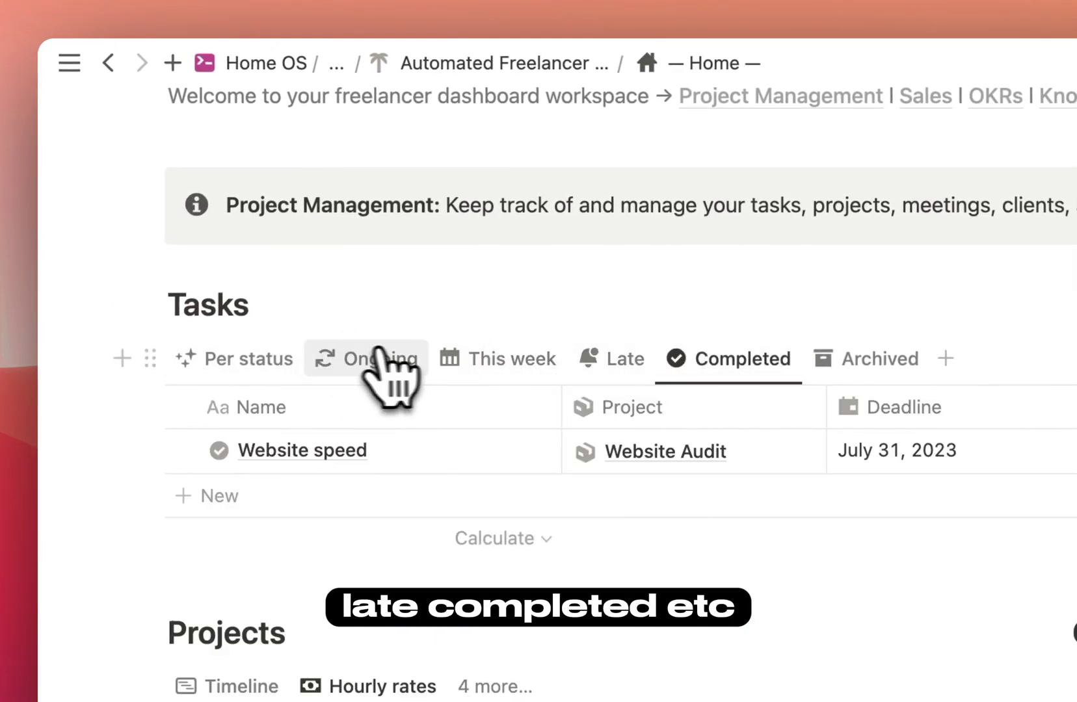
left_click(368, 362)
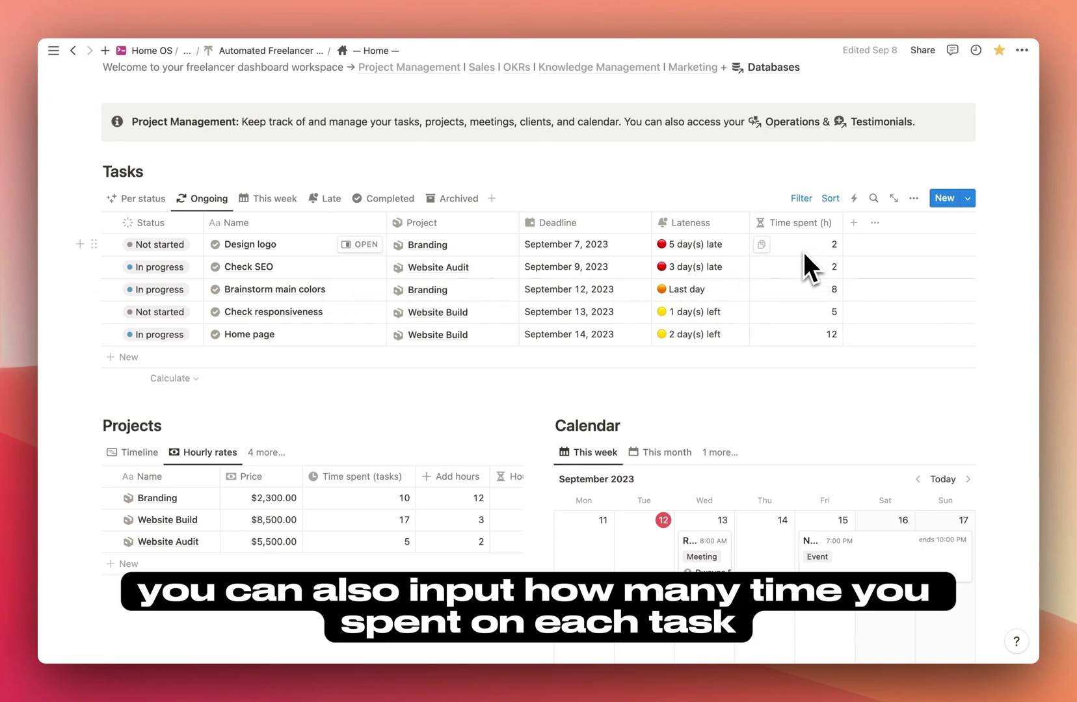
scroll(803, 251, "down", 2)
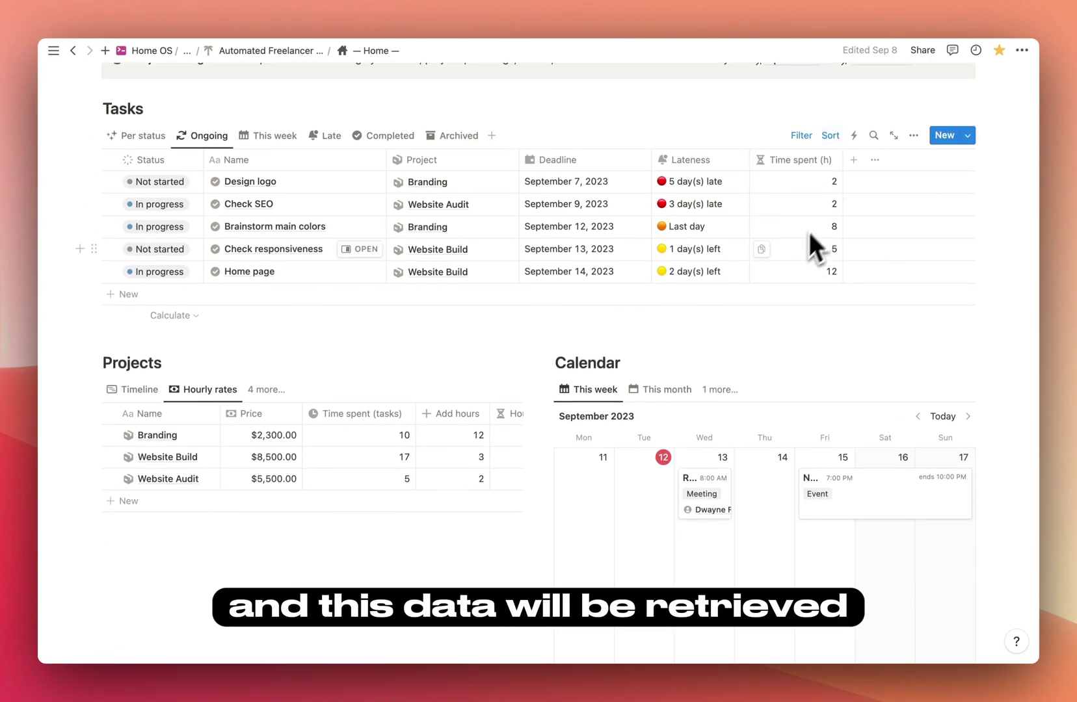
left_click(133, 389)
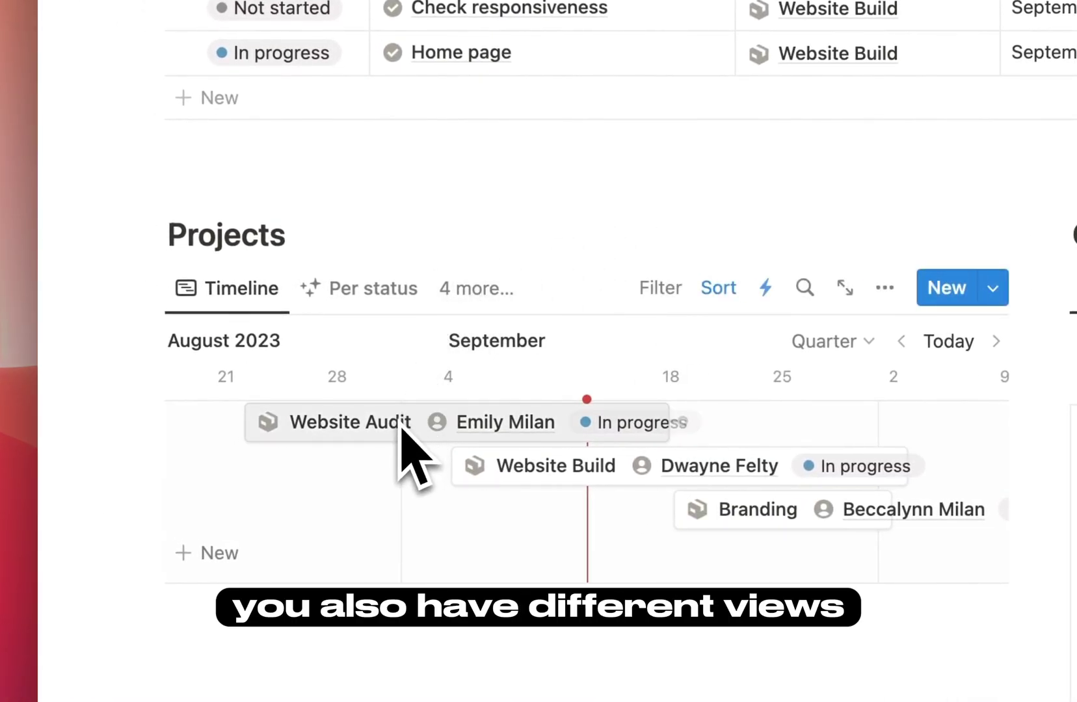
left_click(478, 289)
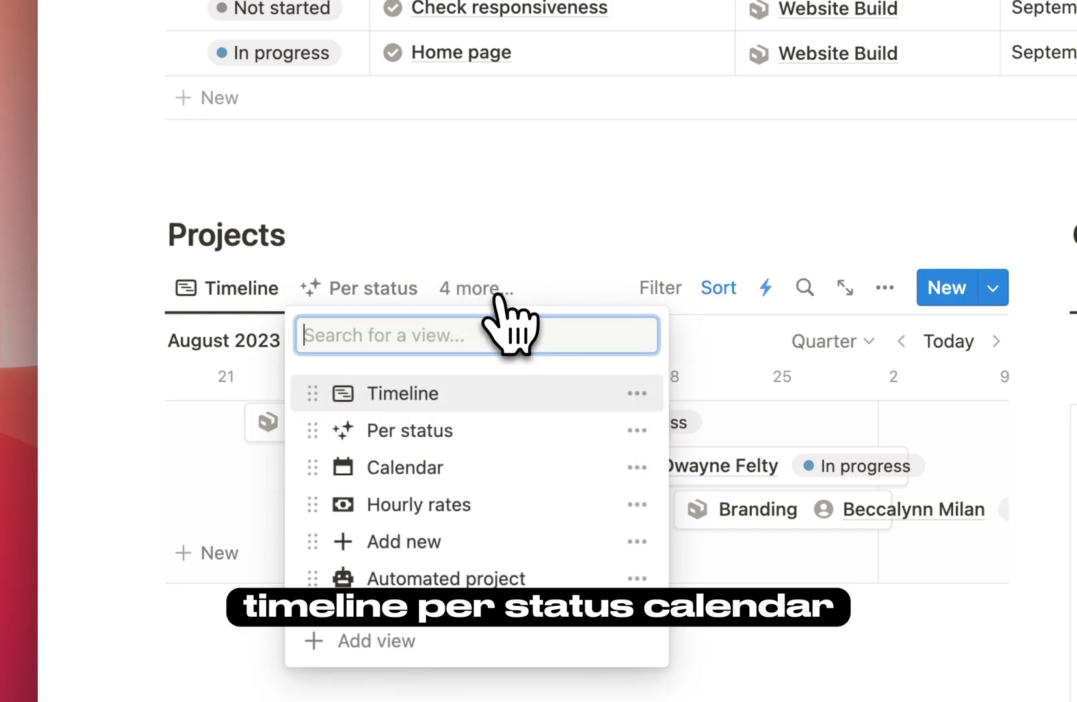
left_click(448, 506)
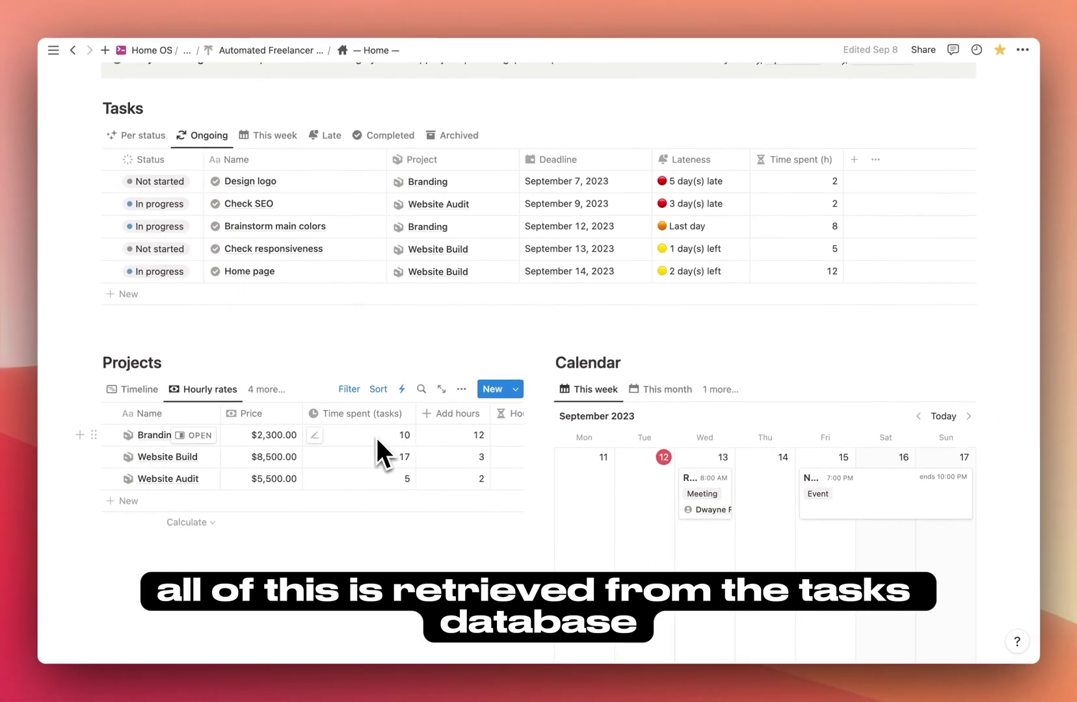
scroll(396, 465, "right", 3)
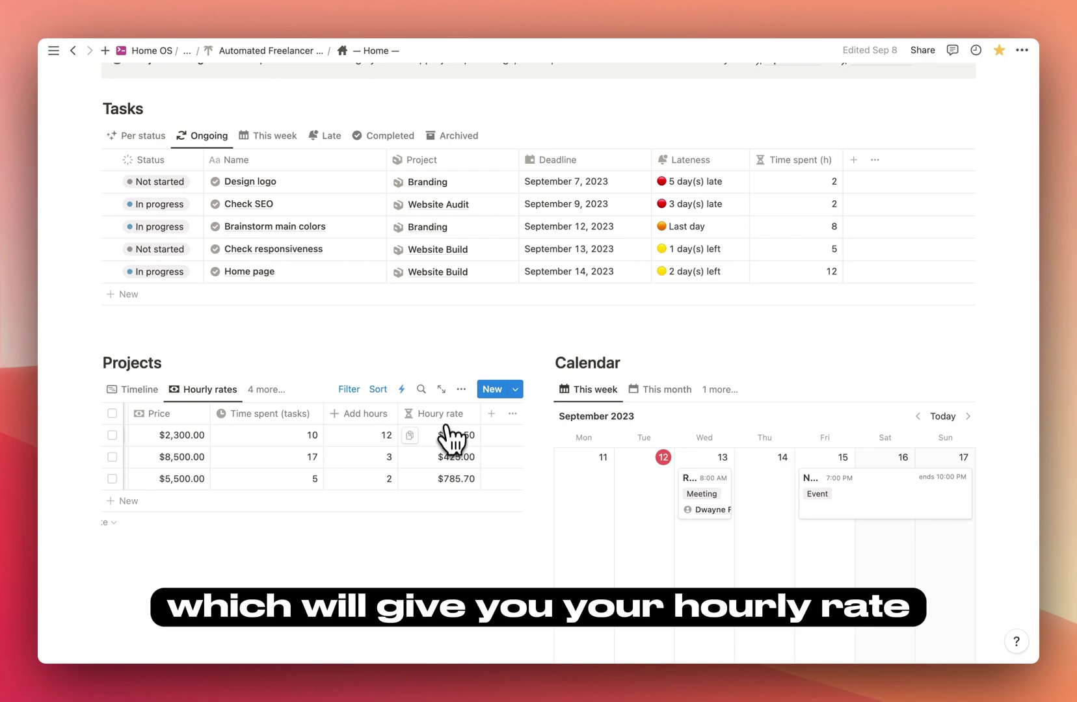
scroll(450, 449, "left", 1)
scroll(234, 455, "left", 1)
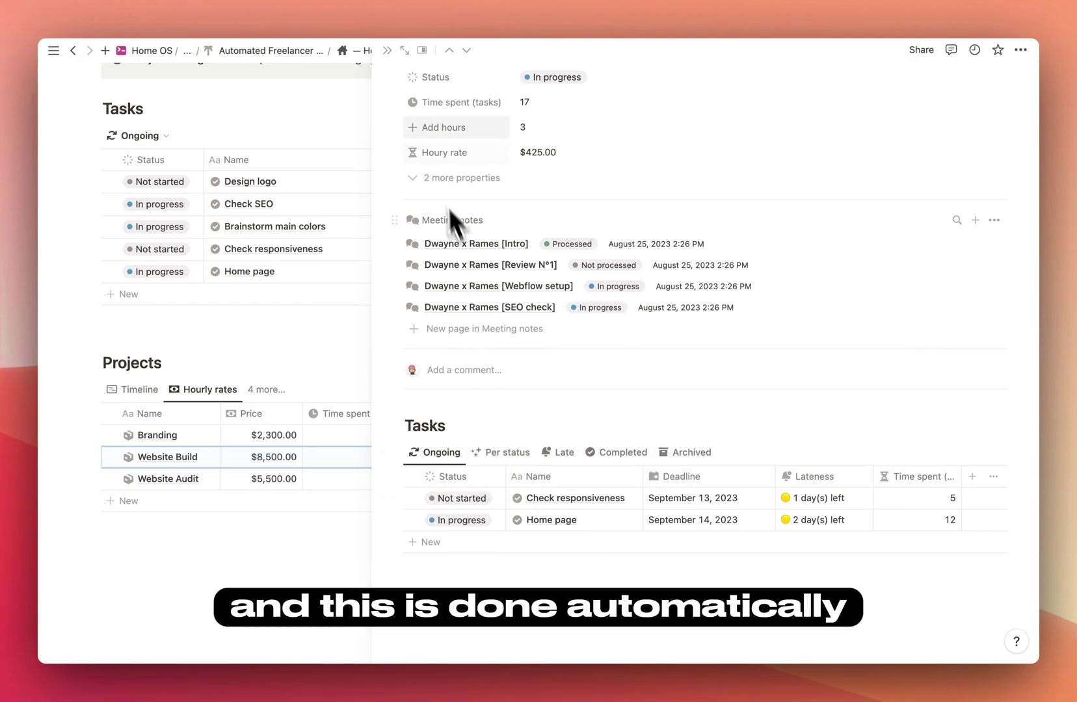
Close the open project, review the [new project] template in edit mode, then close it.
left_click(387, 50)
left_click(473, 379)
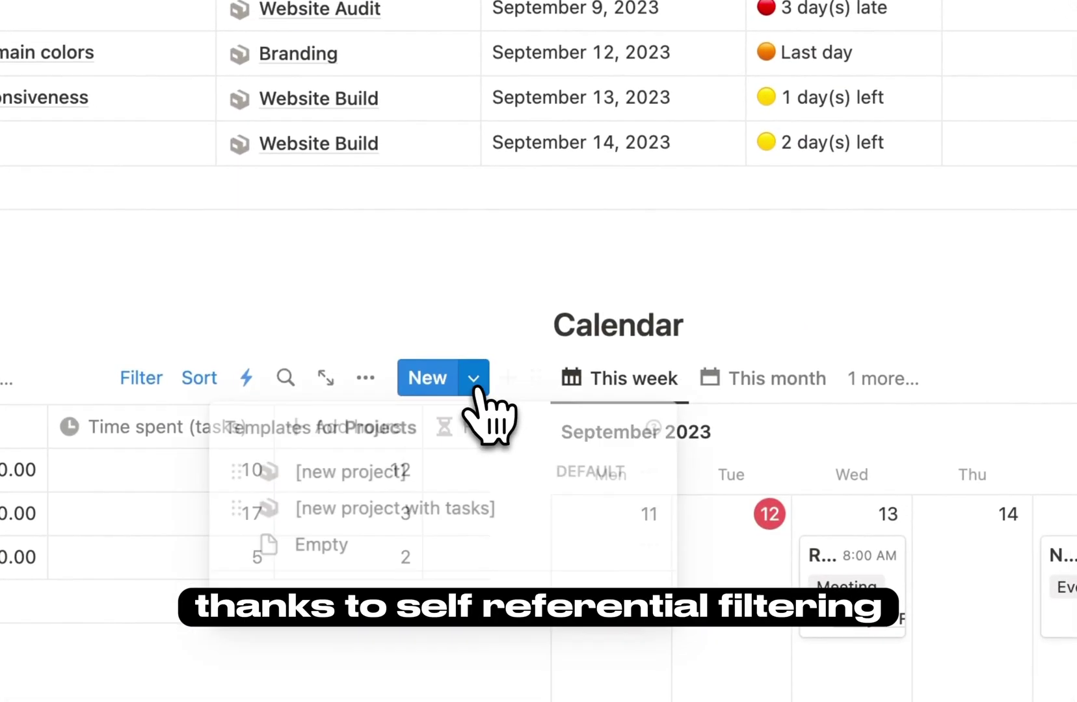
left_click(650, 472)
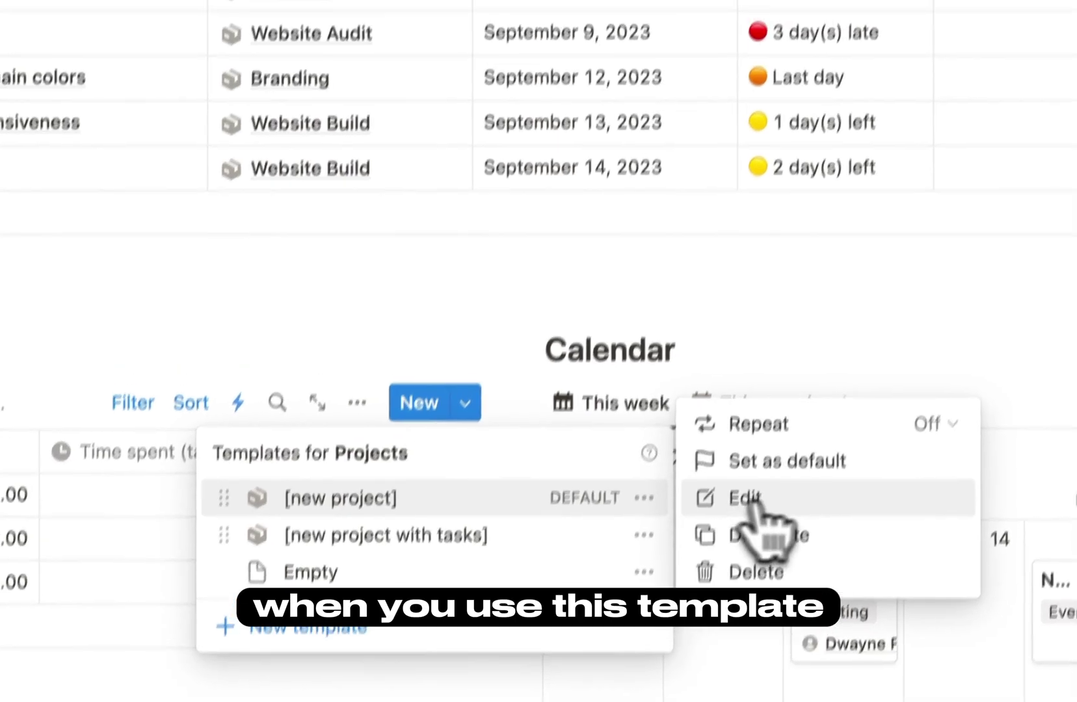
left_click(753, 500)
scroll(367, 507, "down", 5)
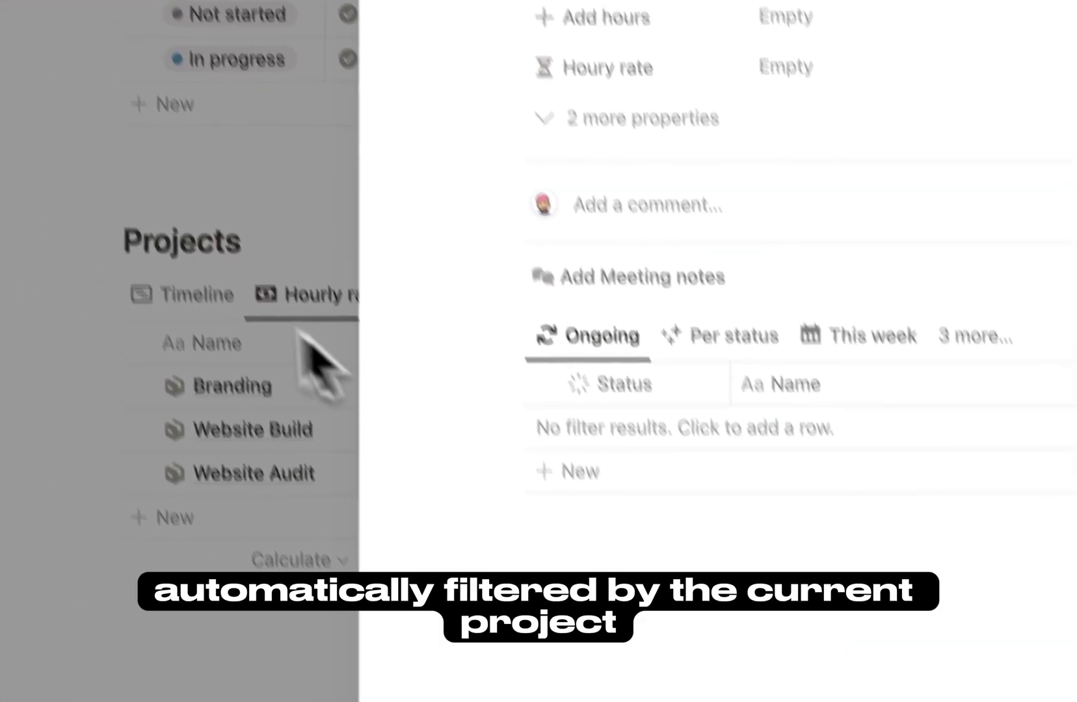
left_click(302, 338)
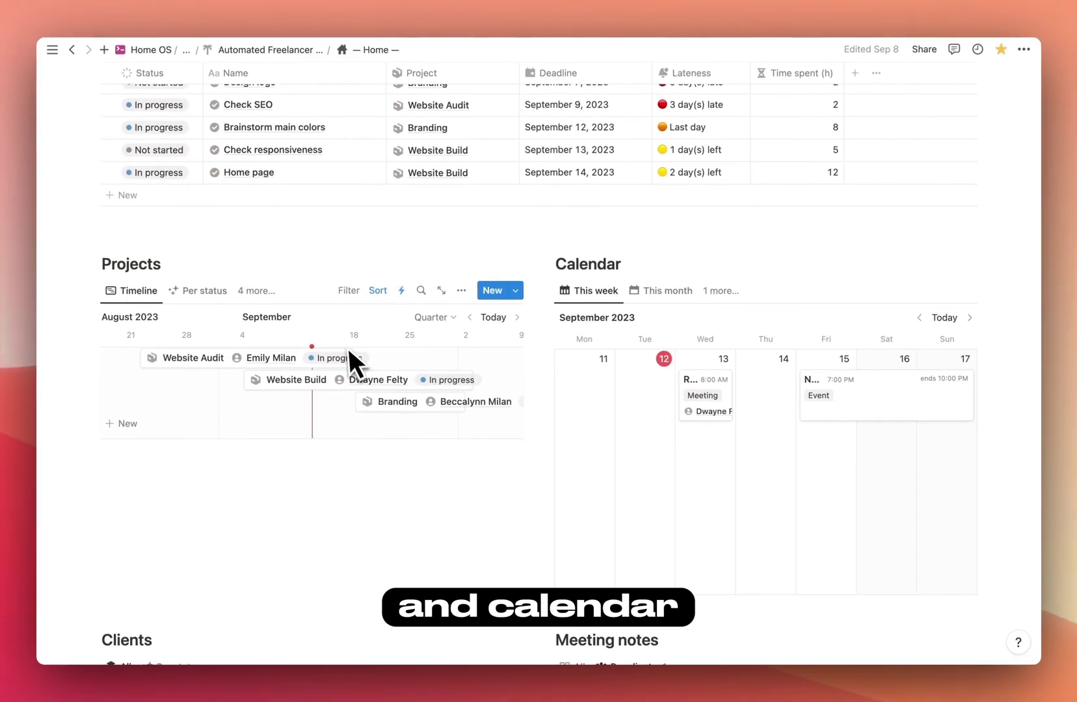
scroll(341, 474, "down", 5)
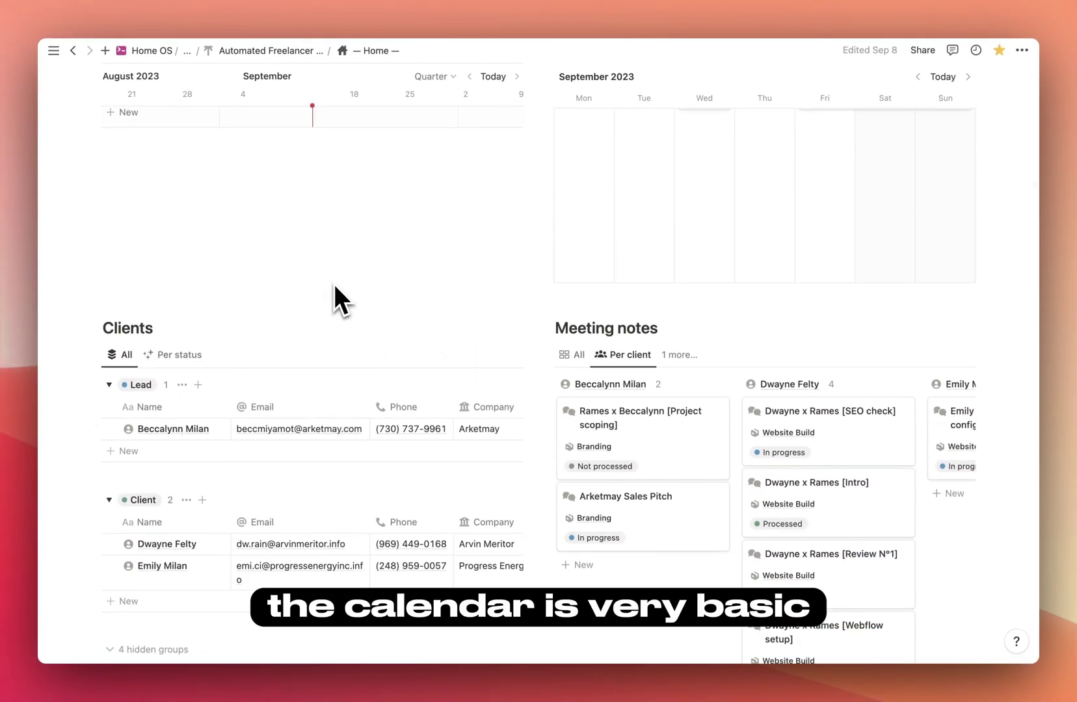
scroll(644, 340, "up", 5)
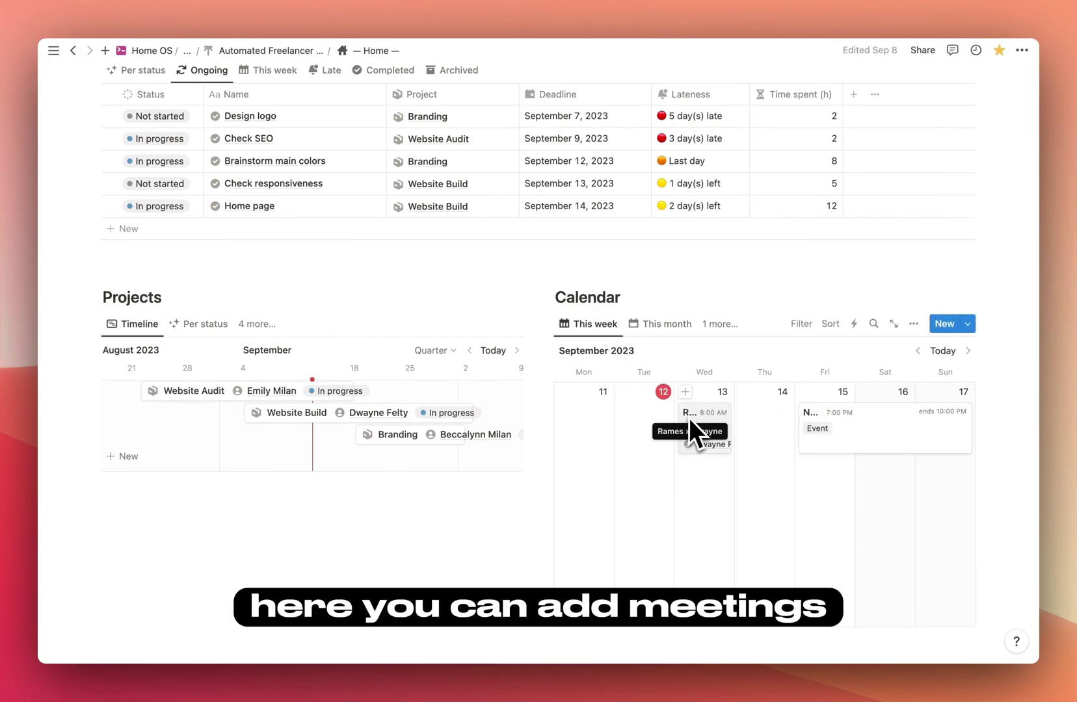
left_click(662, 323)
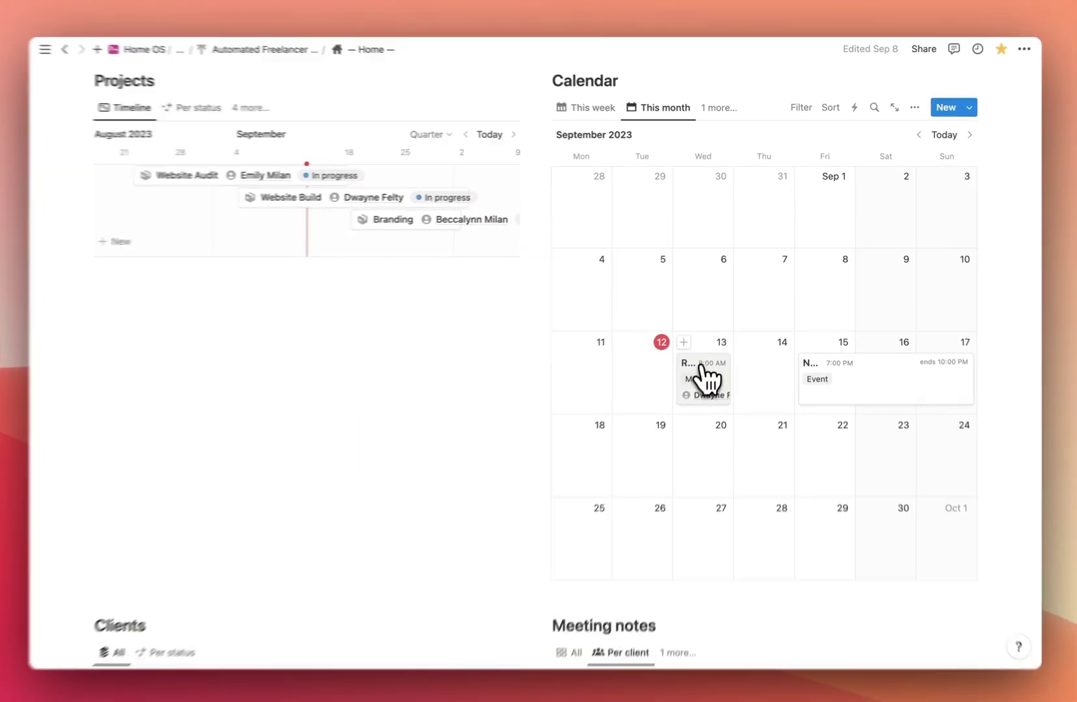
left_click(708, 383)
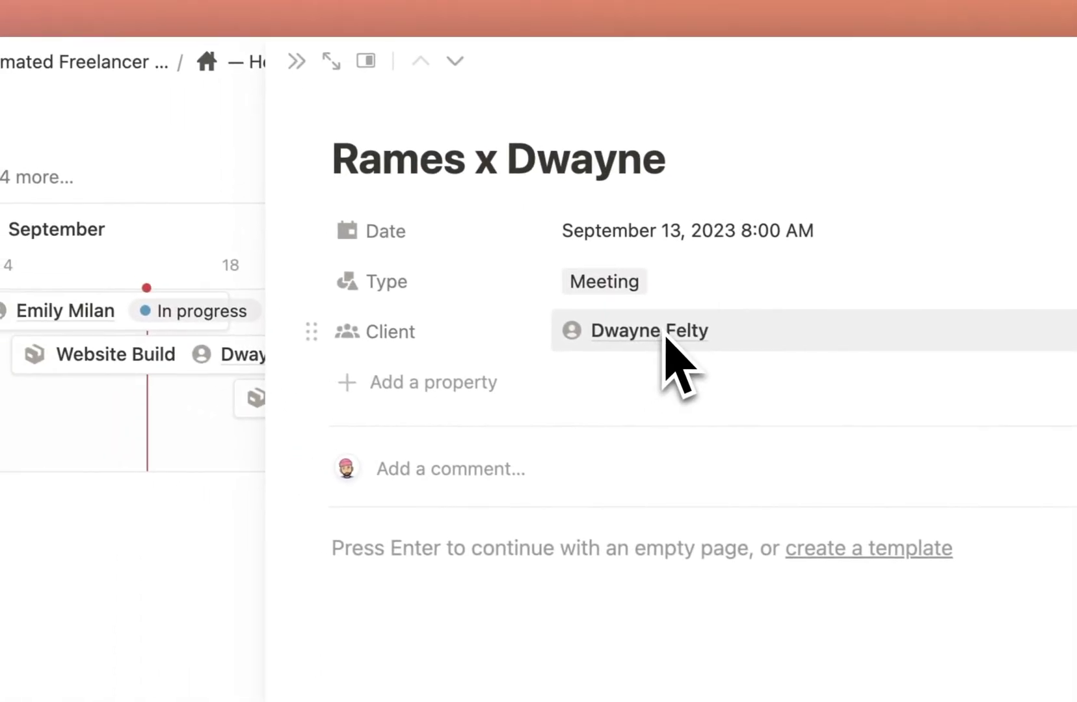
left_click(300, 63)
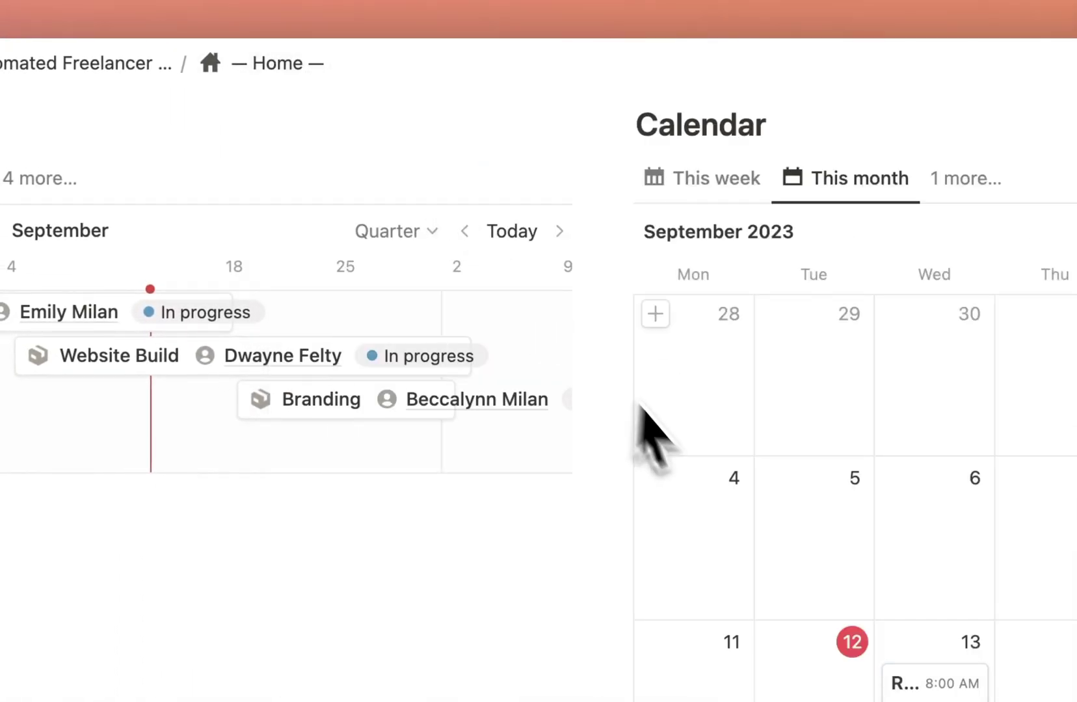
left_click(727, 176)
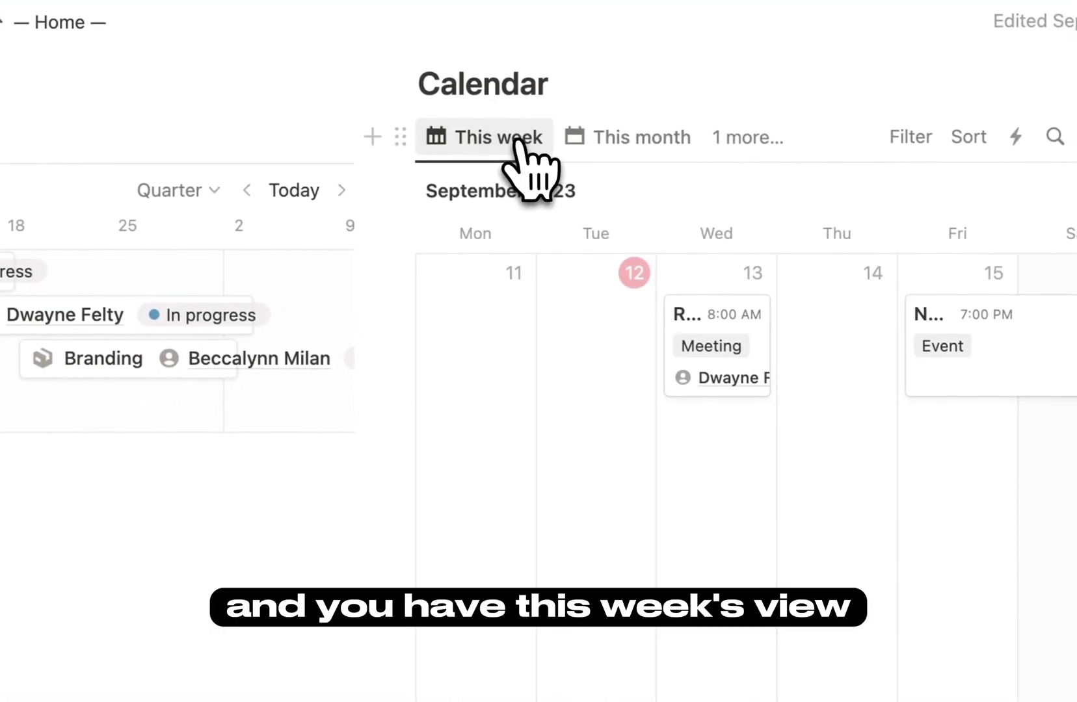
left_click(724, 138)
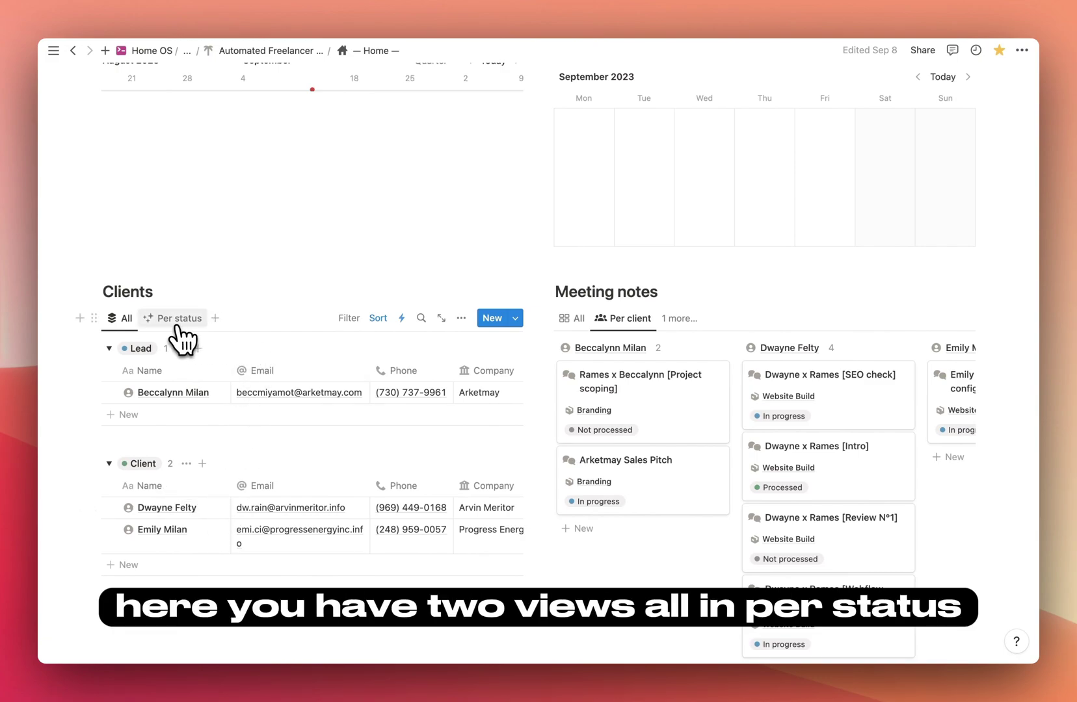
Show Clients as a board grouped by status and scroll across its columns.
left_click(177, 326)
scroll(294, 404, "right", 5)
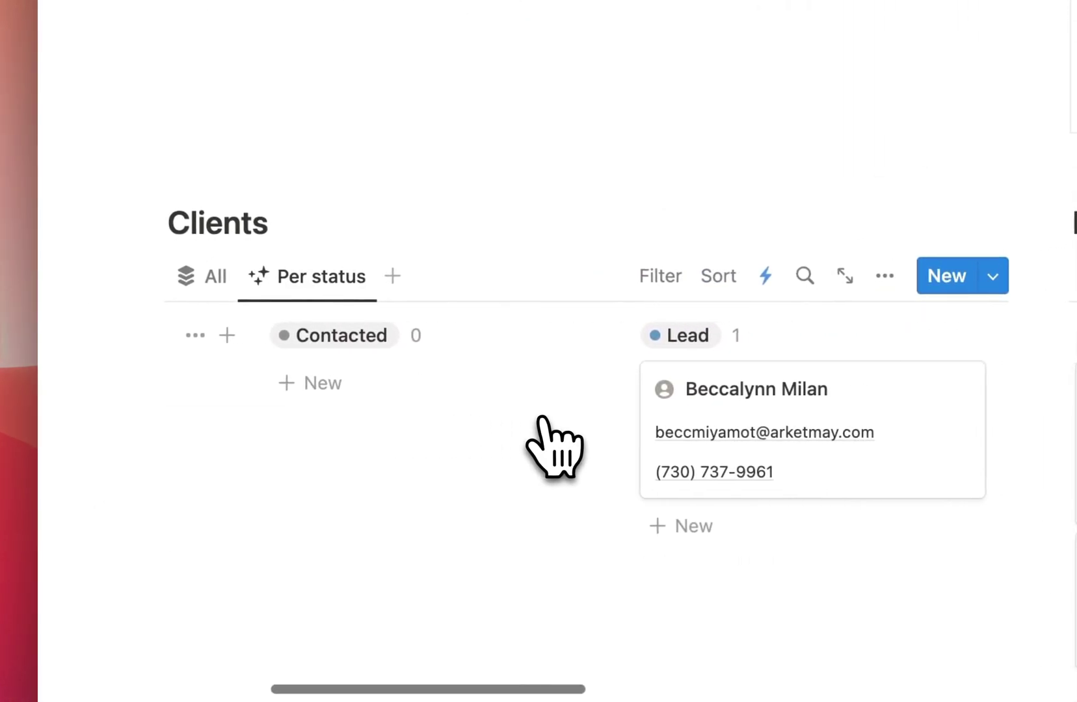
scroll(541, 421, "right", 3)
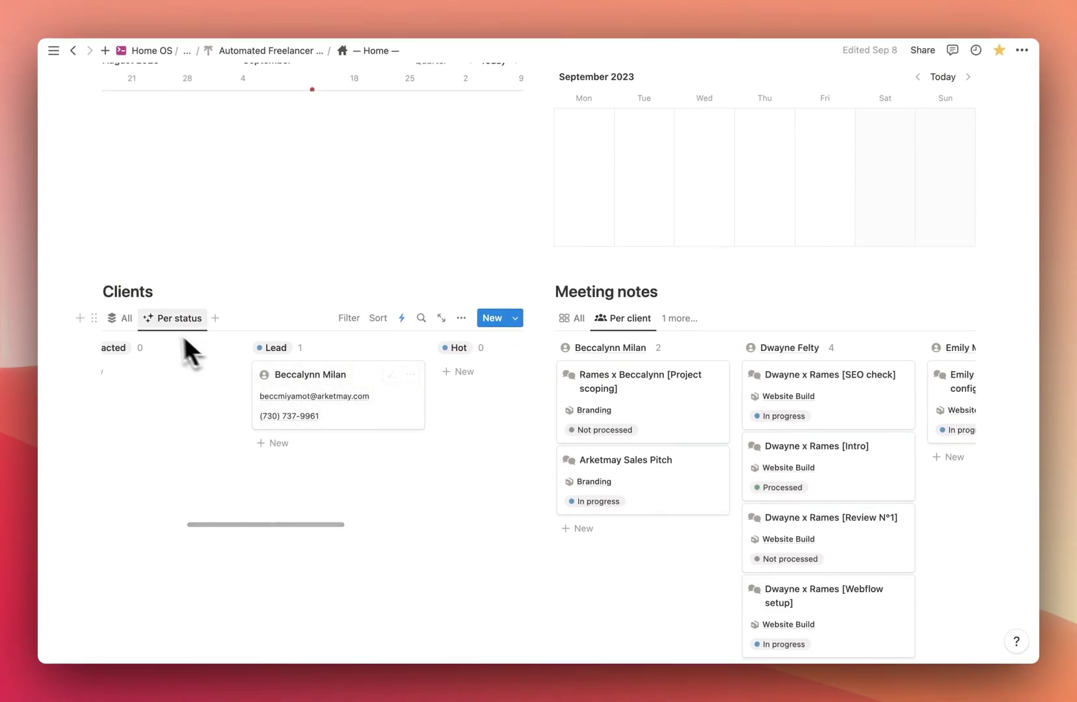
scroll(335, 396, "right", 3)
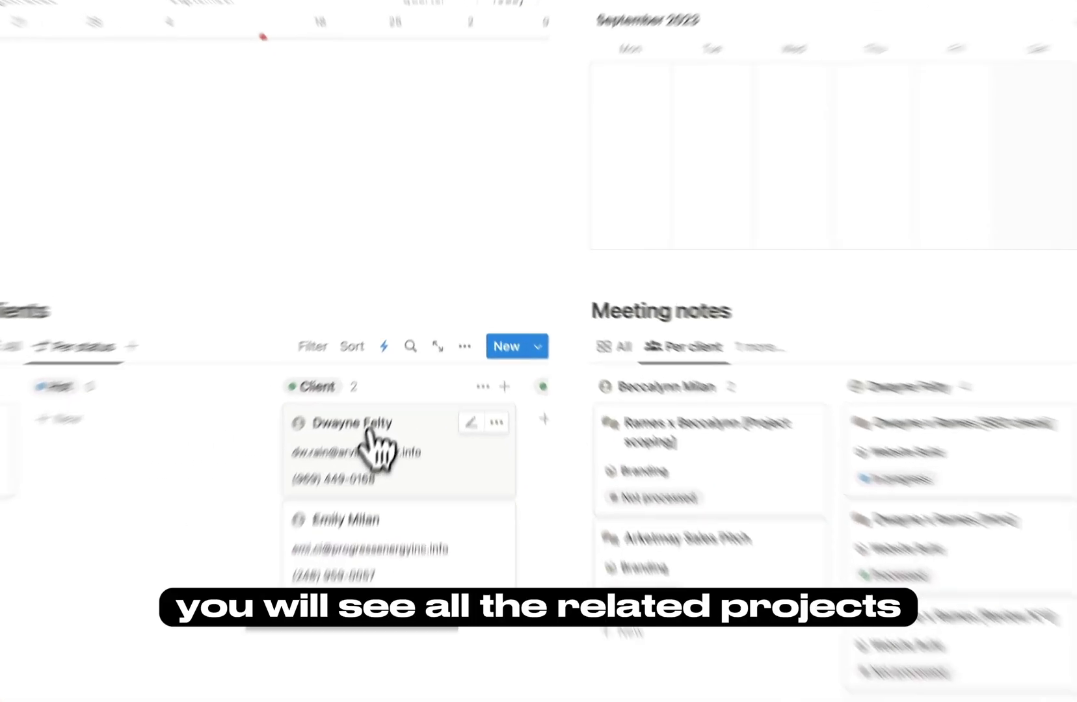
Review a client's related projects, then switch Meeting notes to the ungrouped 'All' view.
left_click(397, 374)
scroll(550, 458, "down", 3)
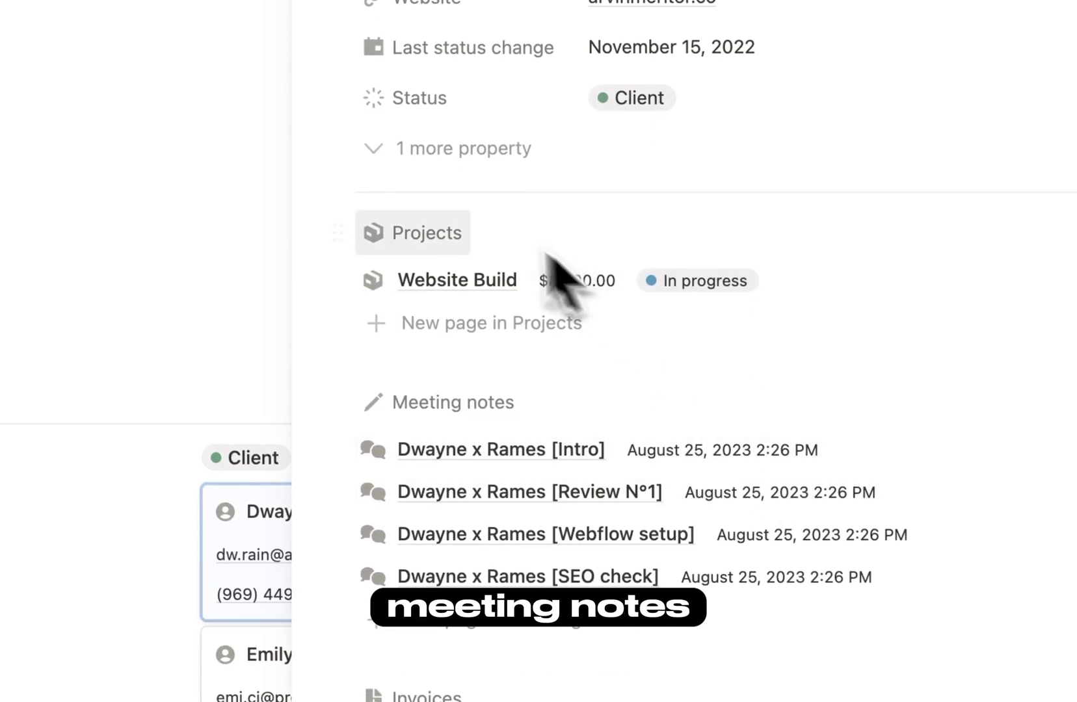
scroll(523, 384, "down", 3)
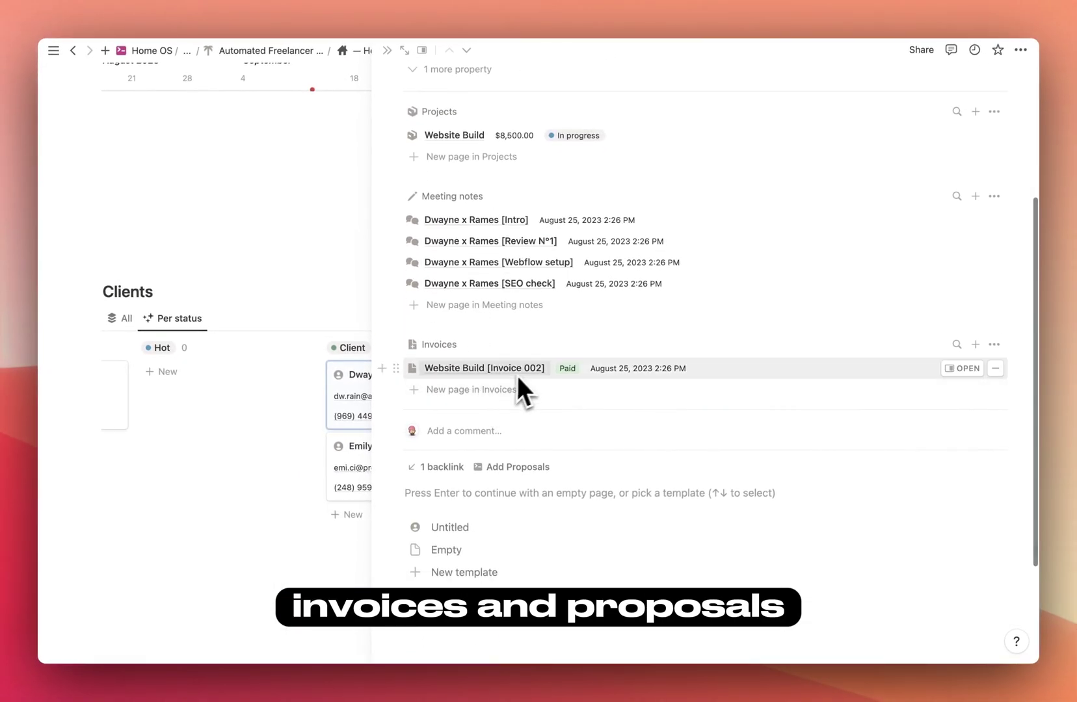
scroll(520, 487, "up", 5)
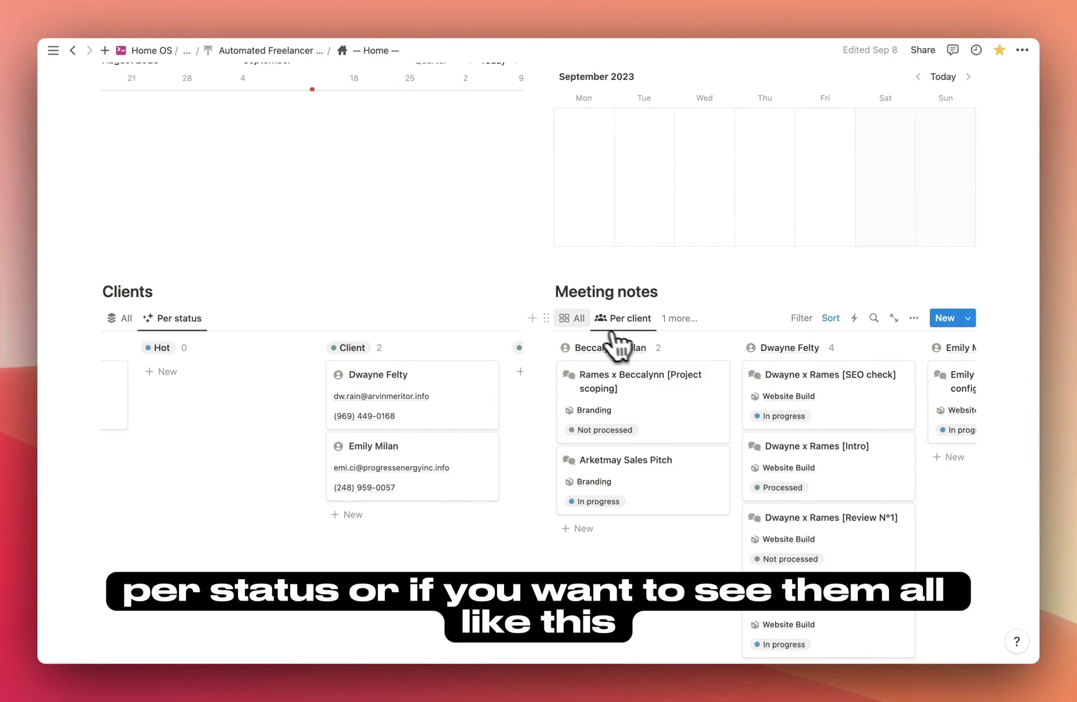
left_click(679, 318)
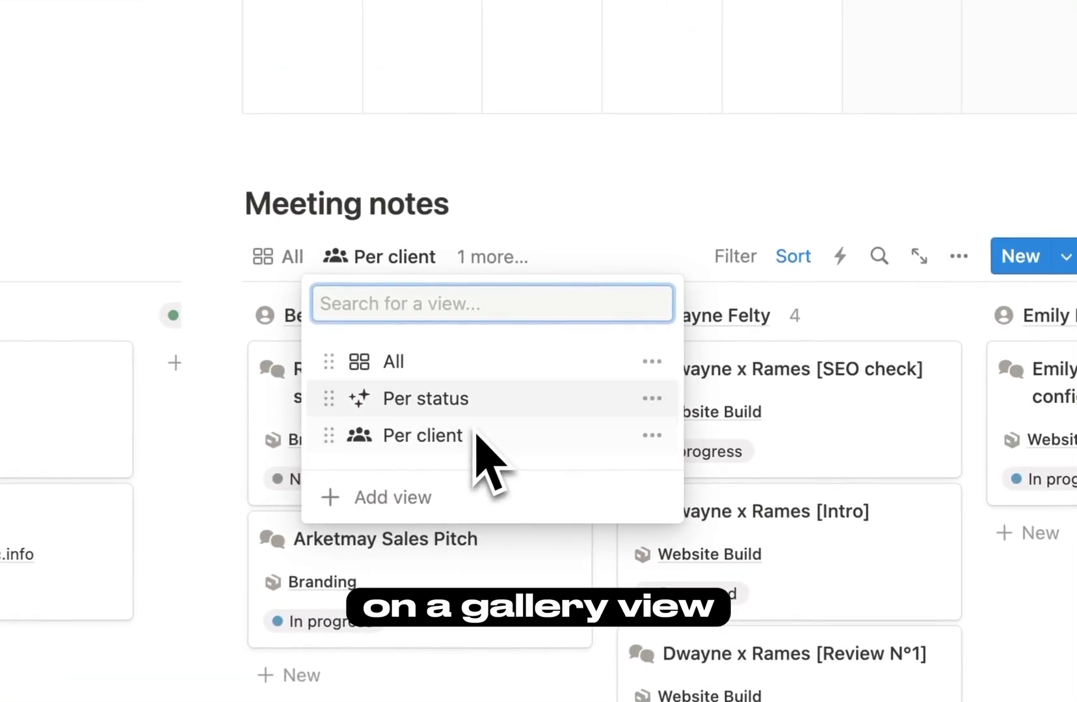
left_click(392, 364)
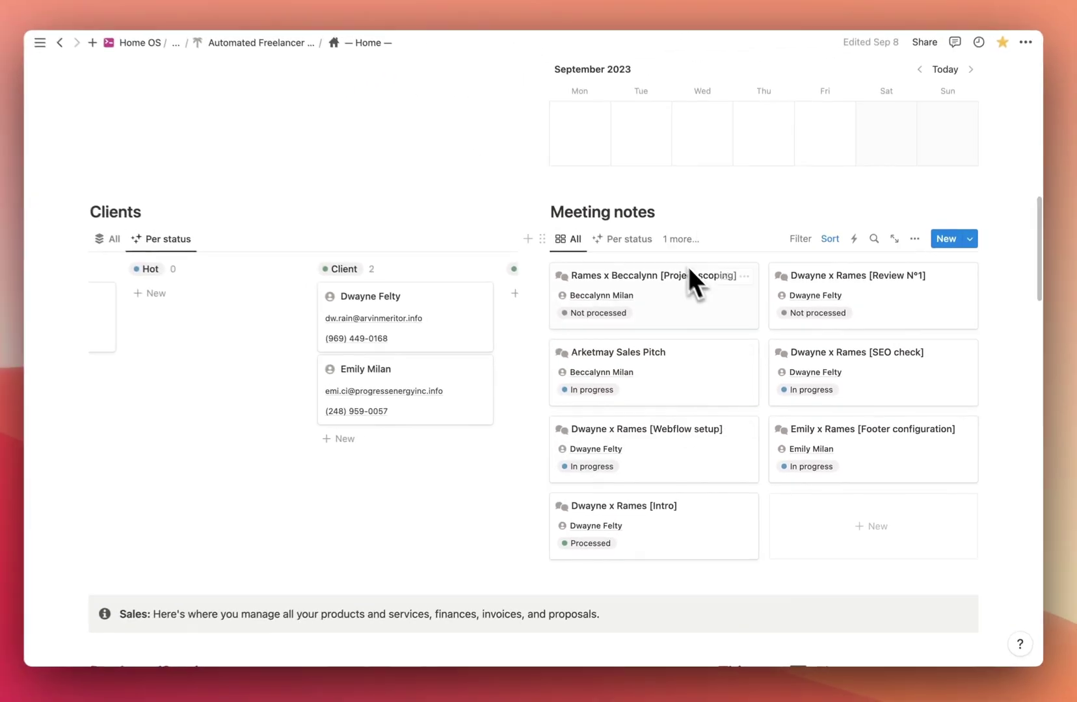
Scroll down to the Sales callout showing Products/Services and the $8,235.17 2023 balance.
scroll(475, 312, "down", 10)
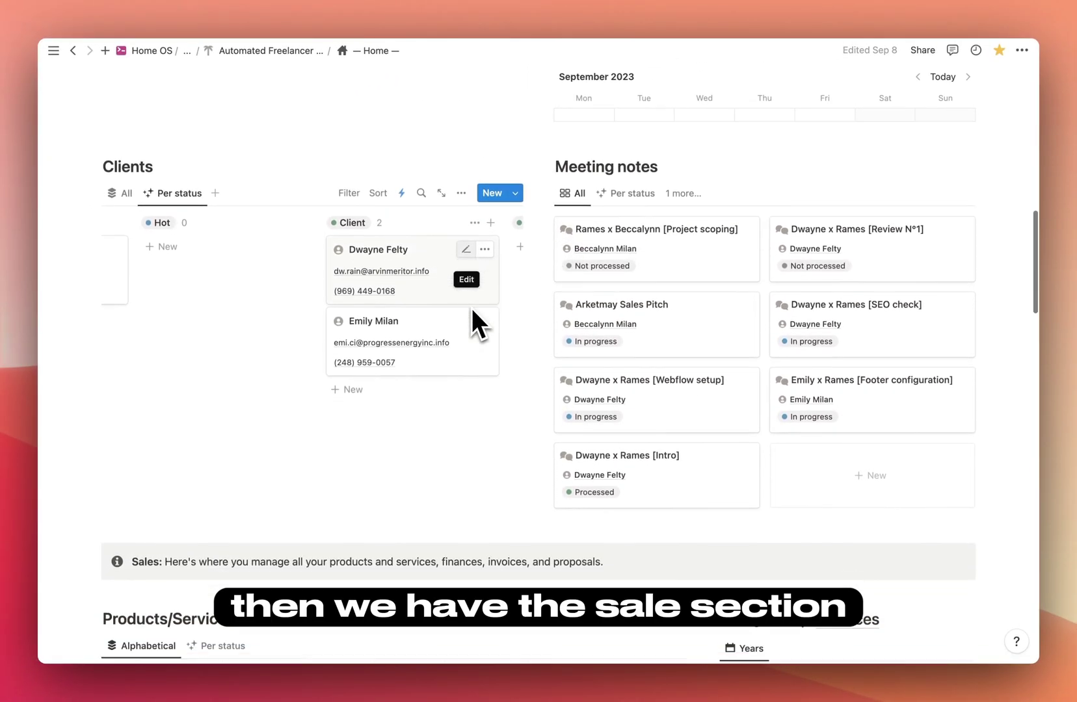
scroll(471, 309, "down", 1)
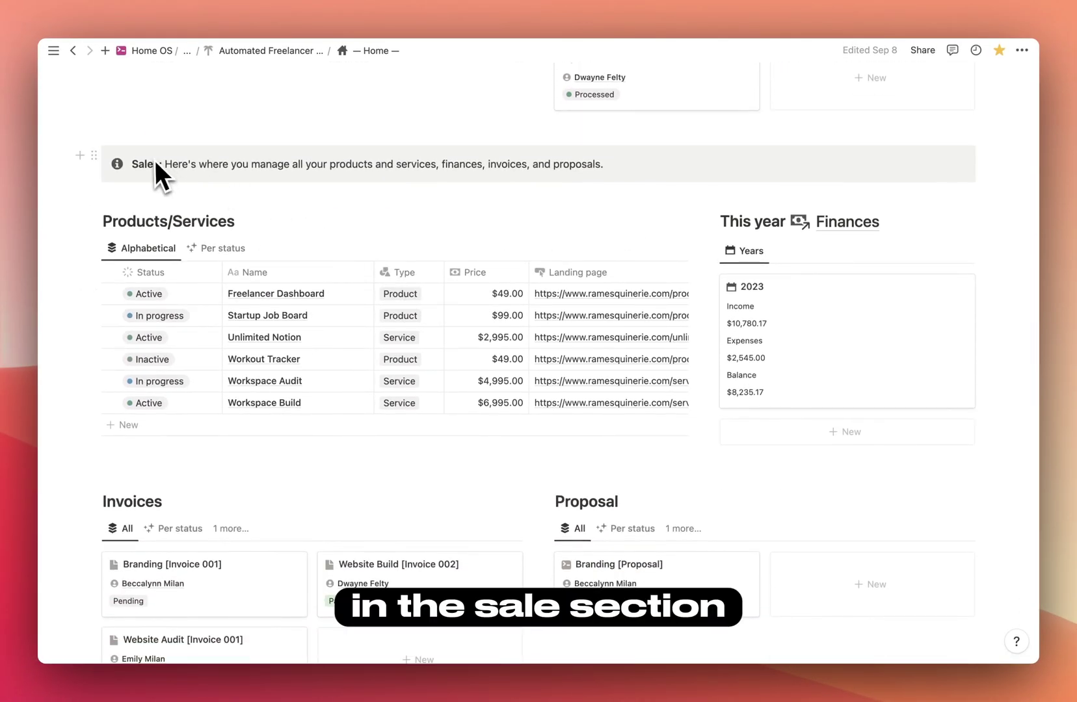
scroll(331, 233, "down", 2)
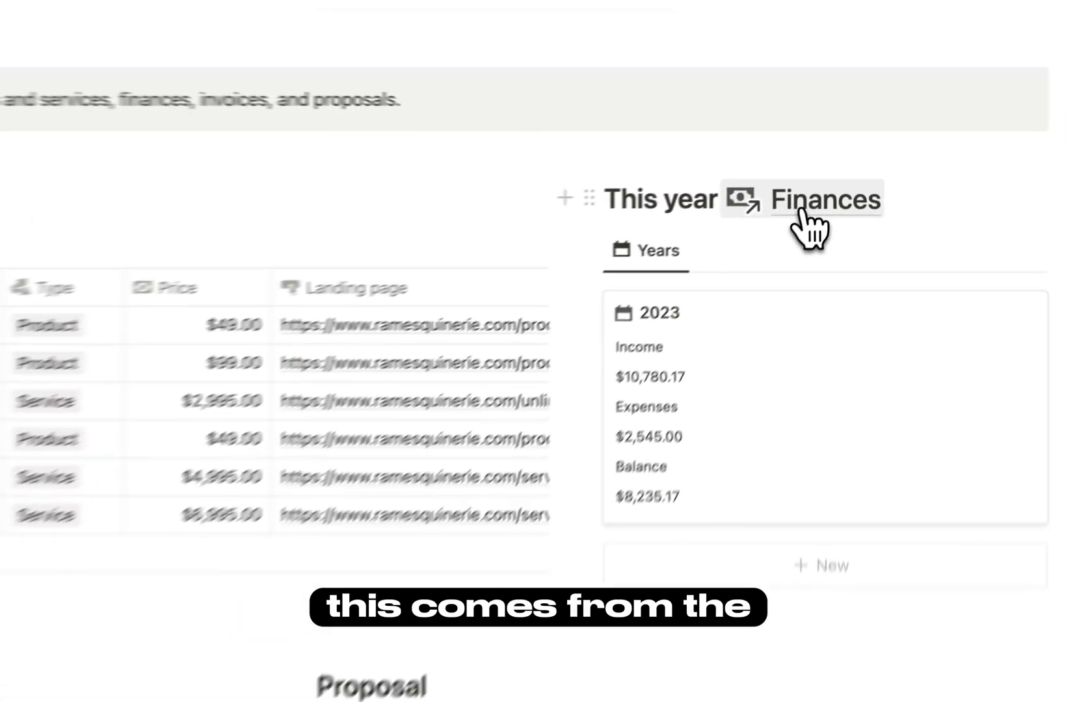
Look through the Finances page and return to the Home dashboard.
left_click(802, 210)
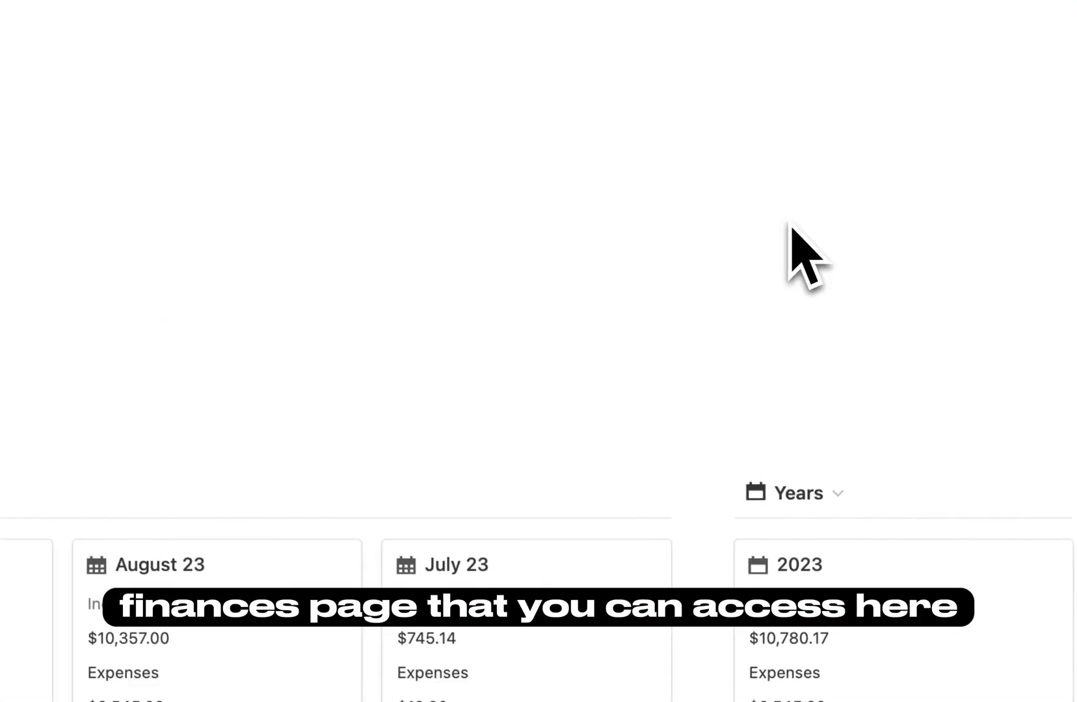
scroll(310, 485, "down", 5)
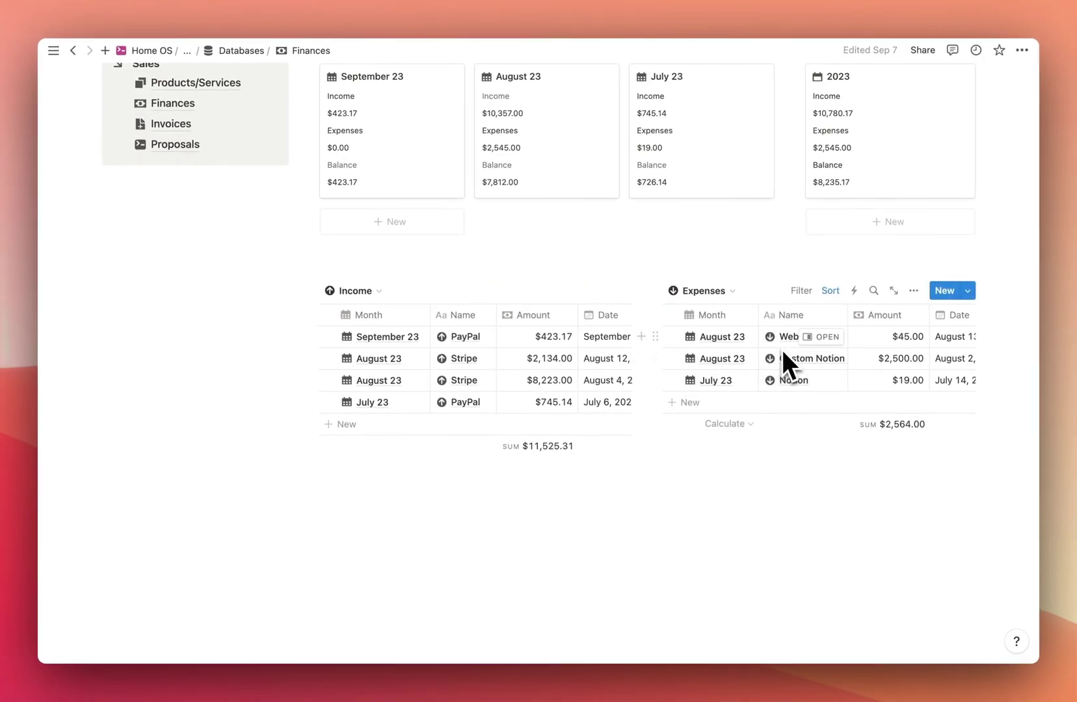
scroll(779, 349, "up", 3)
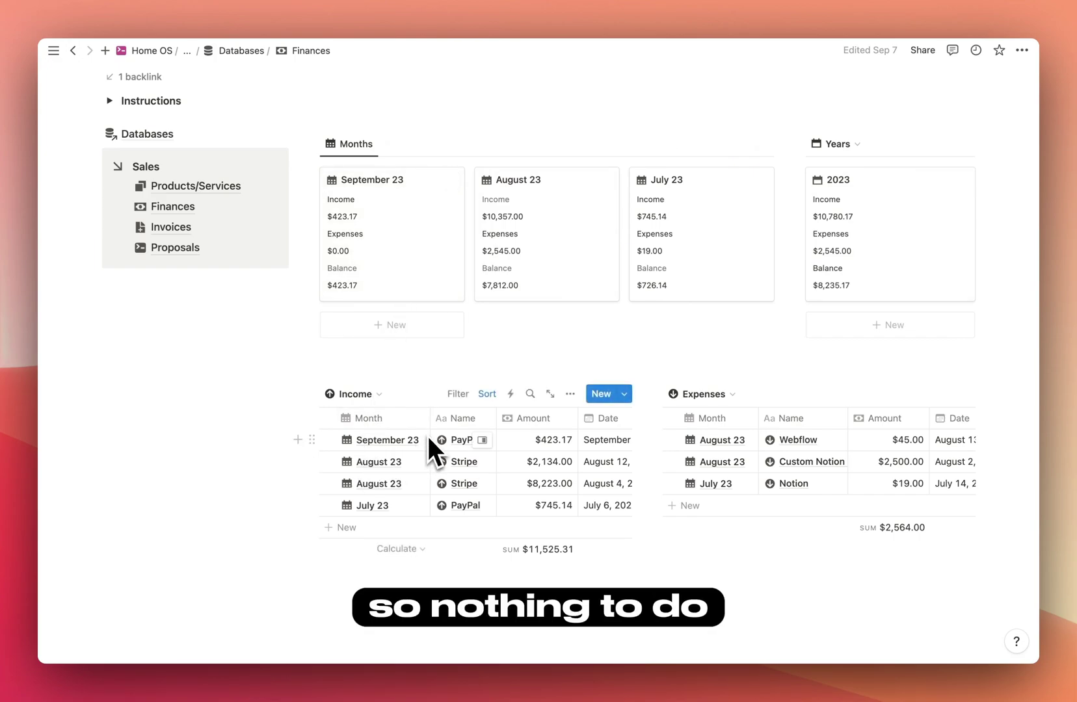
scroll(429, 338, "up", 3)
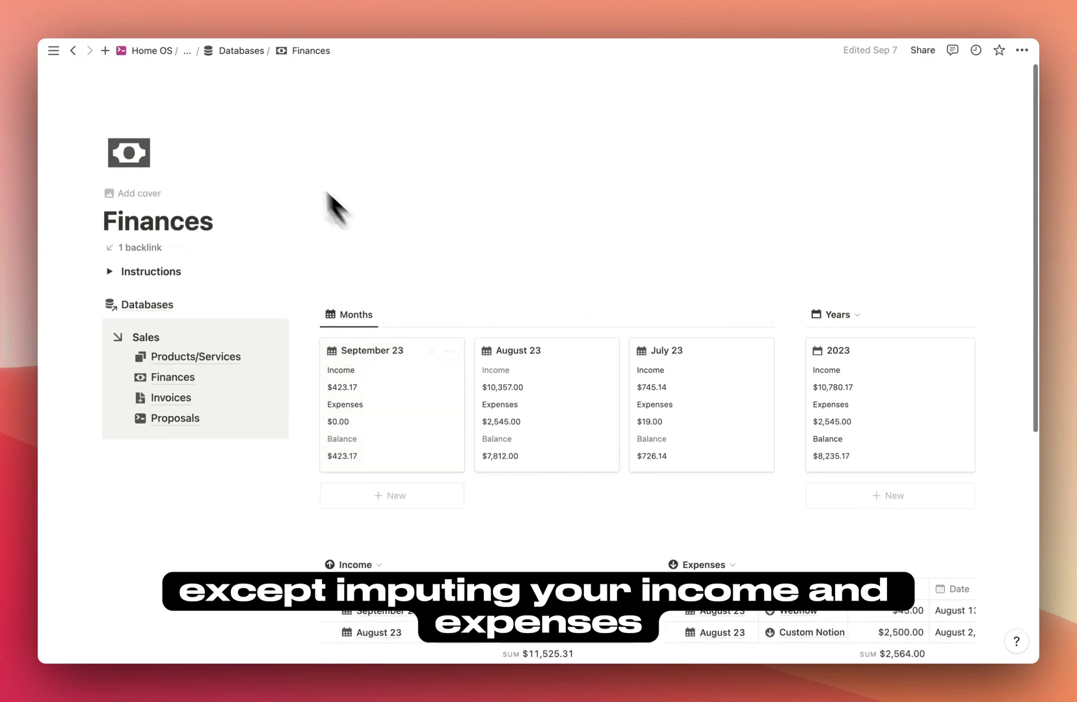
left_click(73, 50)
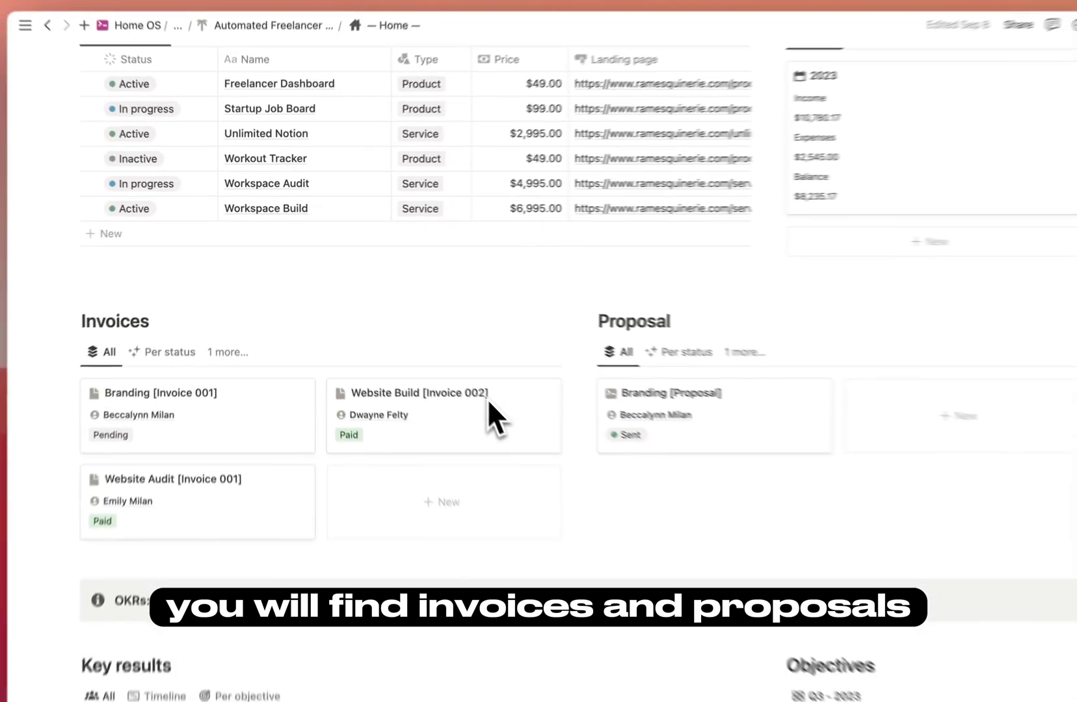
Check the invoice templates, then open the Website Build [Invoice 002] invoice.
scroll(474, 390, "down", 3)
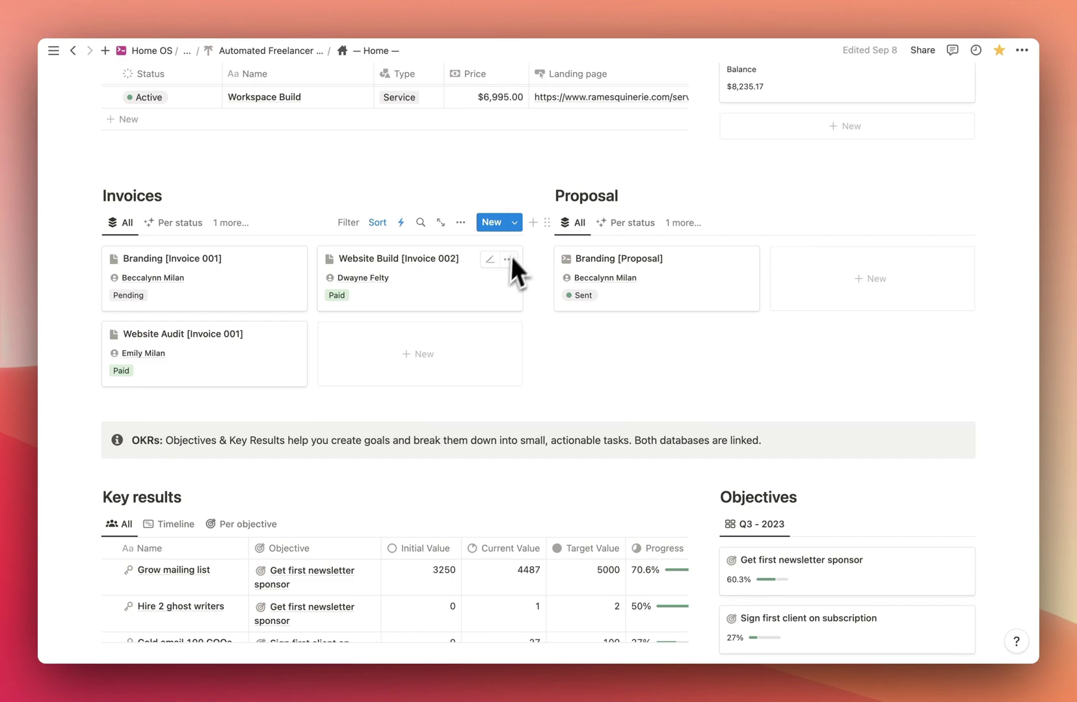
left_click(516, 224)
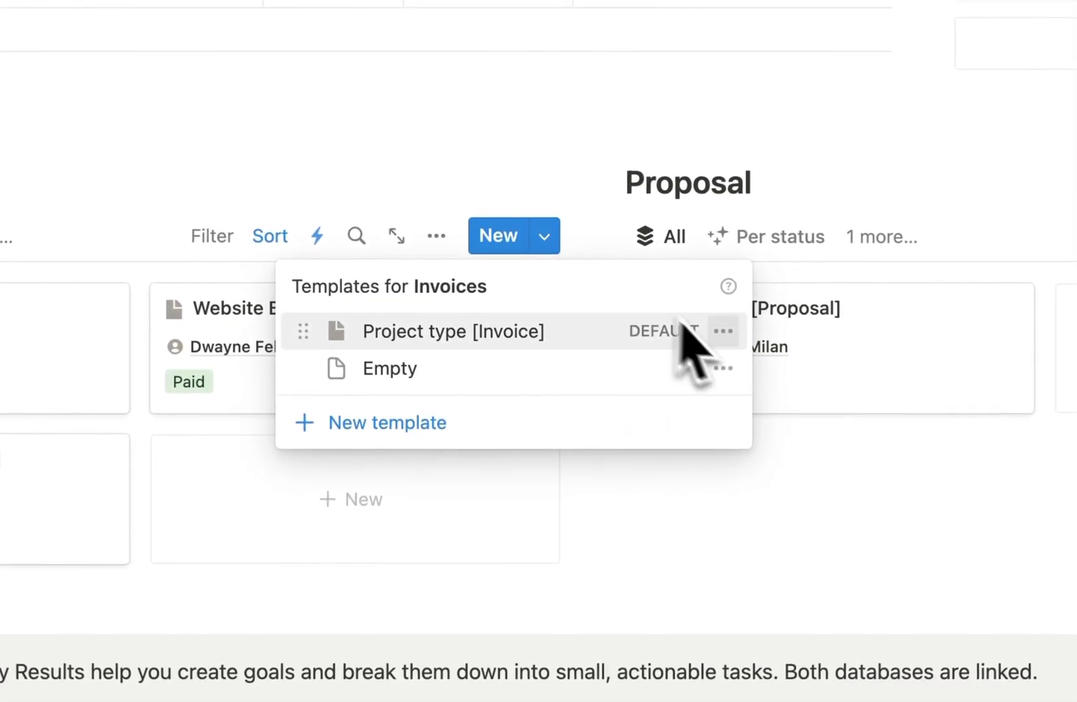
key("Escape")
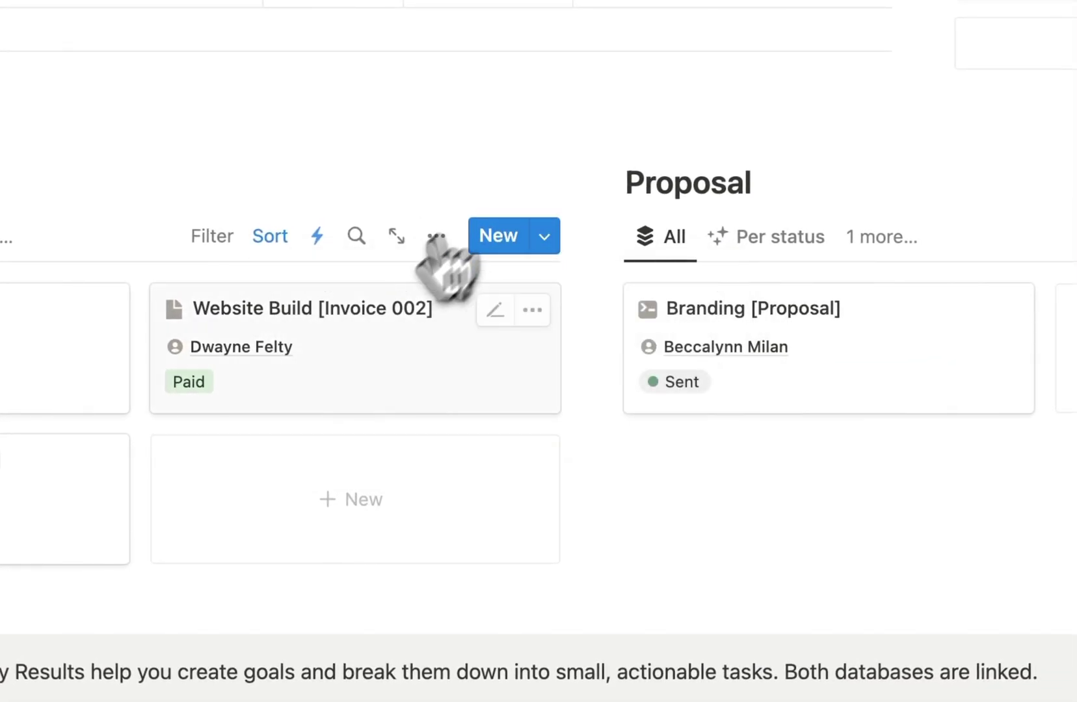
left_click(368, 338)
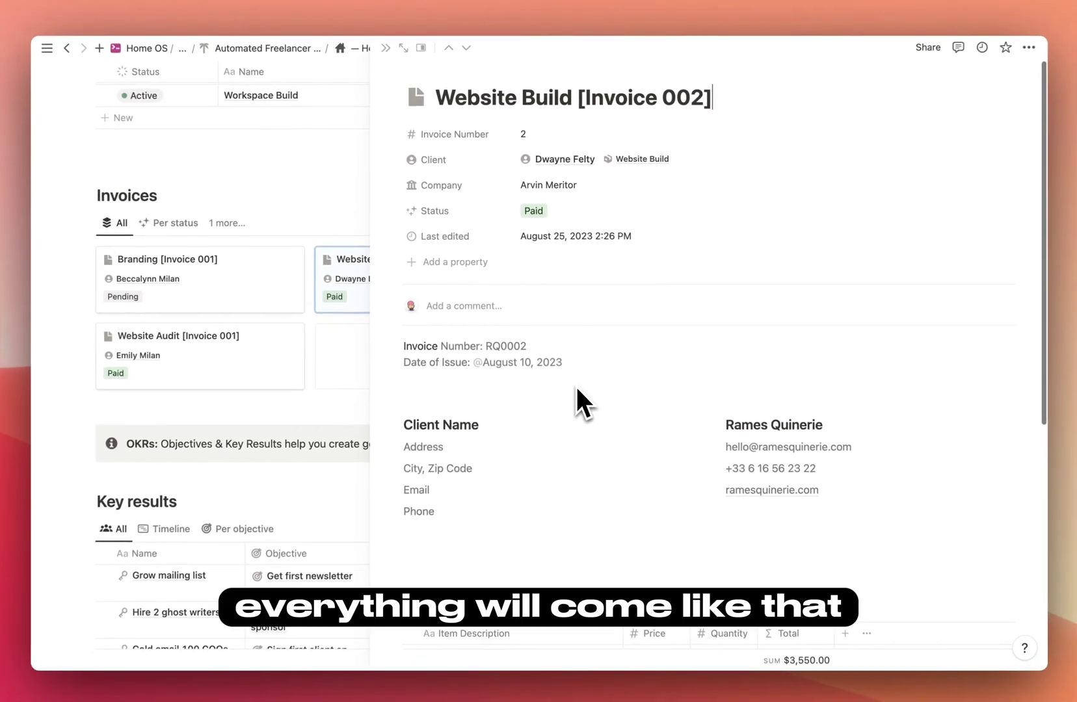
Review the invoice's $3,550.00 total and remove the empty line beneath it.
scroll(700, 447, "down", 5)
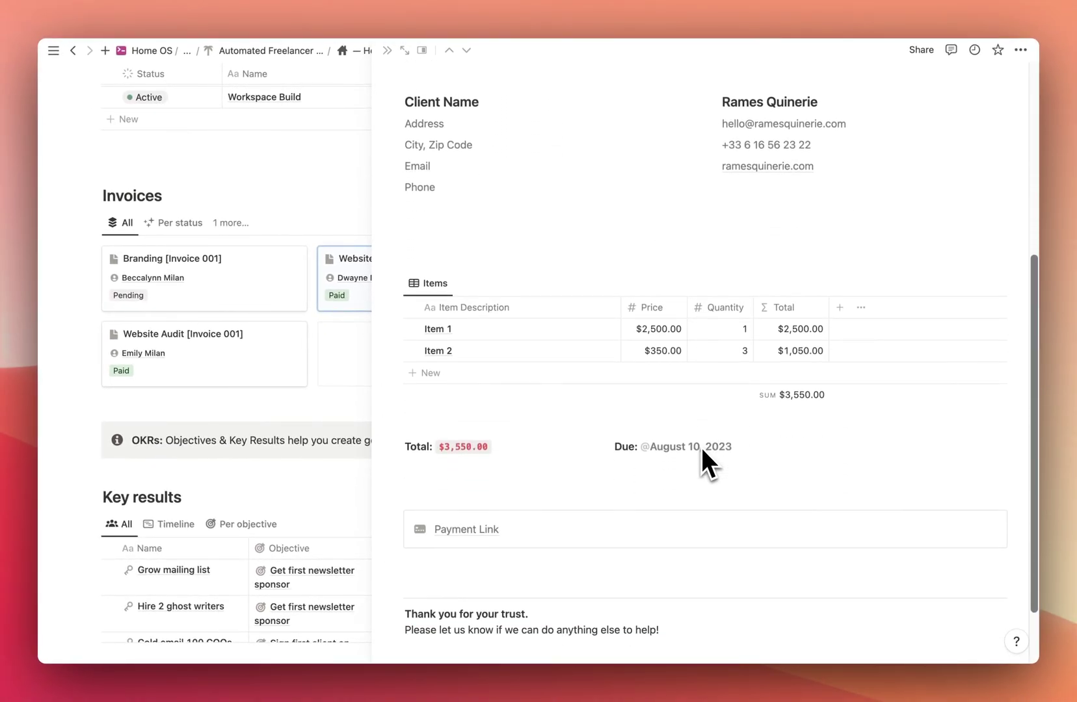
scroll(701, 447, "up", 3)
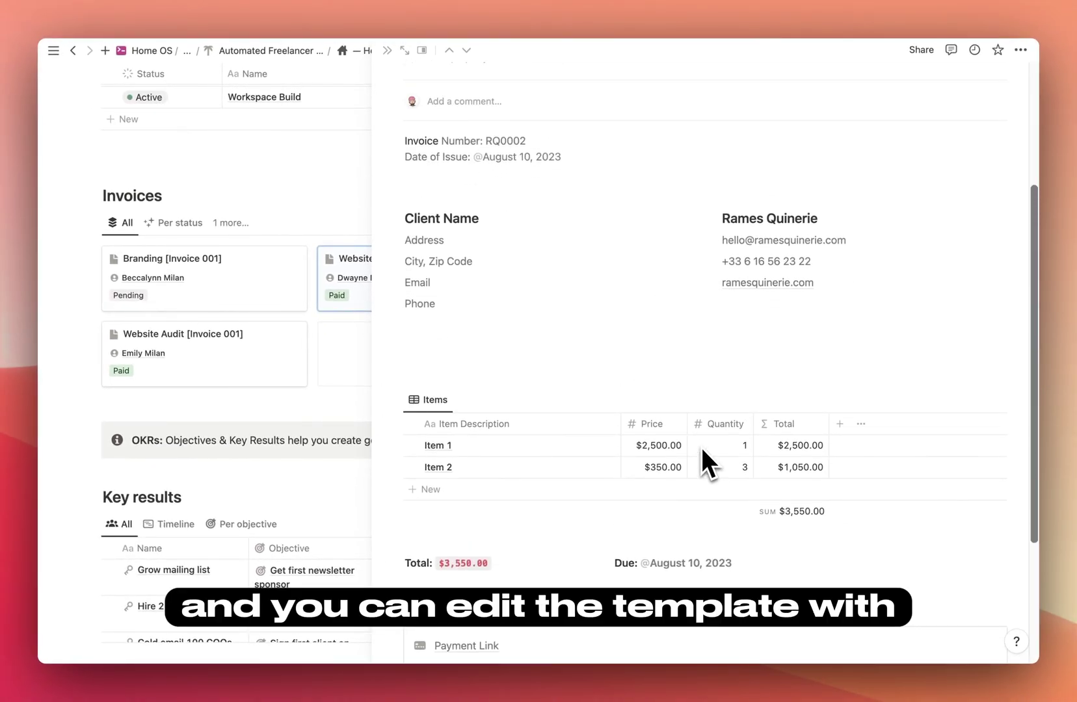
scroll(622, 380, "down", 4)
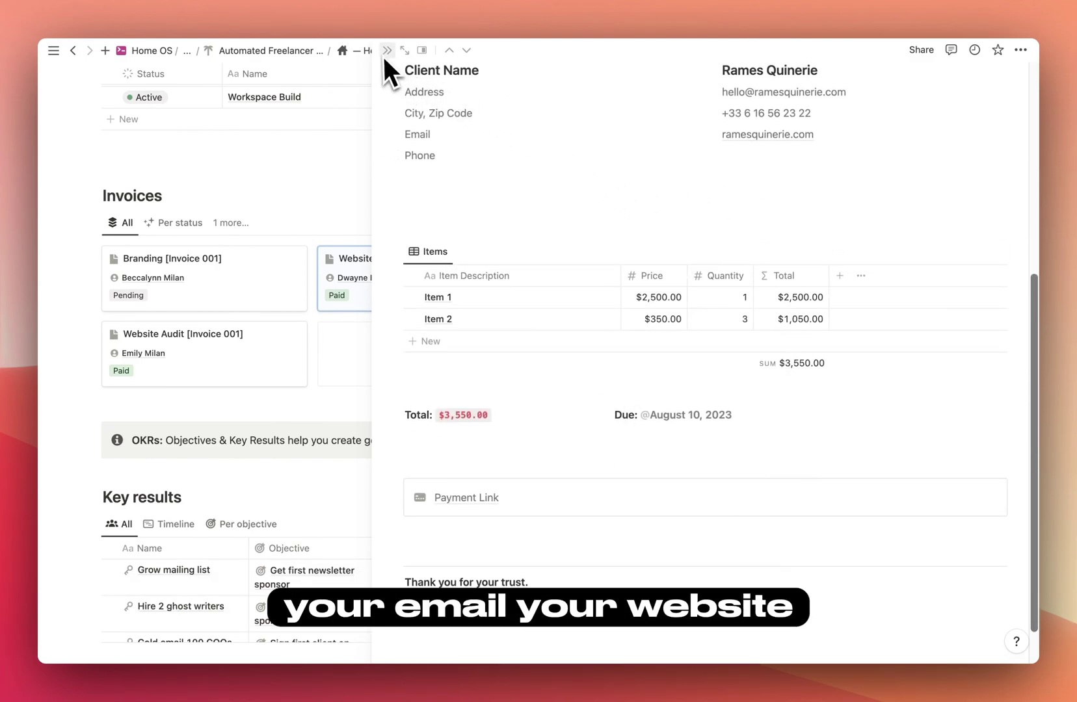
scroll(663, 201, "up", 3)
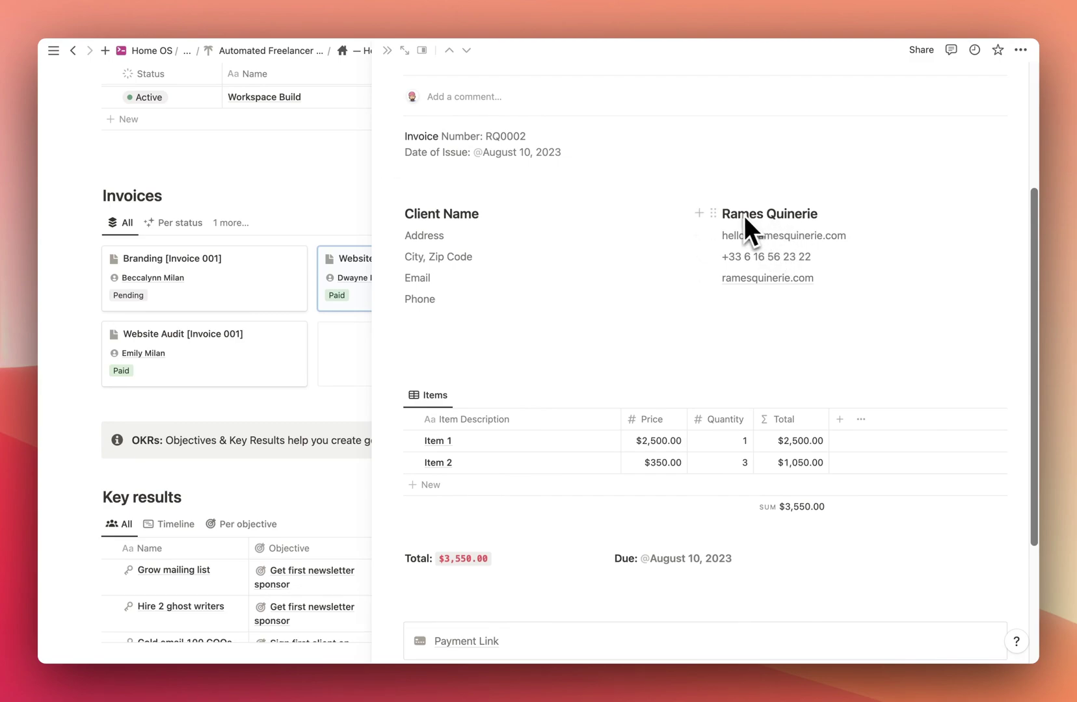
scroll(786, 364, "down", 5)
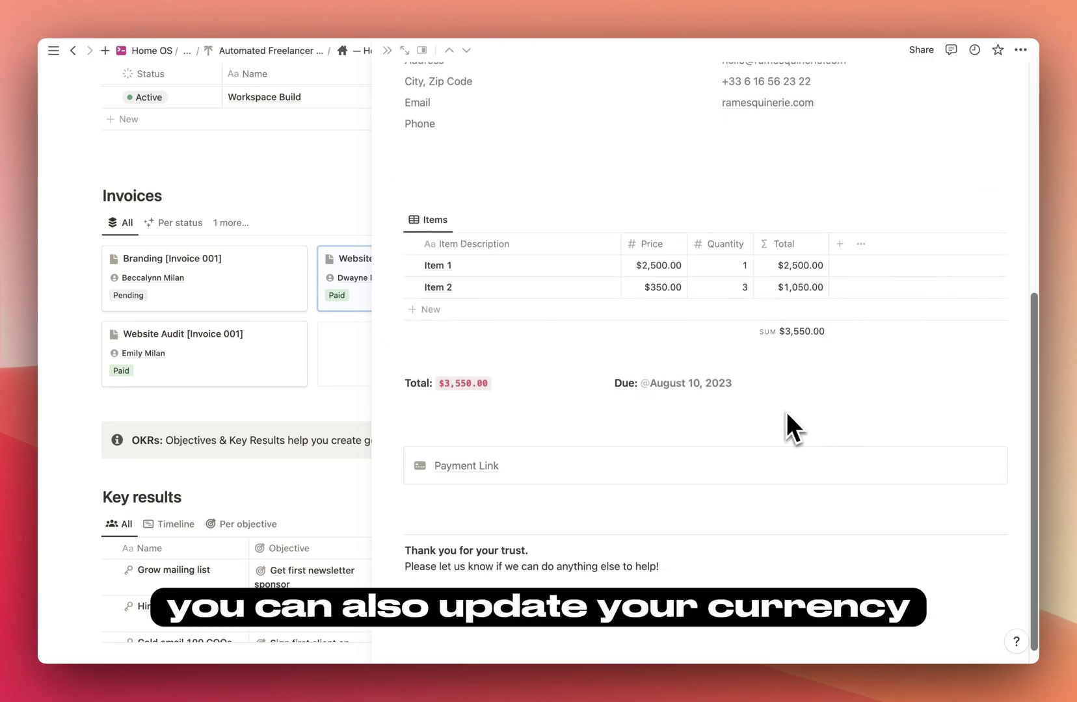
double_click(448, 294)
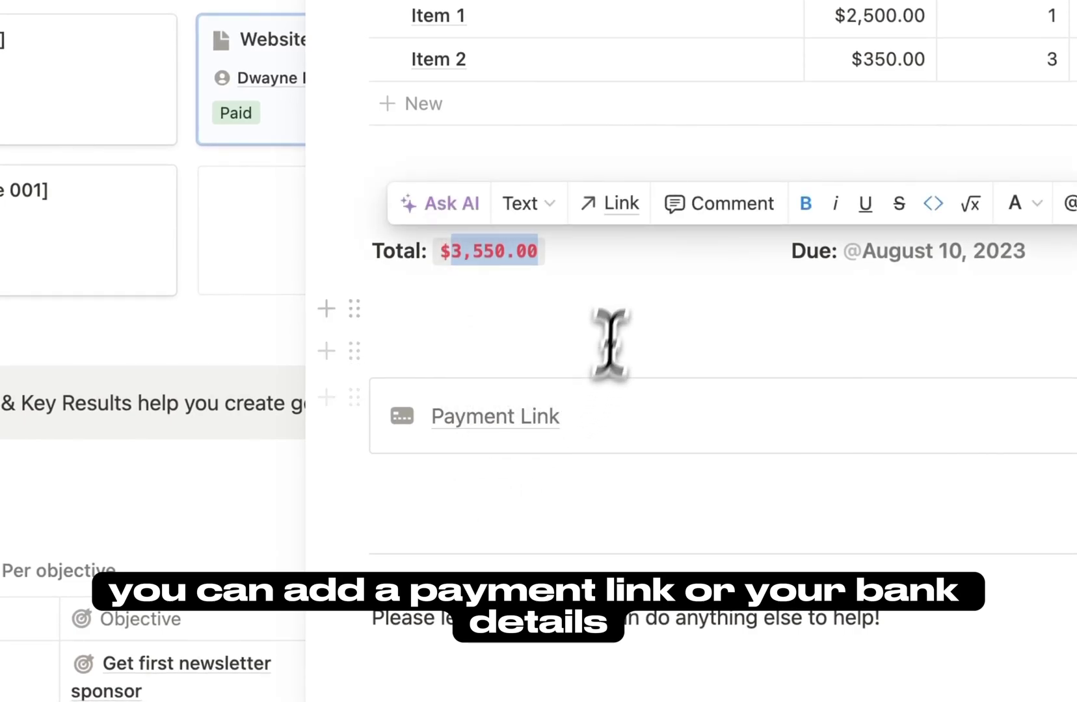
left_click(624, 280)
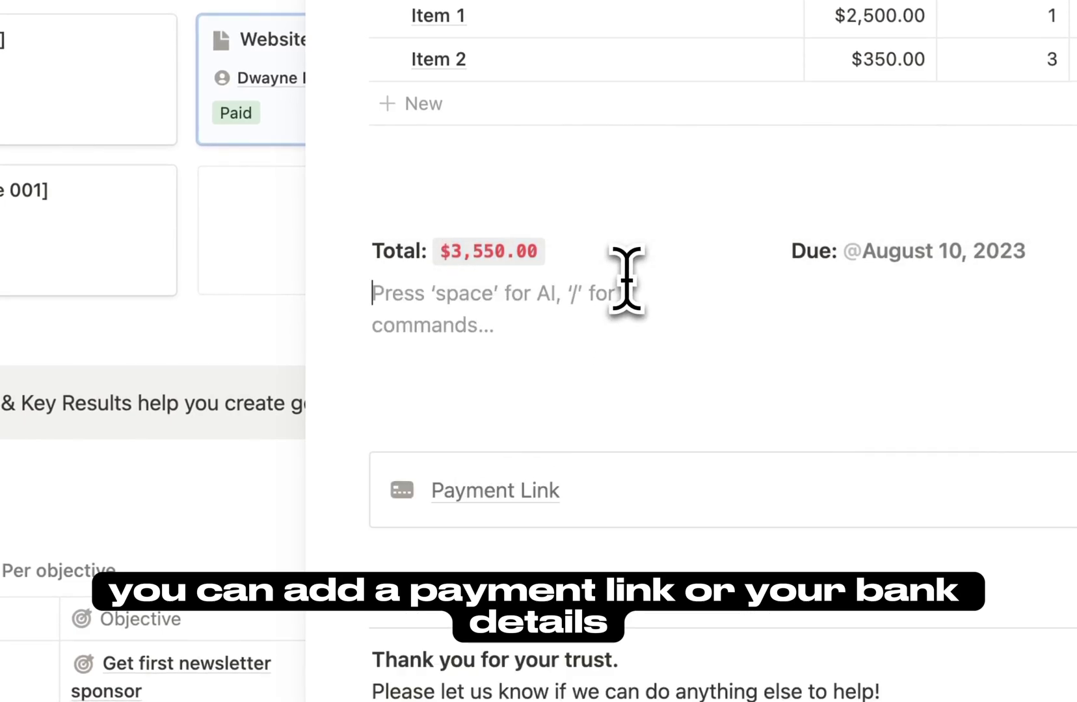
key("BackSpace")
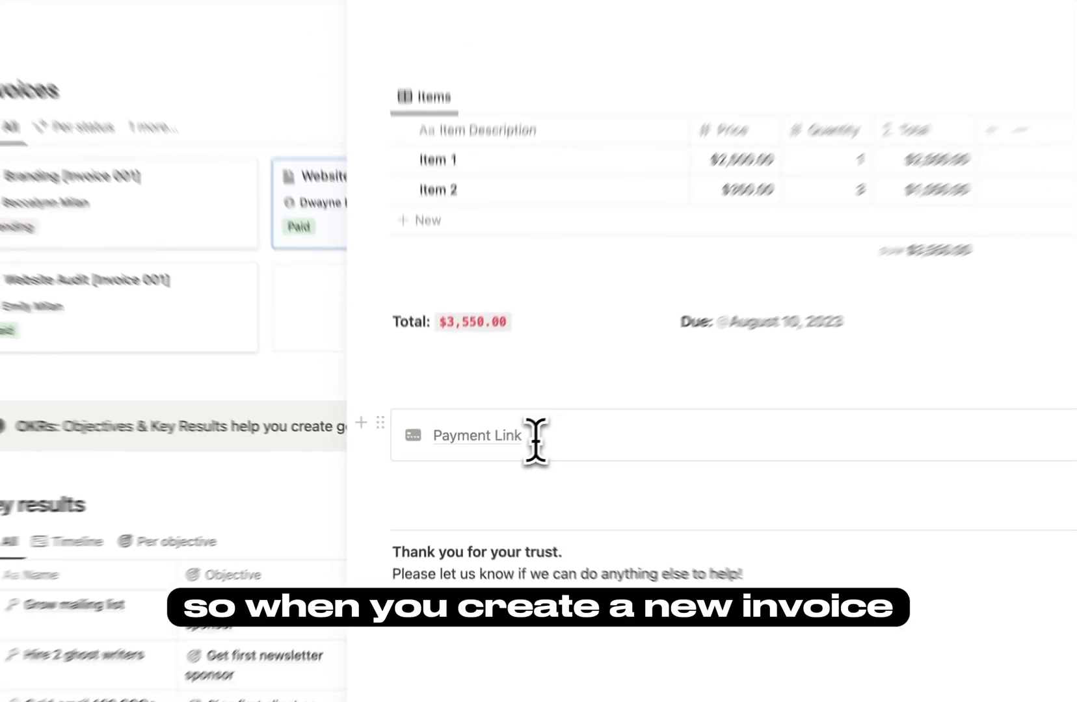
Inspect the client name and address fields, leaving the invoice status as Paid.
scroll(666, 500, "up", 5)
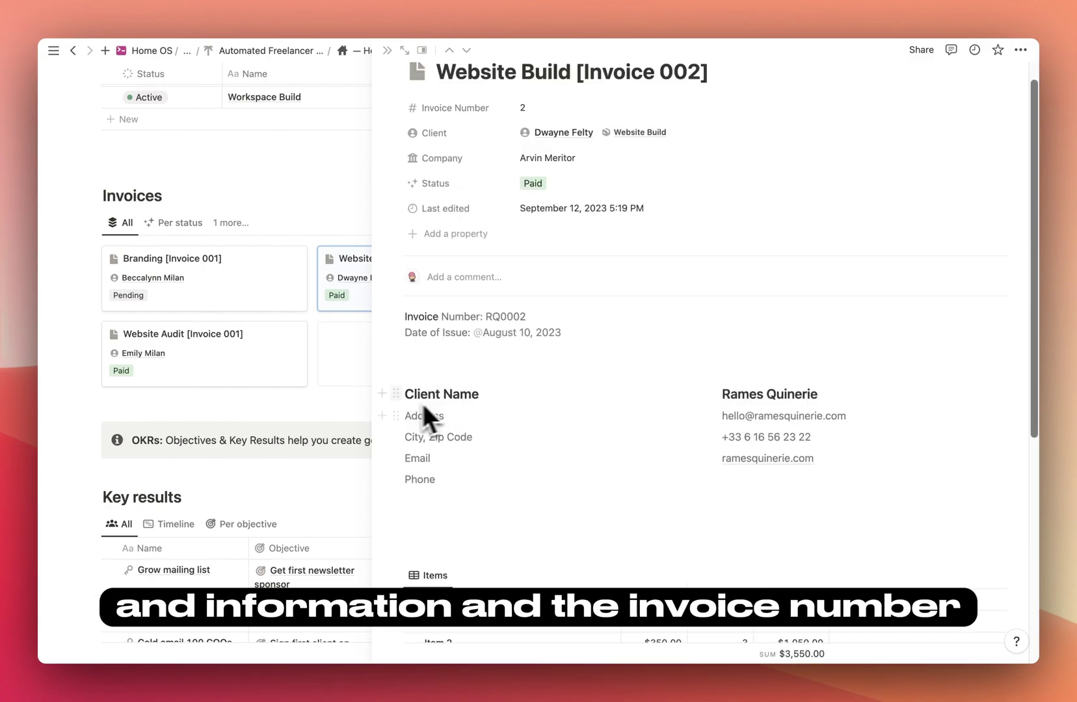
left_click_drag(405, 395, 479, 409)
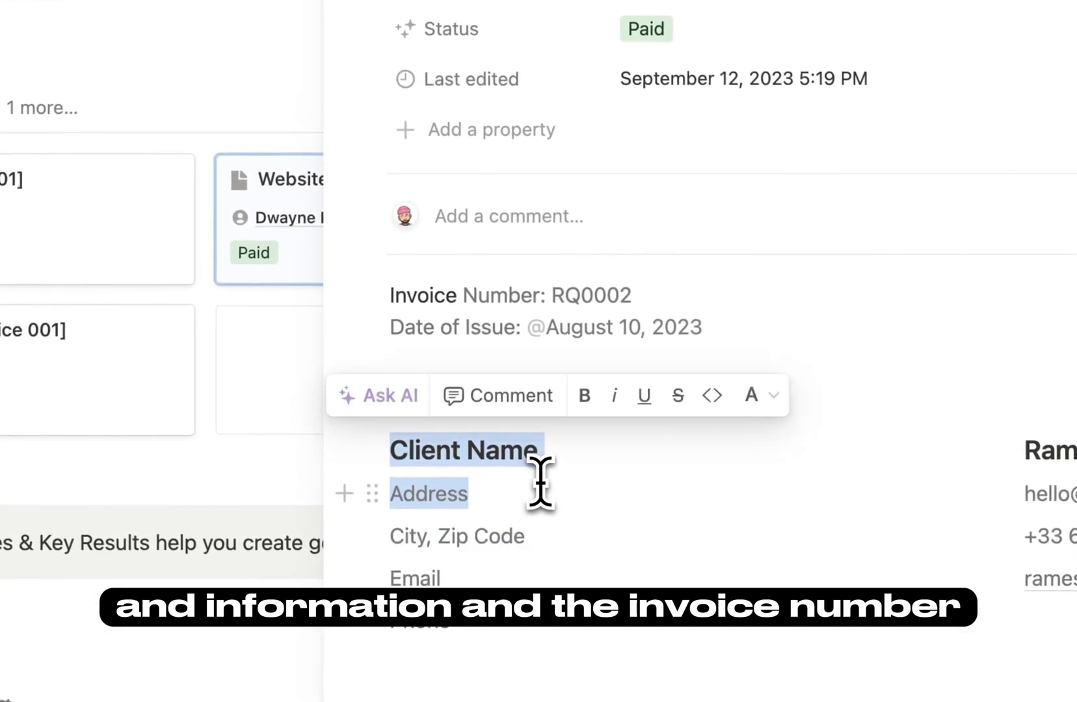
left_click(540, 484)
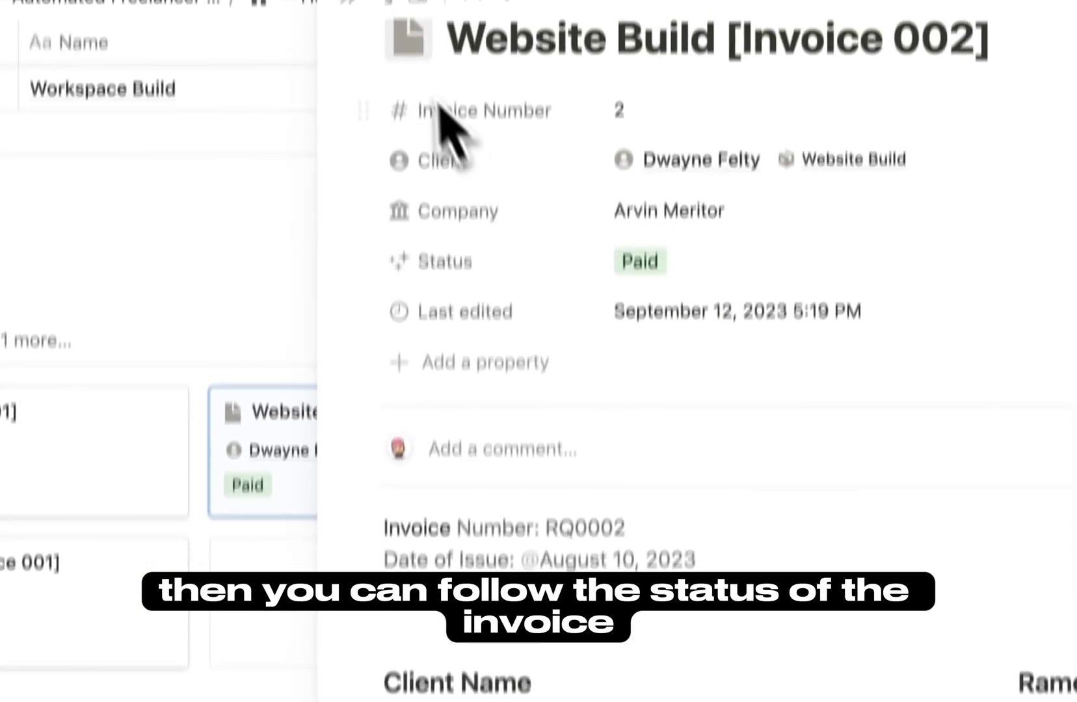
scroll(683, 305, "up", 2)
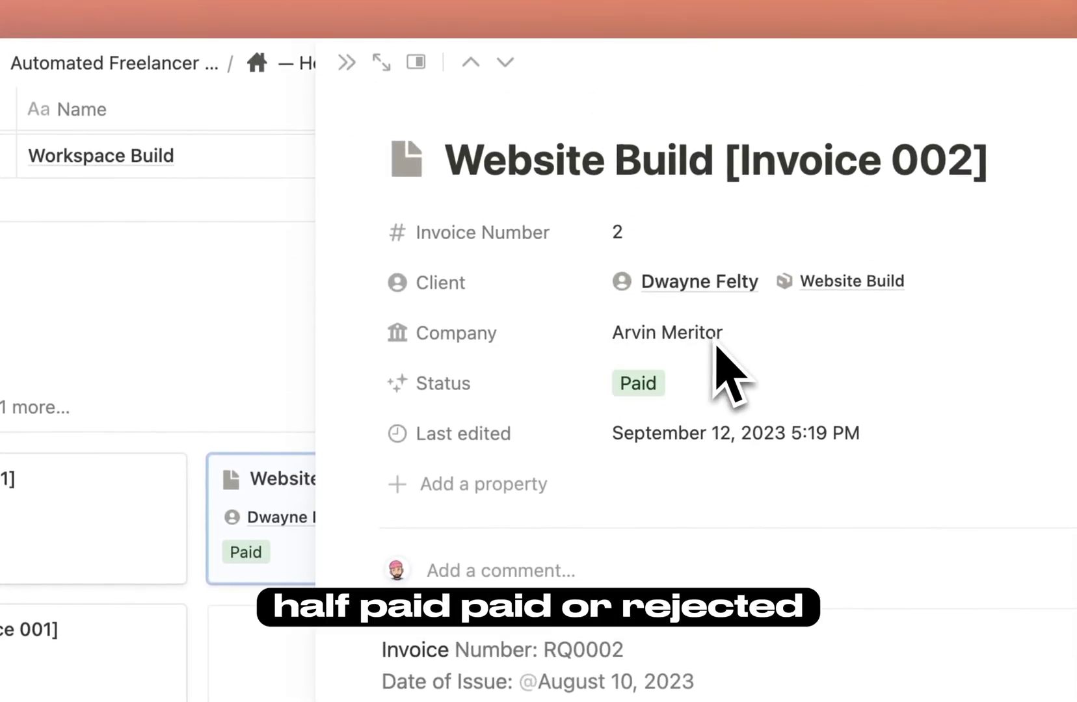
left_click(704, 399)
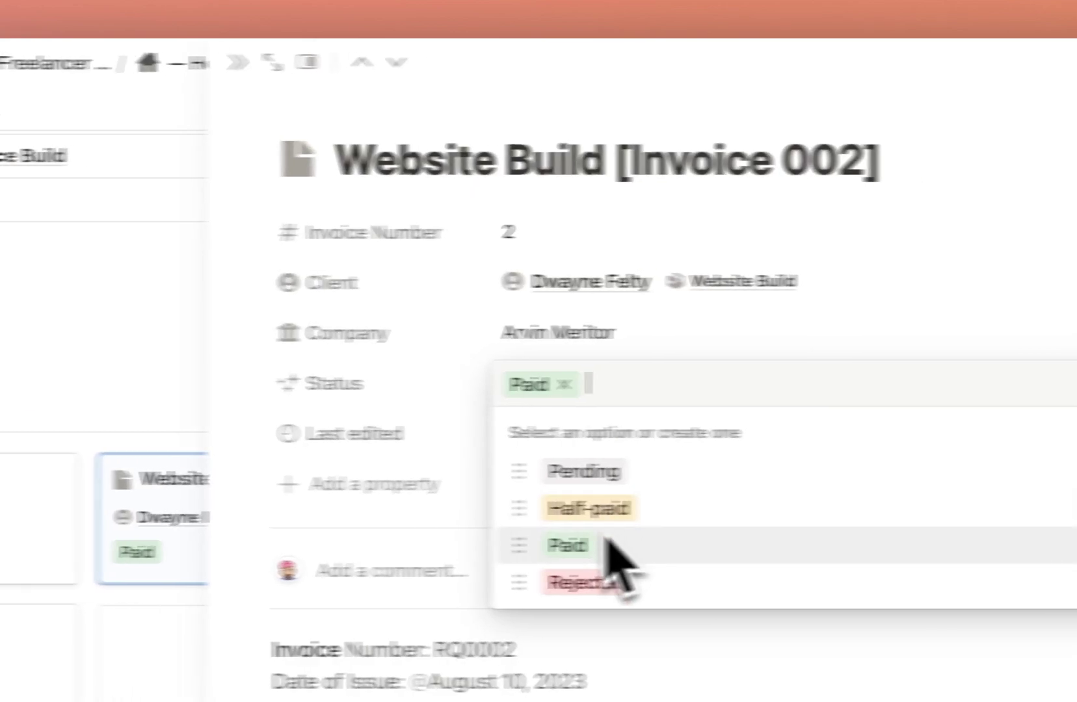
key("Escape")
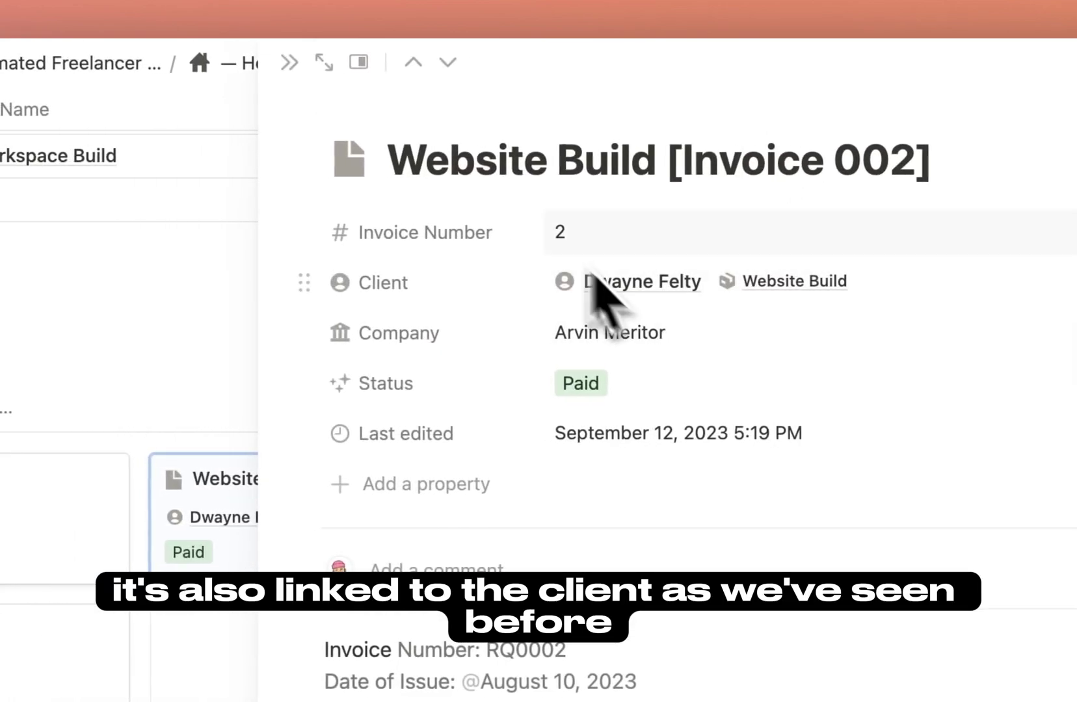
Close the invoice, preview the Branding [Proposal] page, then scroll down to OKRs.
left_click(278, 62)
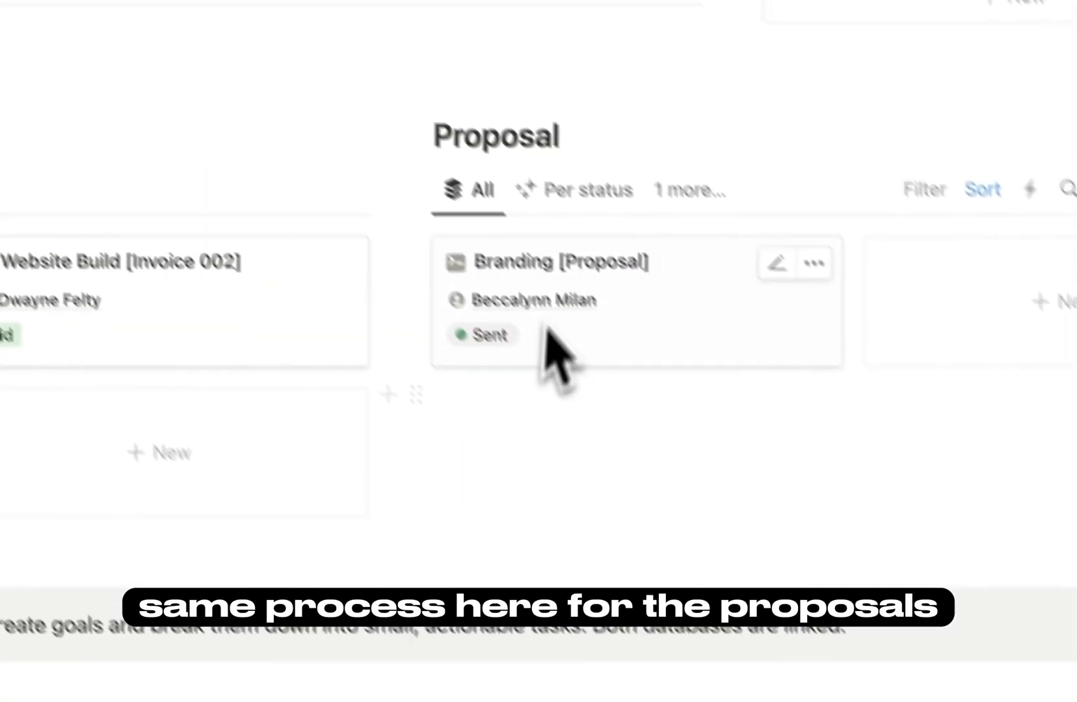
left_click(972, 469)
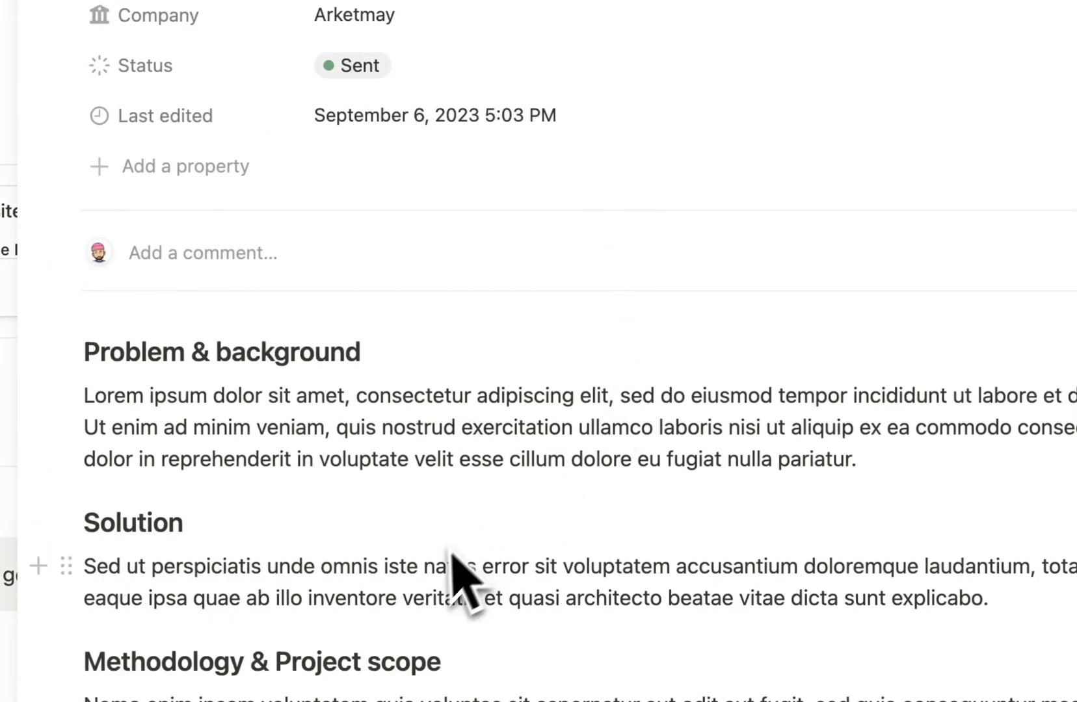
scroll(445, 589, "down", 6)
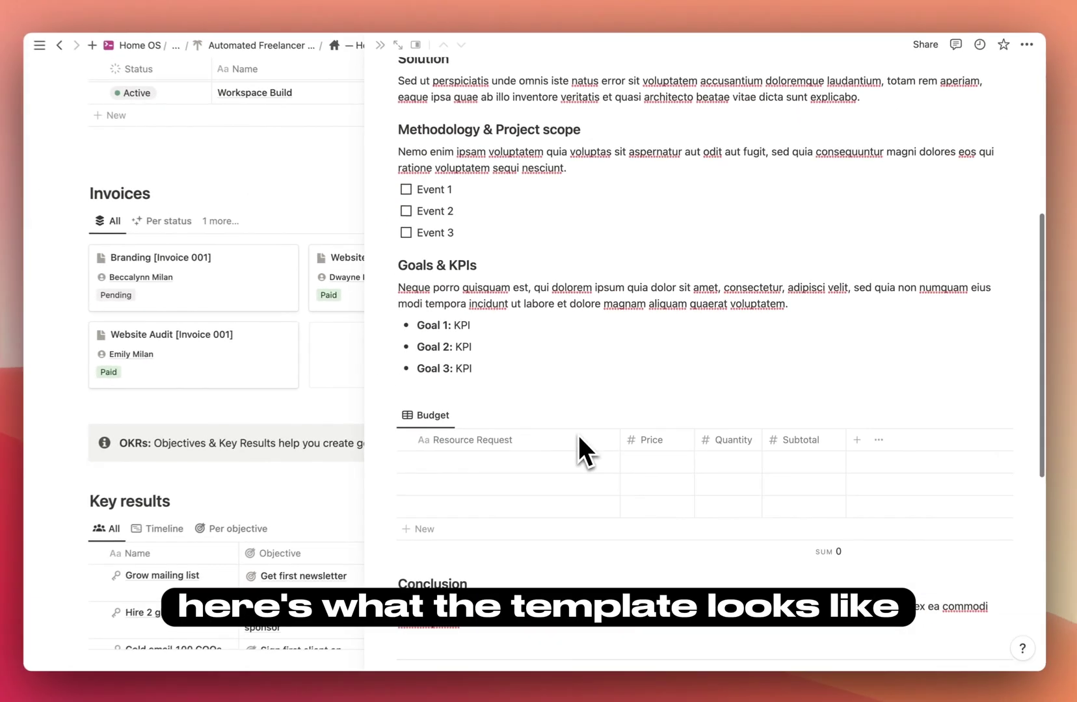
scroll(535, 478, "down", 10)
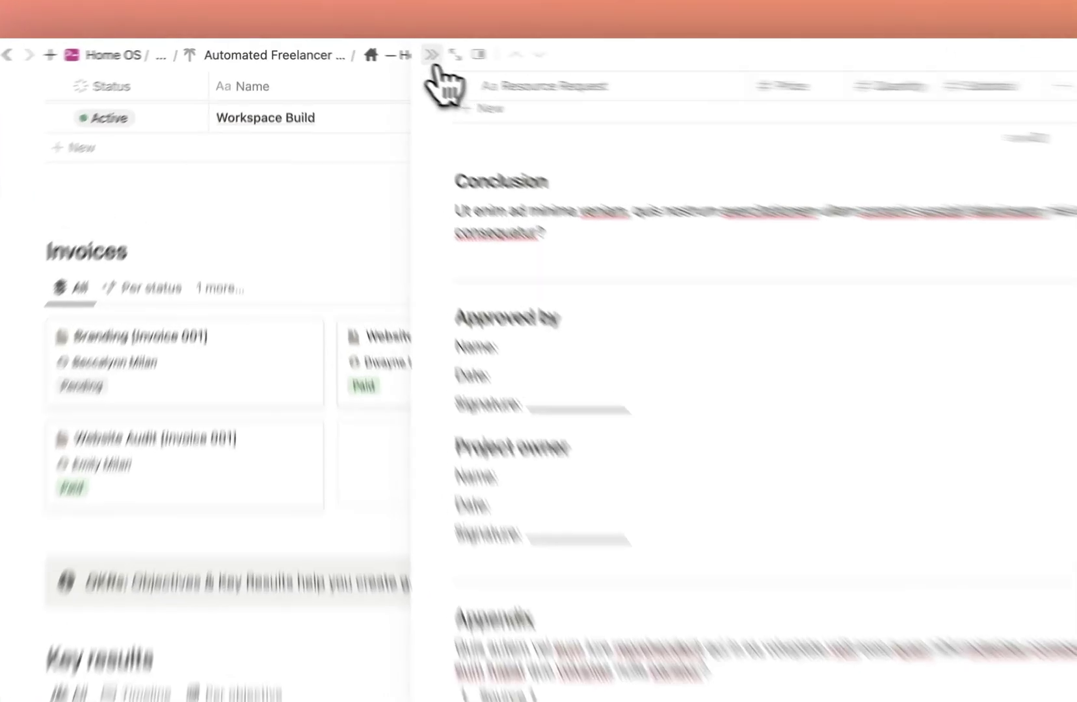
left_click(387, 50)
scroll(553, 390, "down", 10)
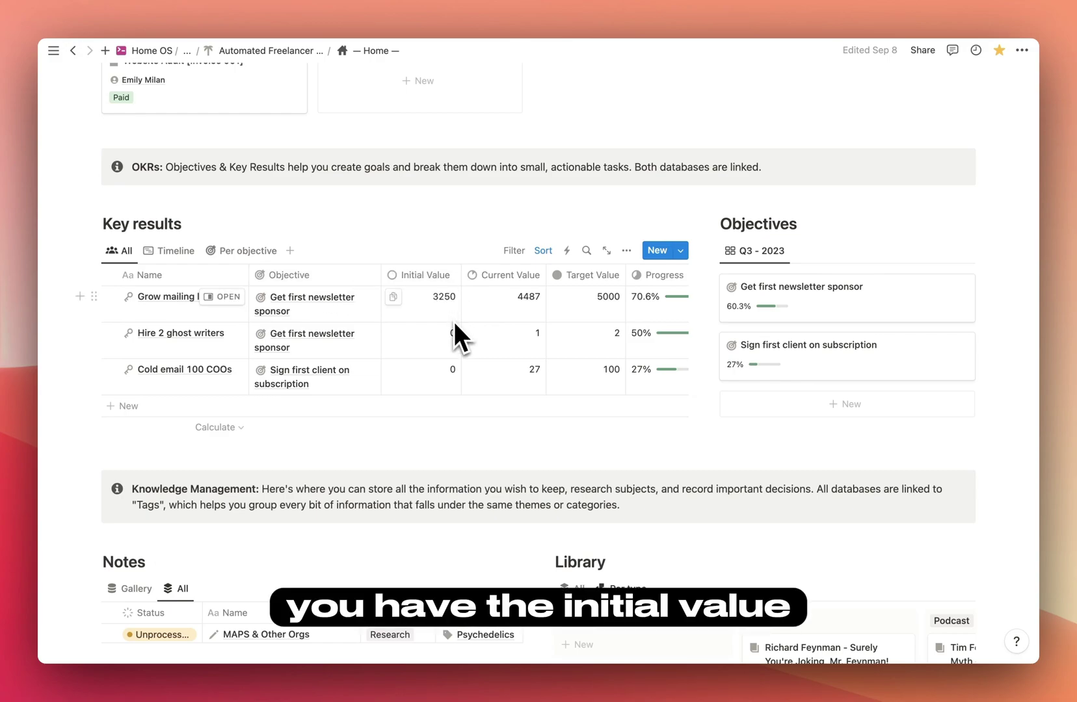
scroll(454, 322, "right", 2)
scroll(414, 326, "left", 2)
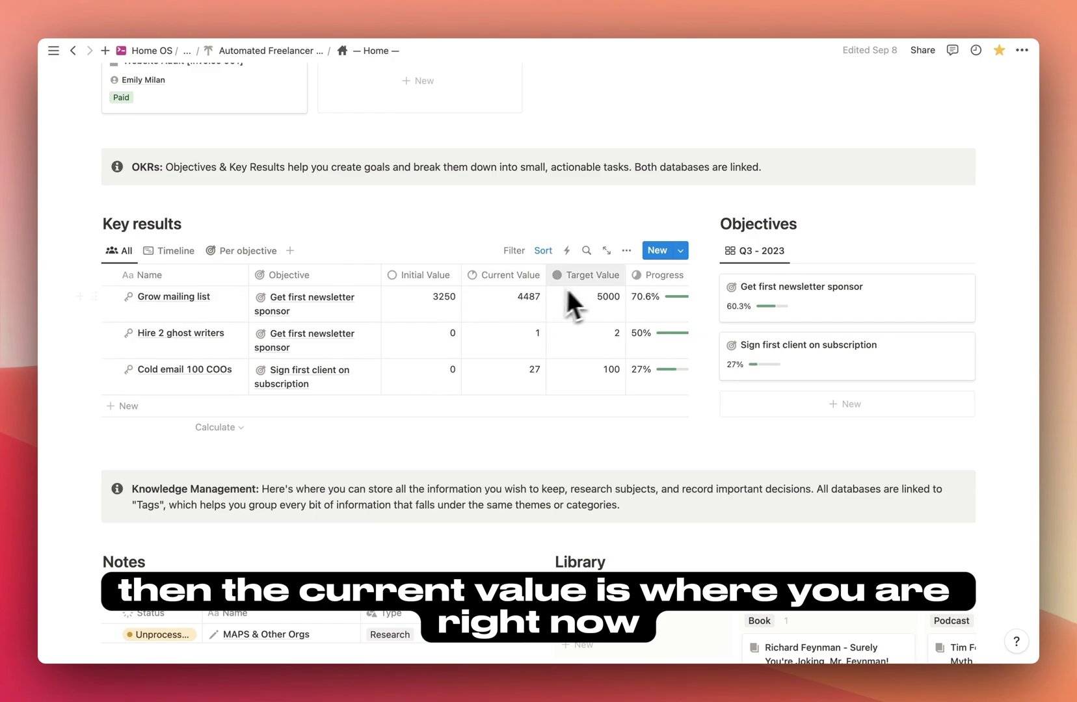
scroll(574, 326, "right", 1)
scroll(574, 326, "right", 2)
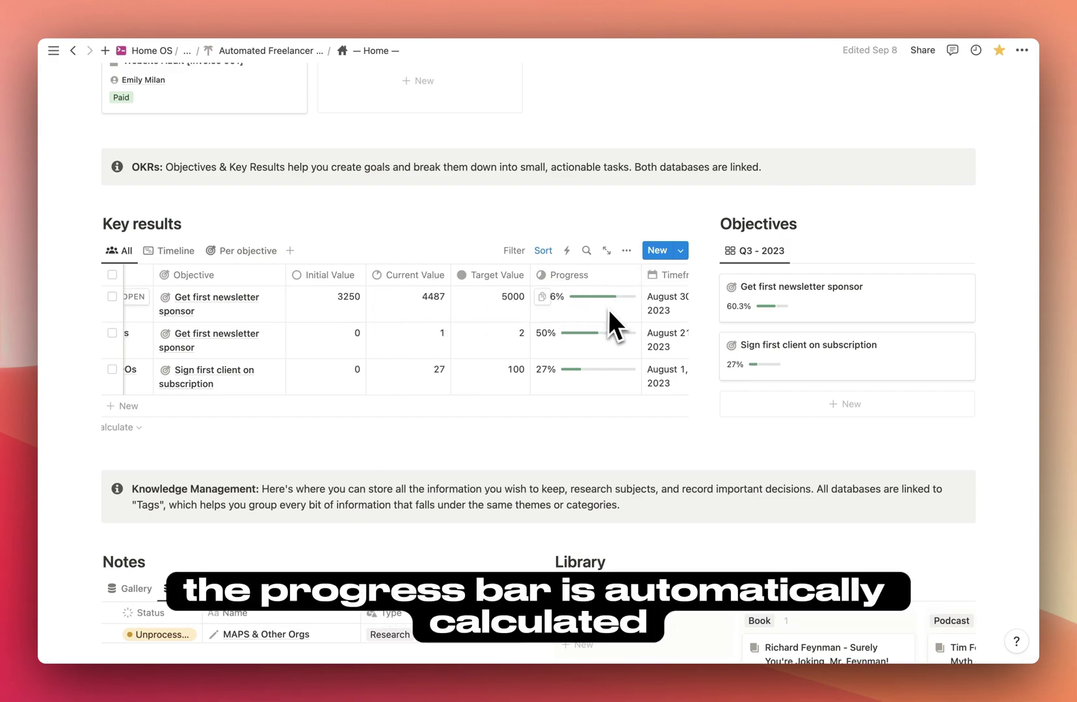
scroll(608, 309, "right", 4)
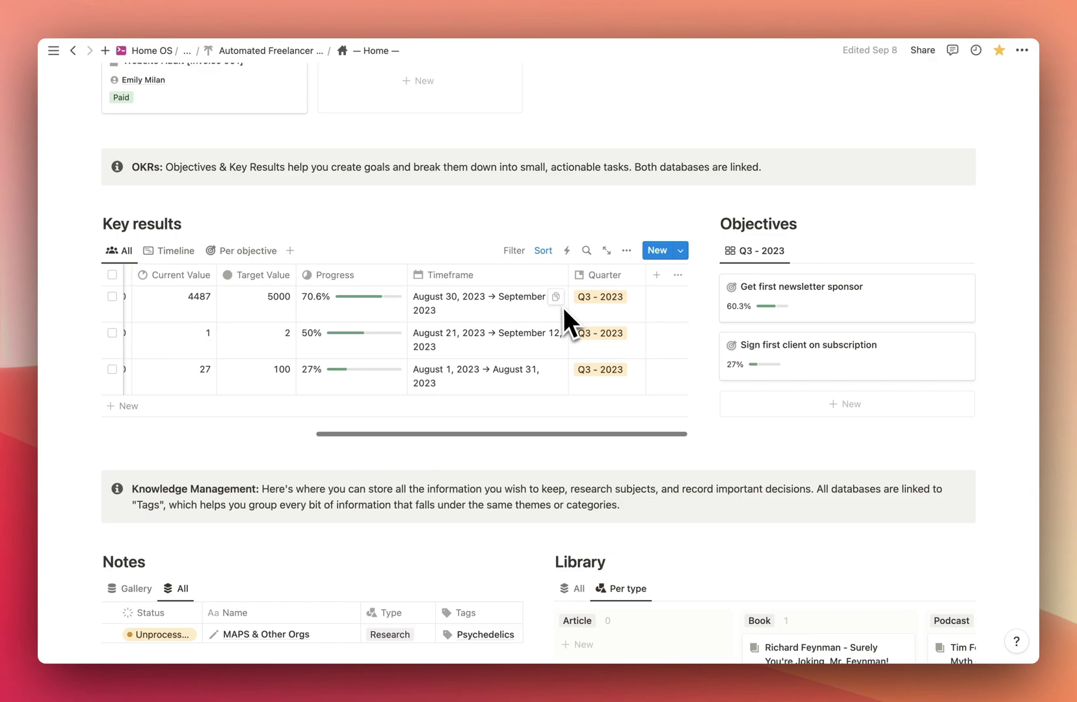
scroll(563, 308, "left", 4)
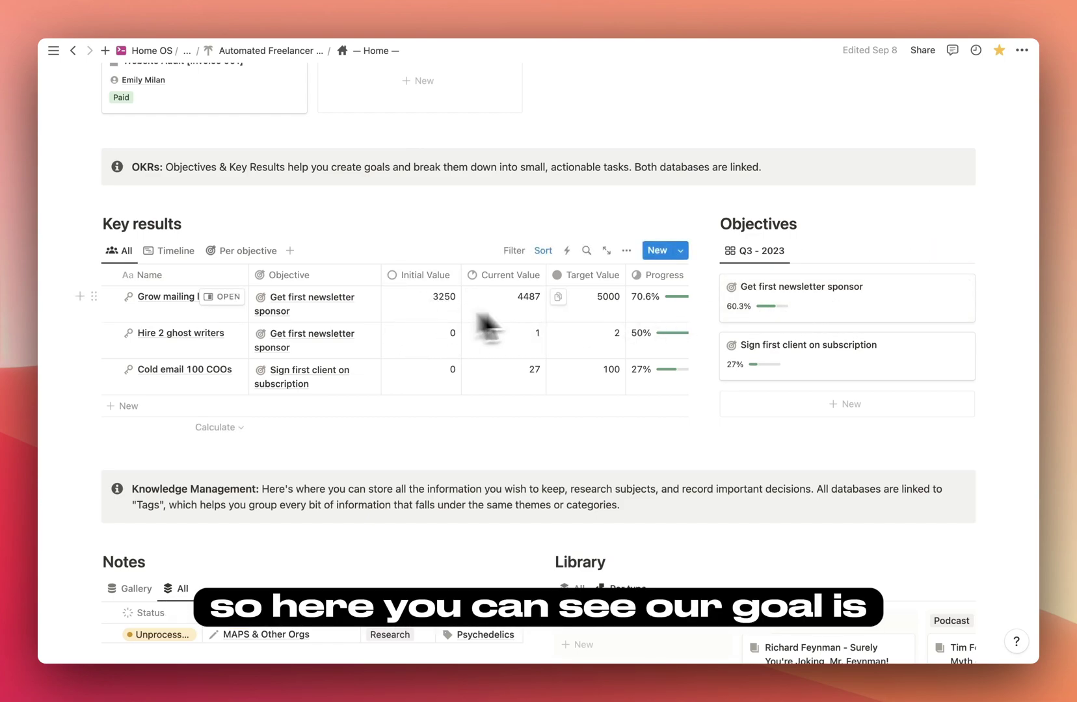
scroll(477, 314, "right", 3)
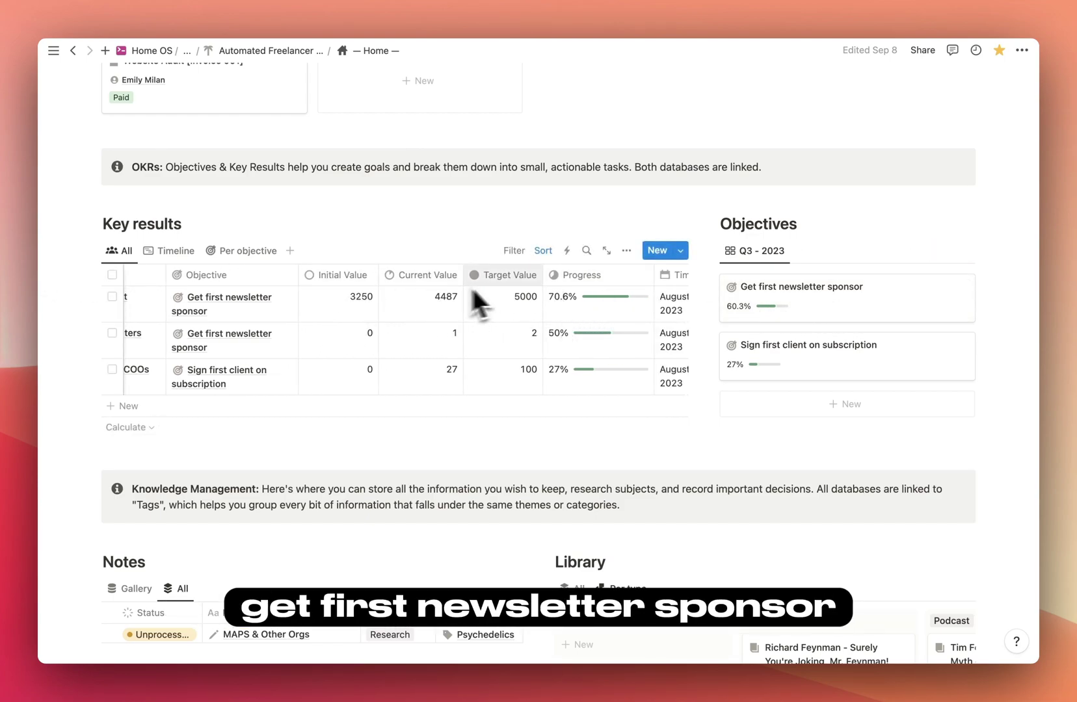
scroll(481, 286, "left", 2)
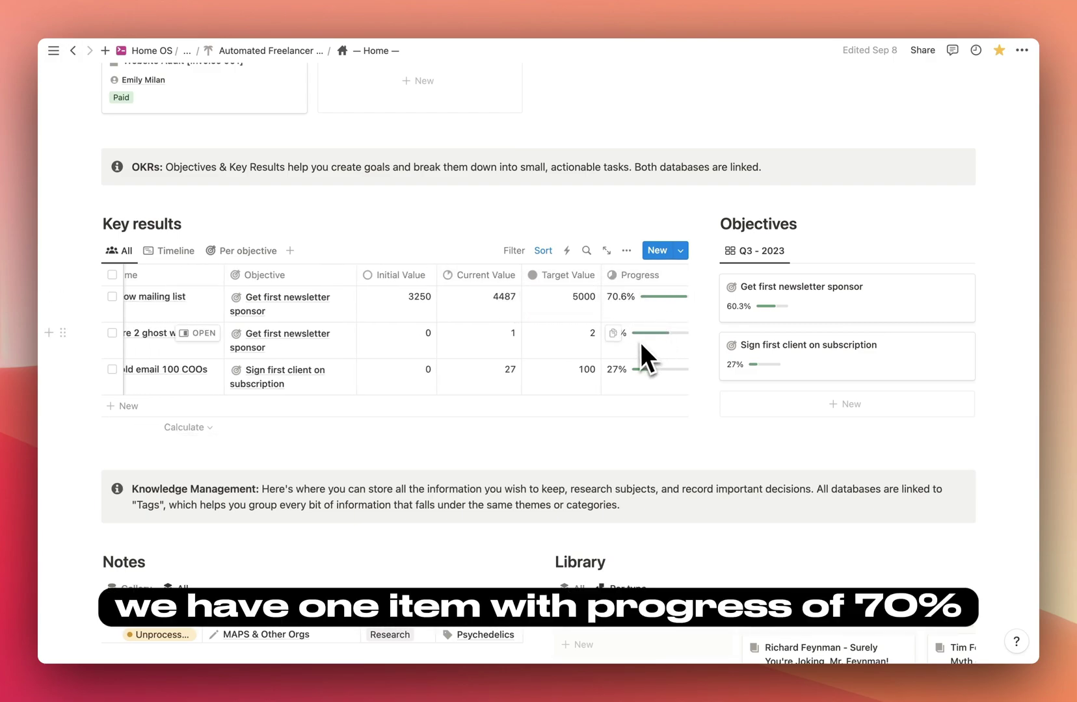
scroll(644, 338, "left", 1)
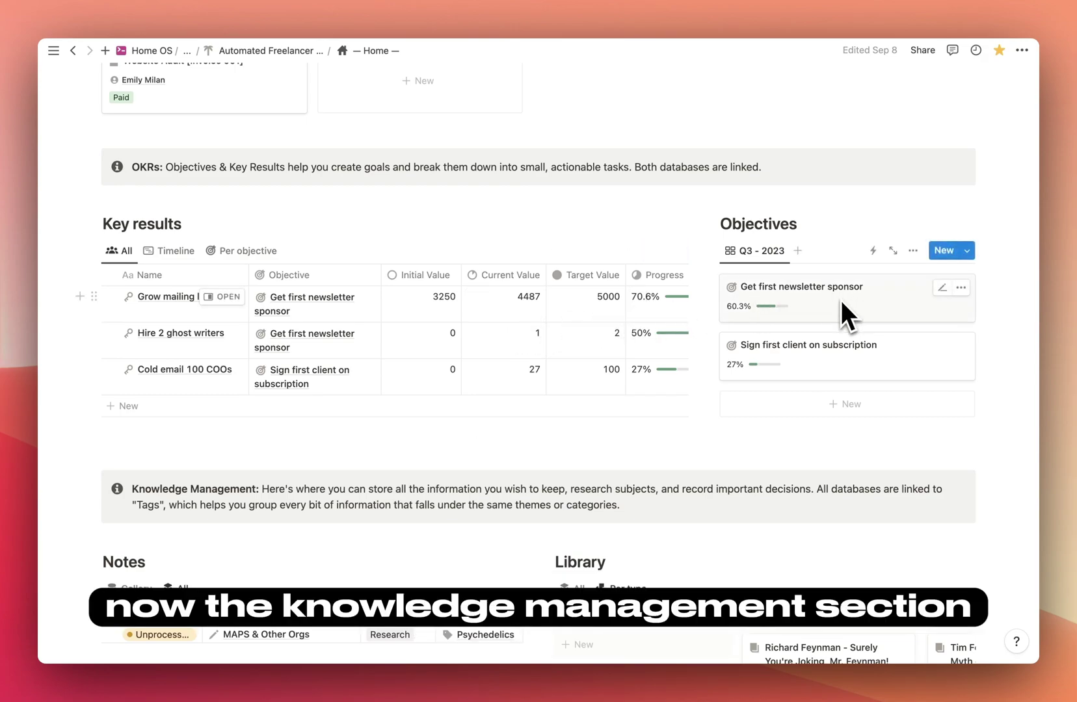
Show Knowledge Management Notes as gallery cards, leaving MAPS & Other Orgs Unprocessed.
scroll(840, 300, "down", 6)
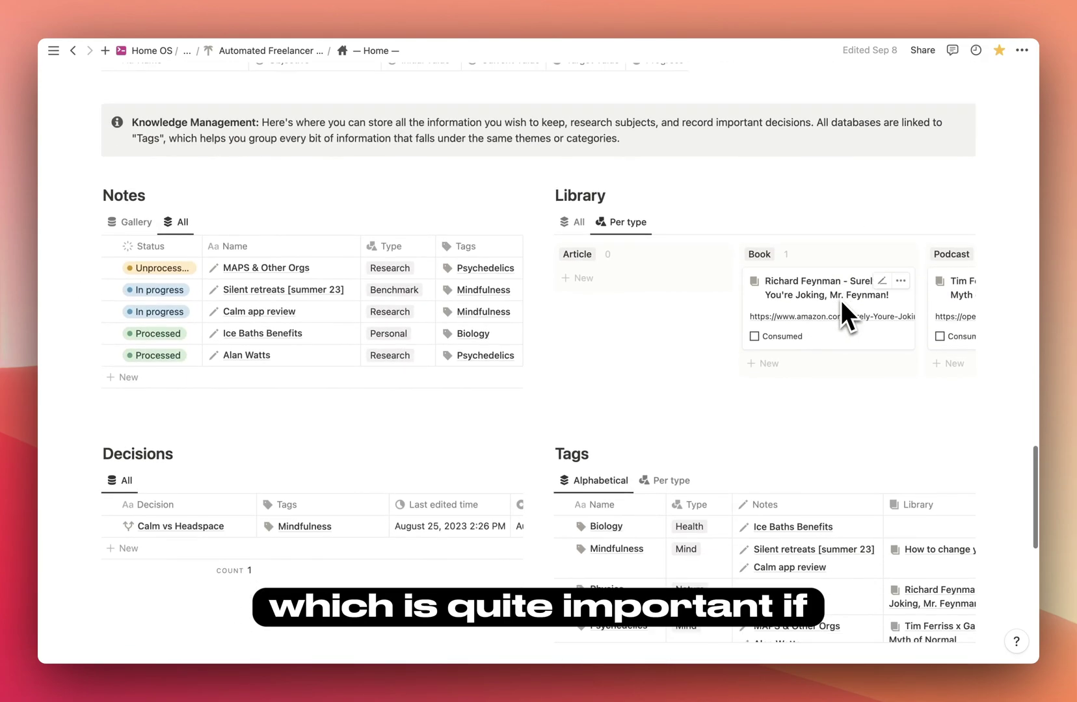
scroll(840, 300, "down", 1)
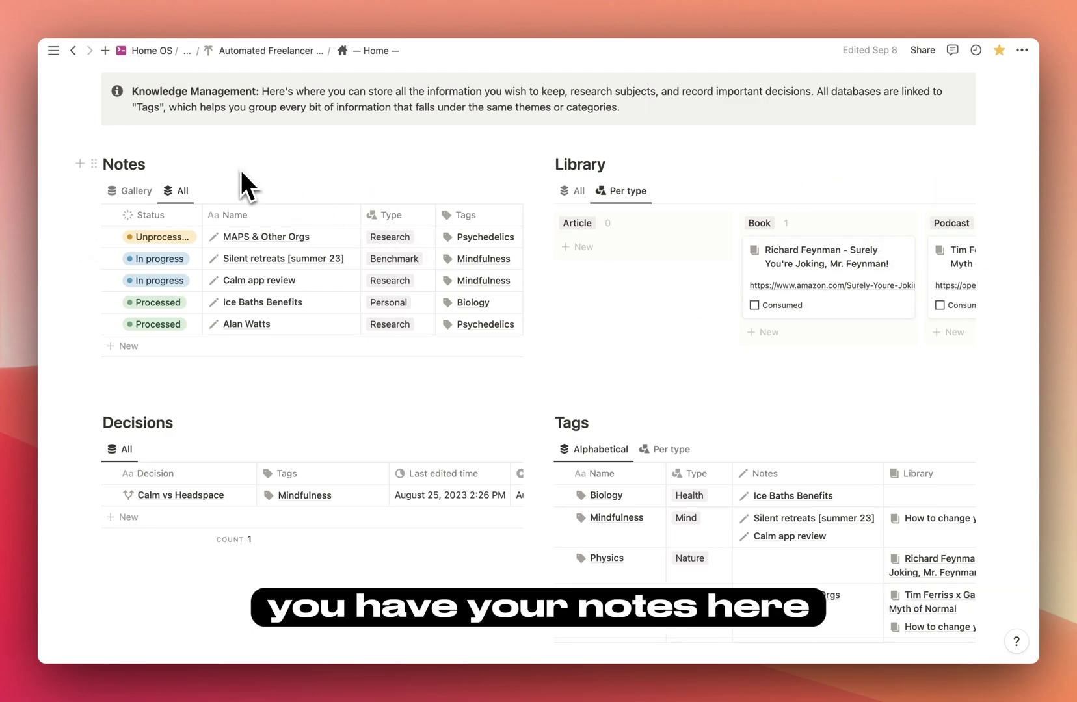
left_click(133, 191)
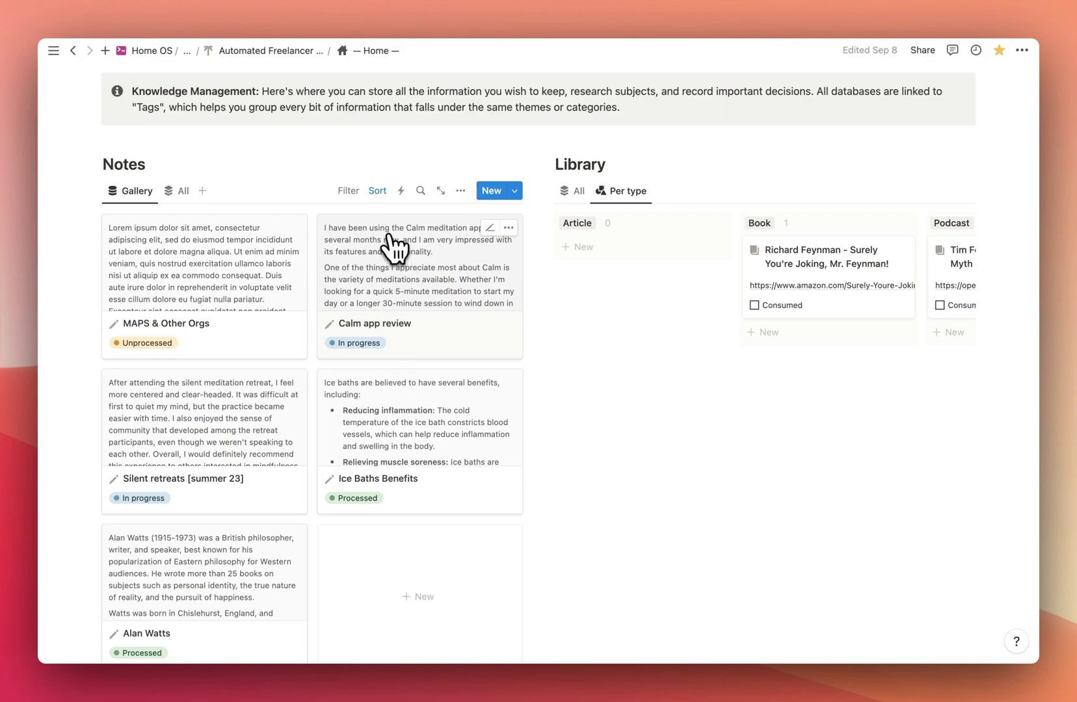
scroll(392, 283, "down", 5)
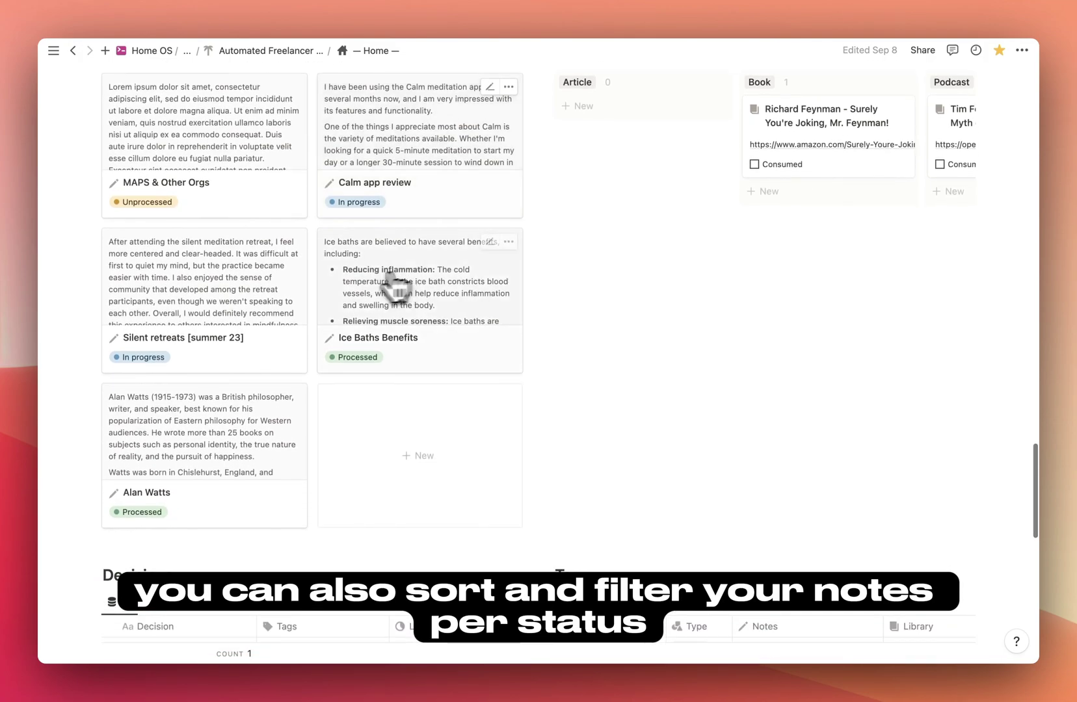
scroll(312, 292, "up", 3)
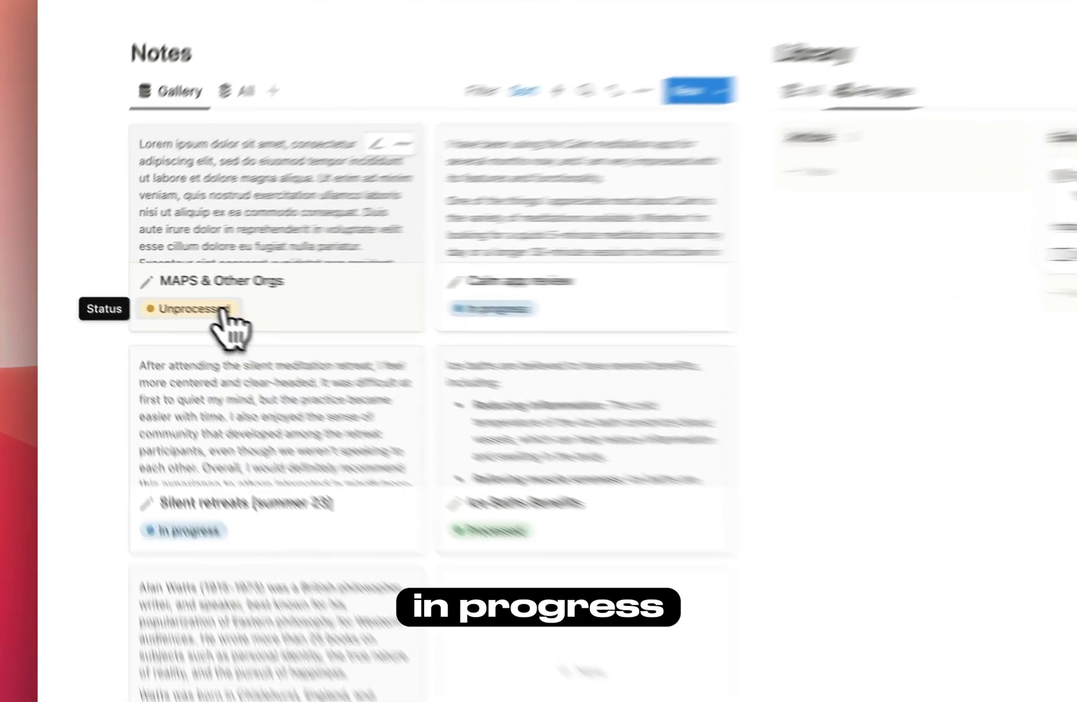
left_click(147, 296)
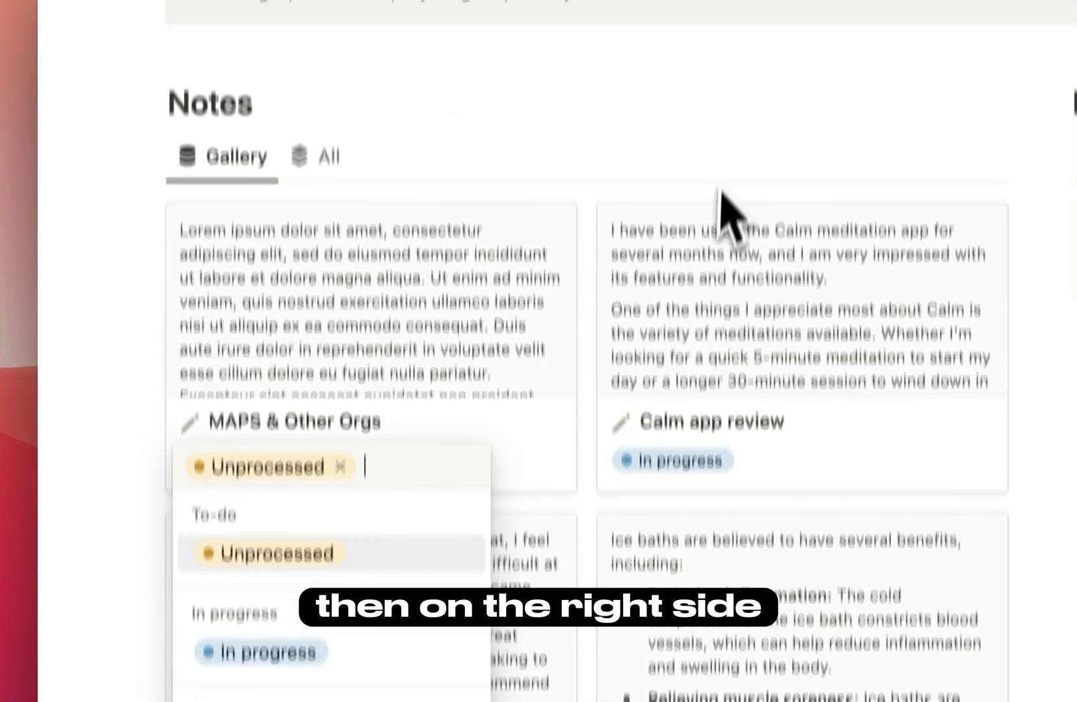
key("Escape")
Switch Notes back to its All table view and scroll across its columns.
left_click(319, 246)
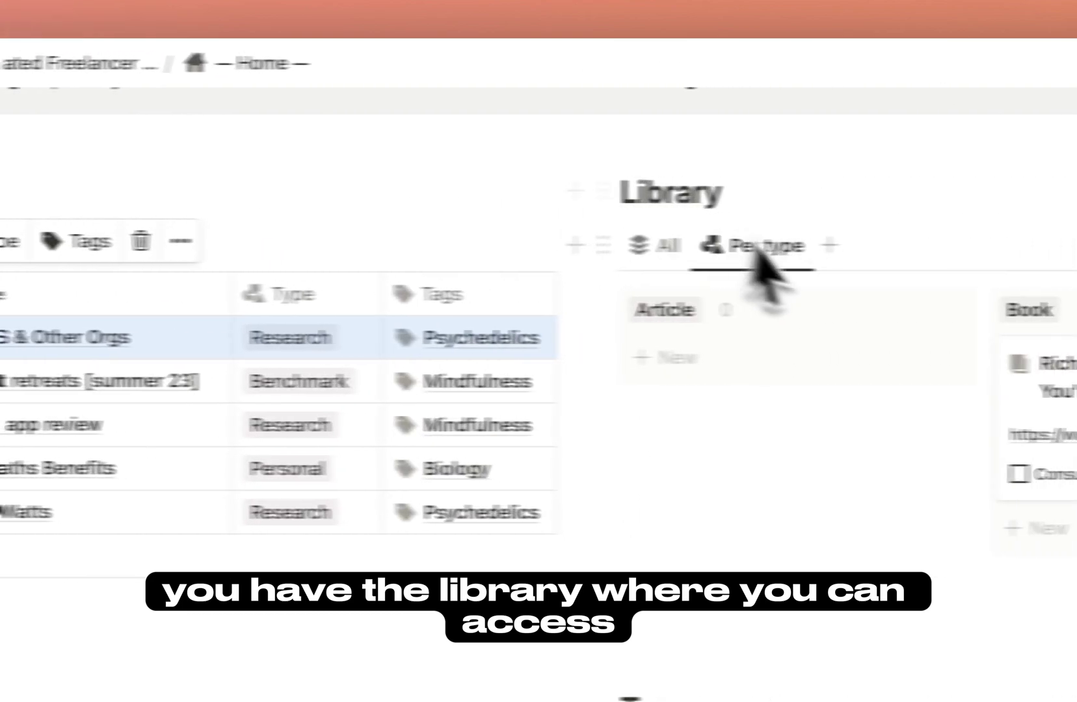
scroll(758, 461, "right", 10)
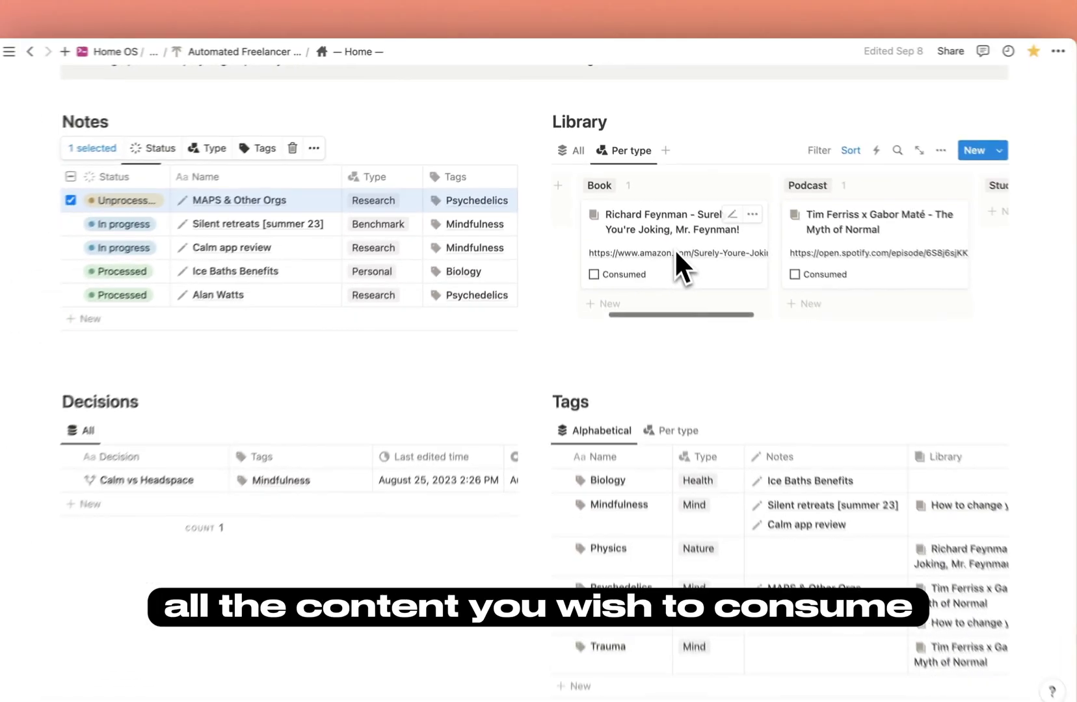
scroll(669, 233, "left", 10)
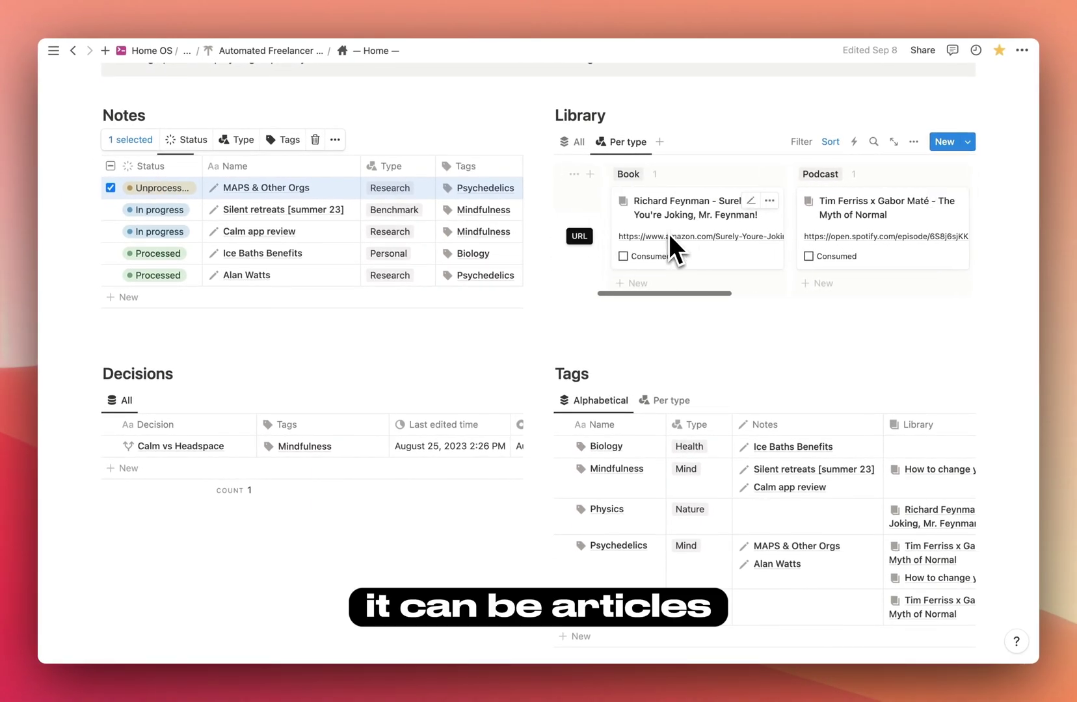
scroll(669, 233, "right", 10)
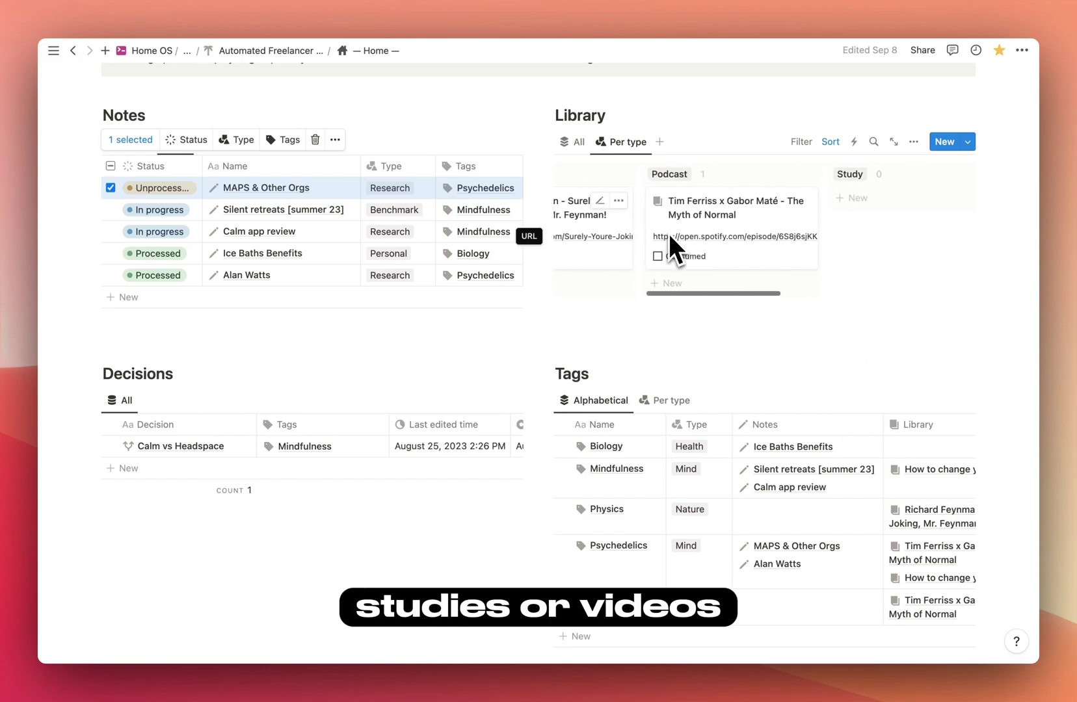
scroll(747, 206, "left", 10)
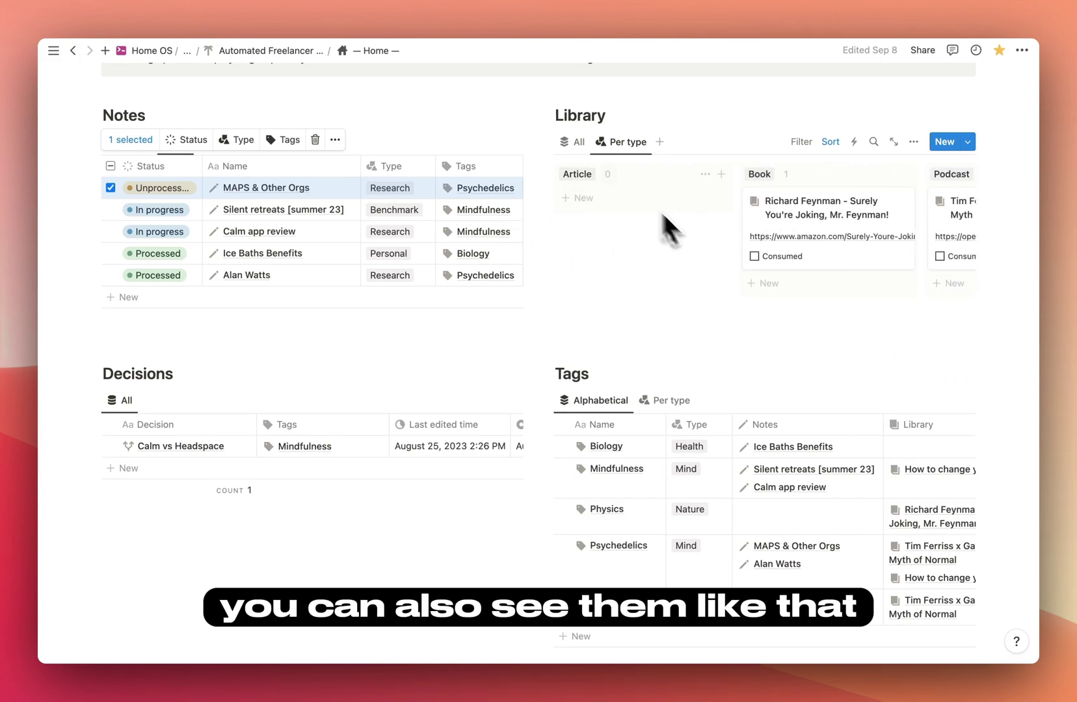
Show Library's All table with a Consumed filter saved for everyone.
left_click(574, 142)
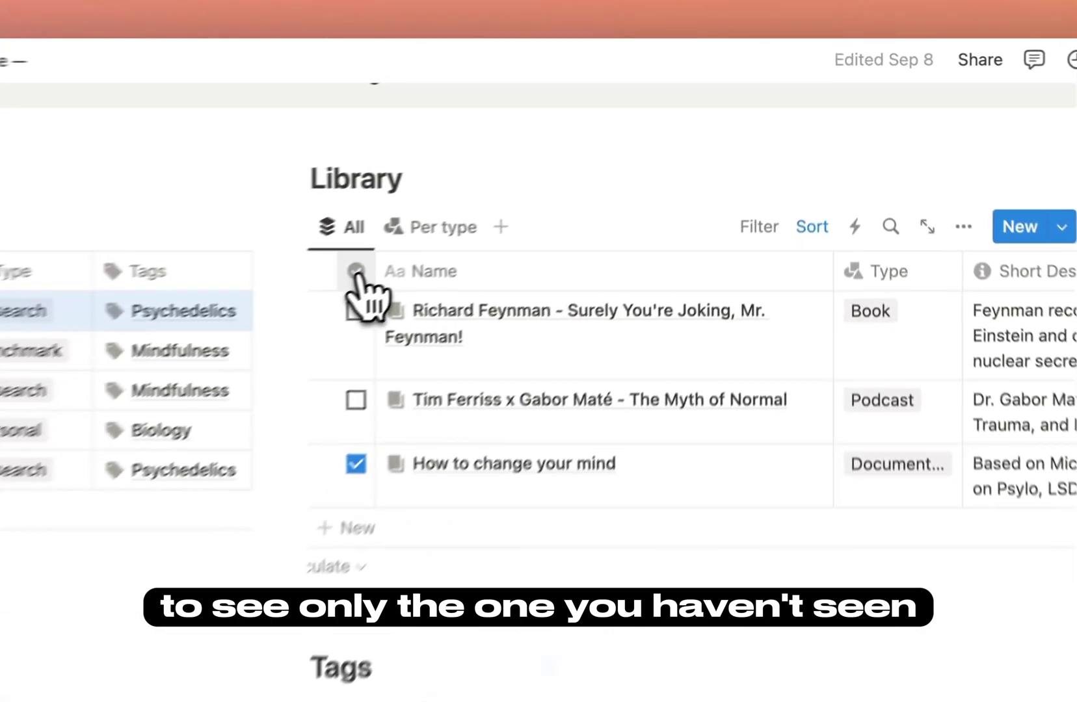
left_click(580, 167)
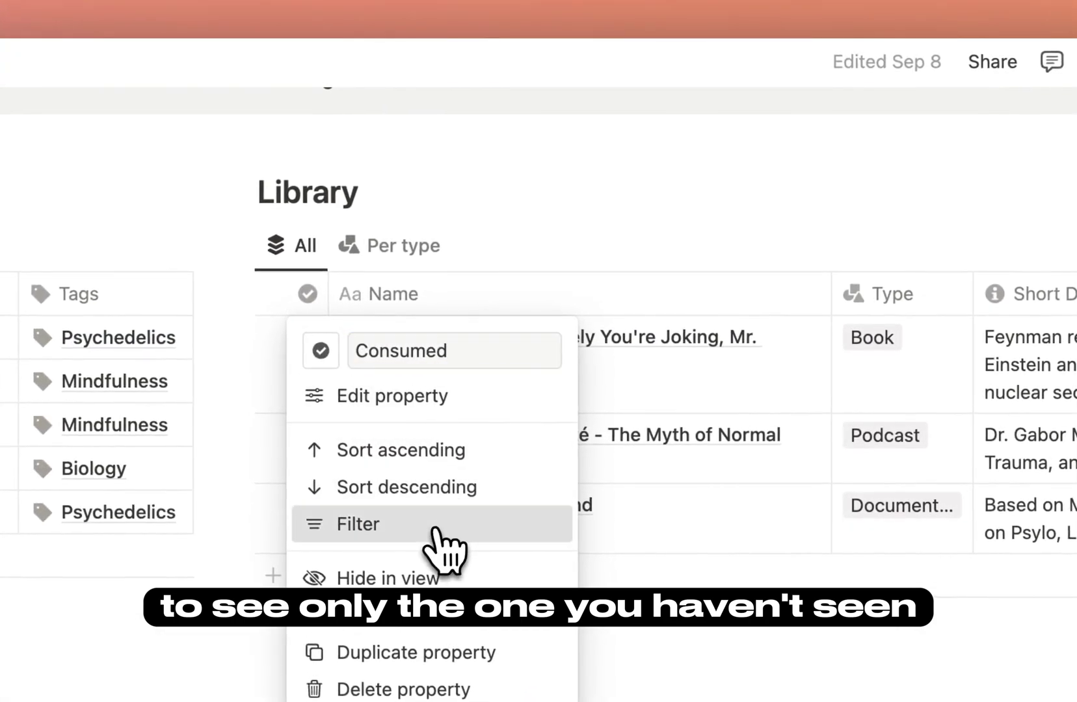
left_click(642, 286)
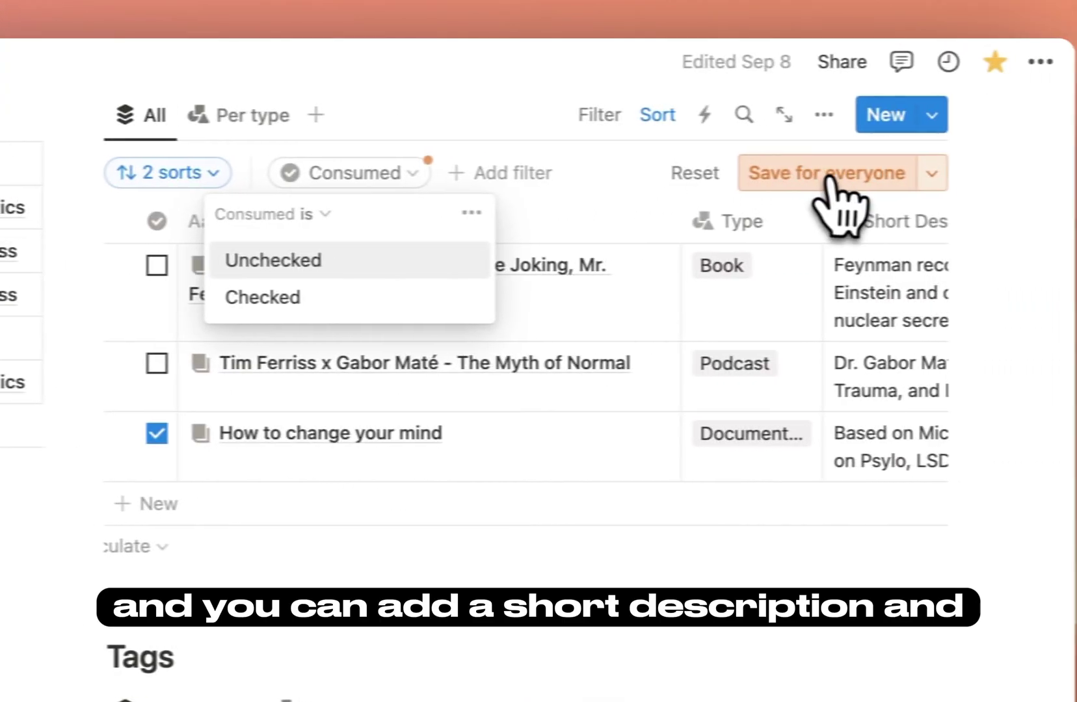
left_click(968, 172)
left_click(566, 114)
scroll(325, 325, "up", 4)
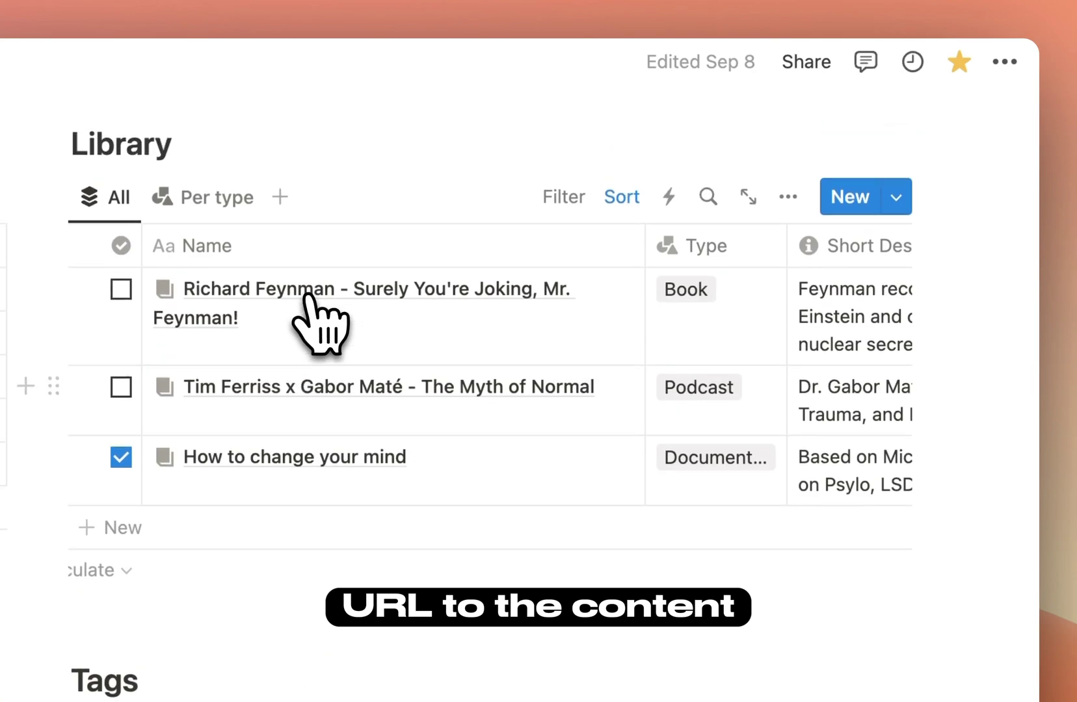
scroll(689, 240, "right", 5)
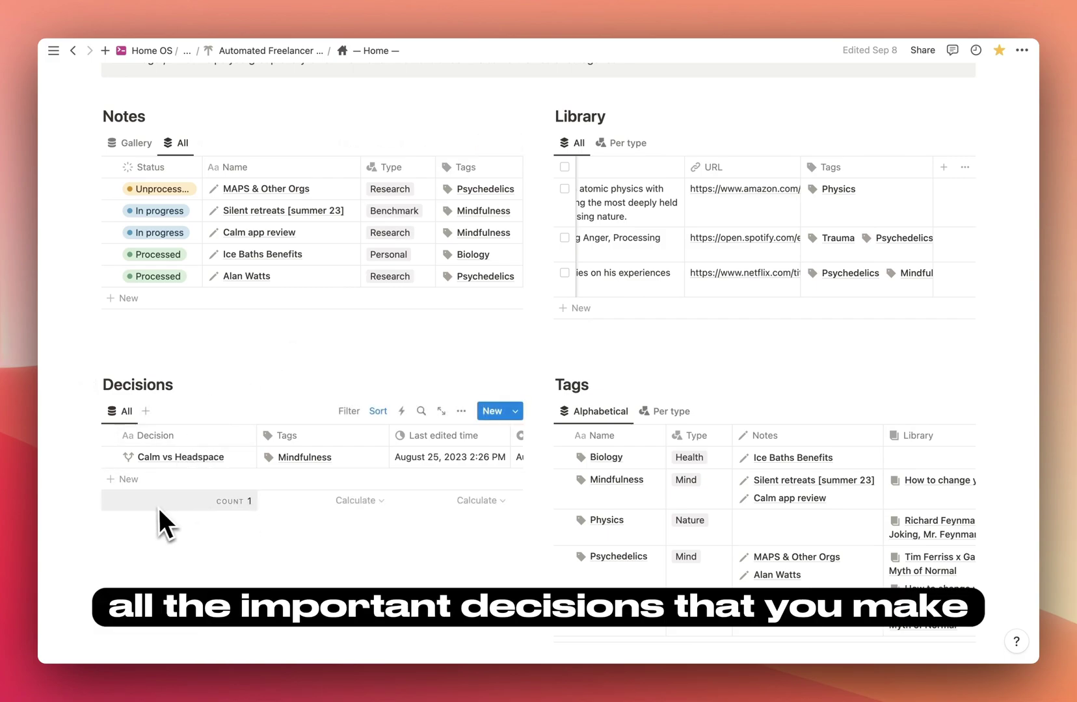
scroll(209, 498, "down", 3)
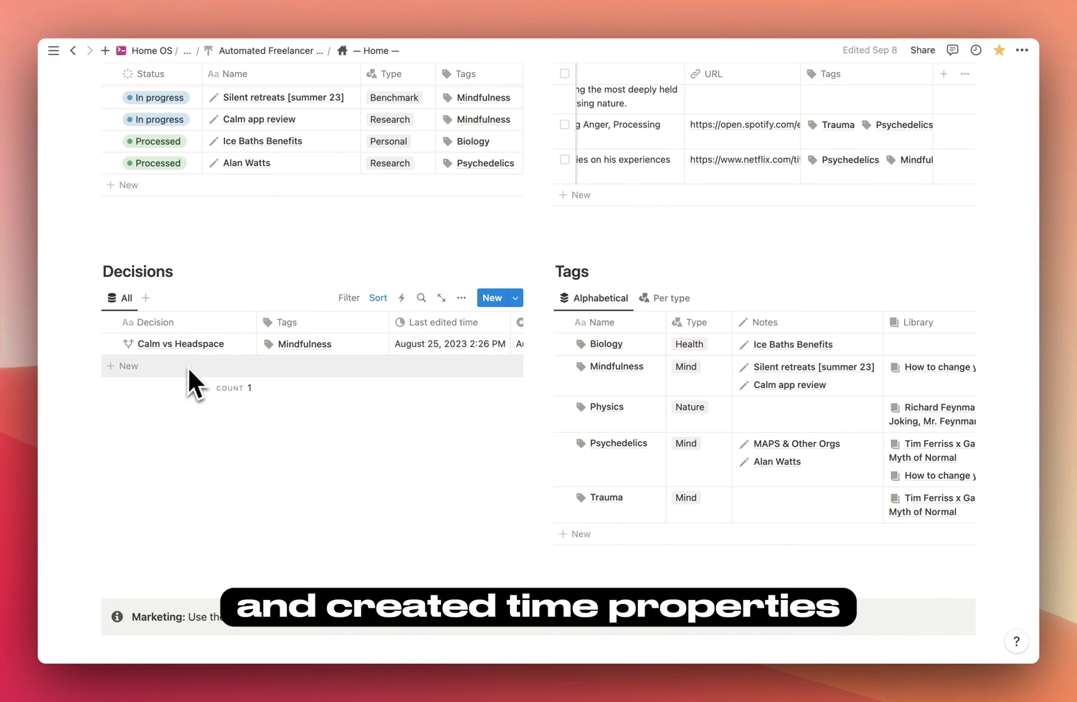
scroll(379, 341, "right", 2)
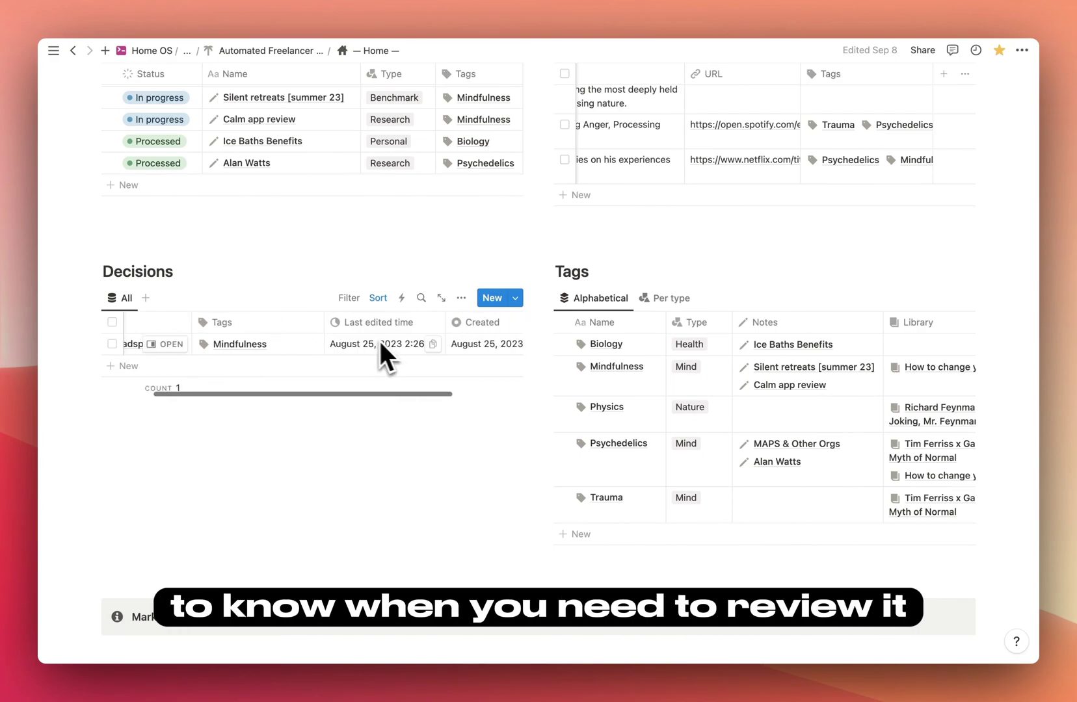
scroll(379, 338, "right", 2)
scroll(316, 364, "left", 1)
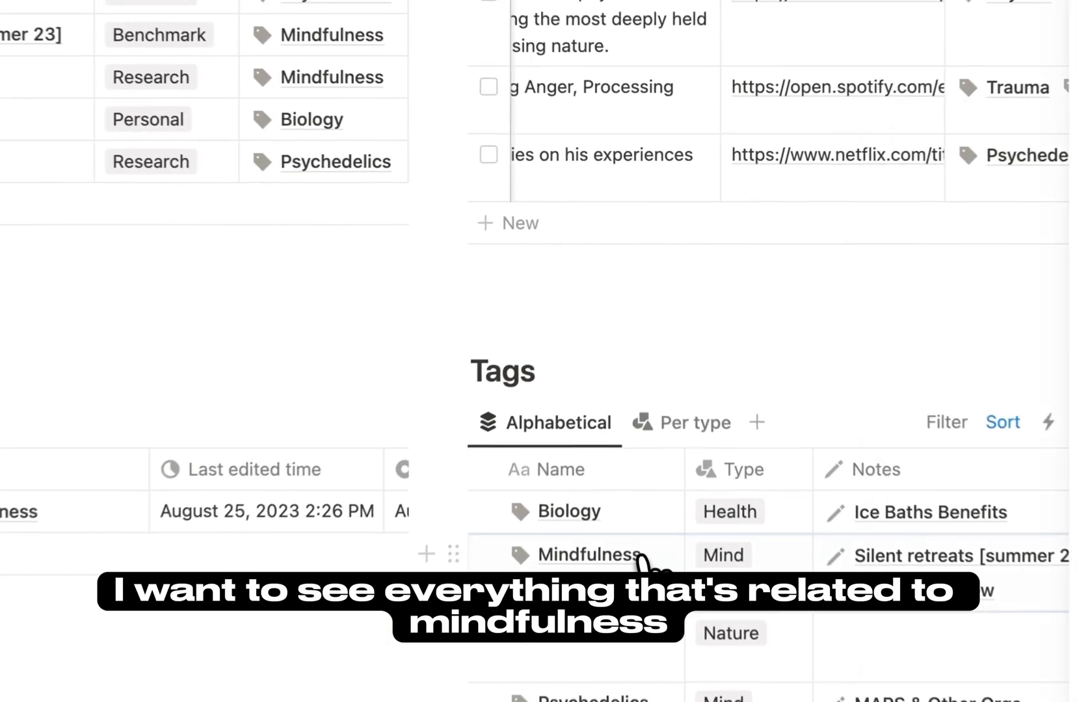
Preview items tagged Mindfulness, close the preview, and scroll to the Content planner.
left_click(643, 387)
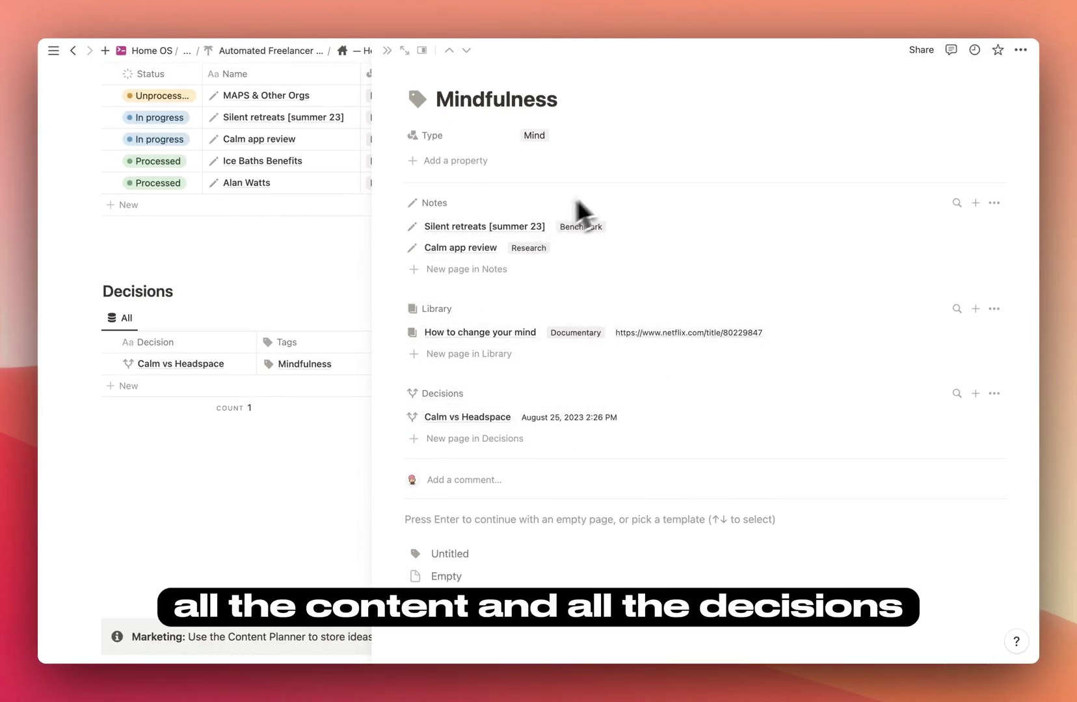
left_click(388, 56)
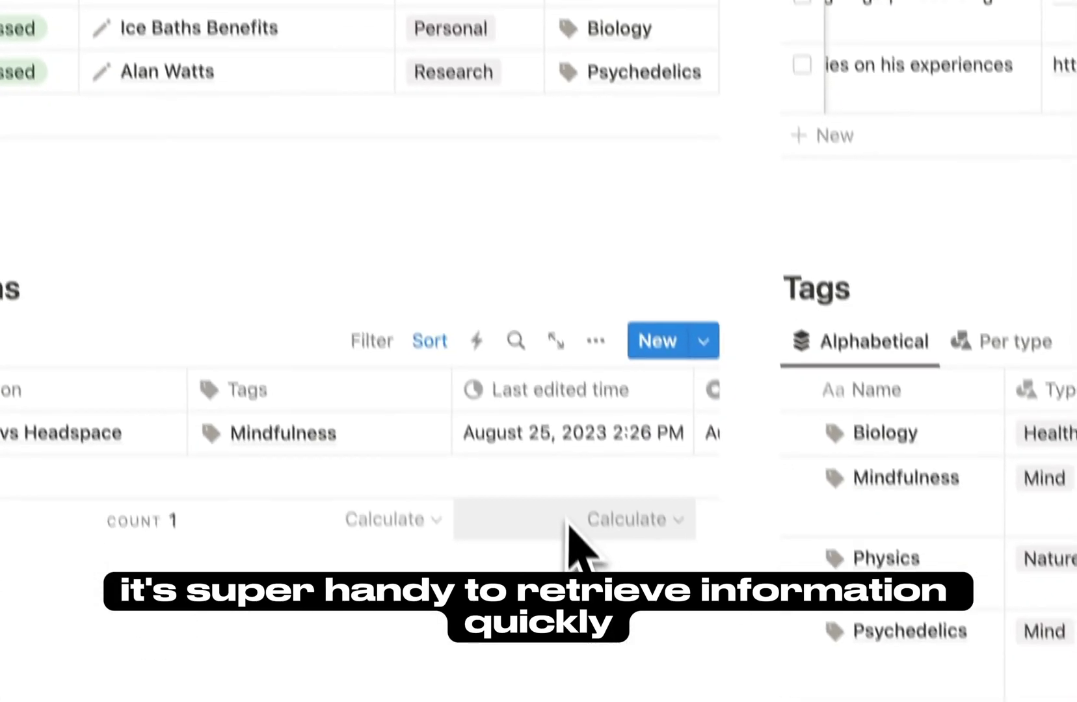
scroll(559, 486, "down", 5)
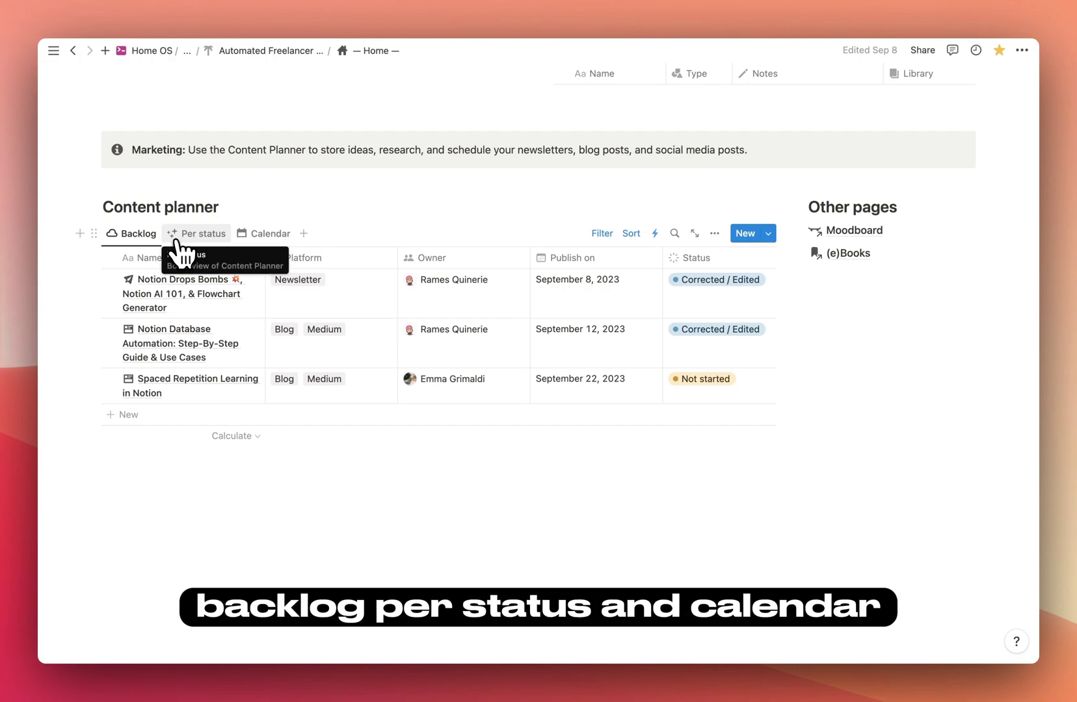
View the Content planner as a calendar and a Per status board, then return to the Backlog table.
left_click(265, 234)
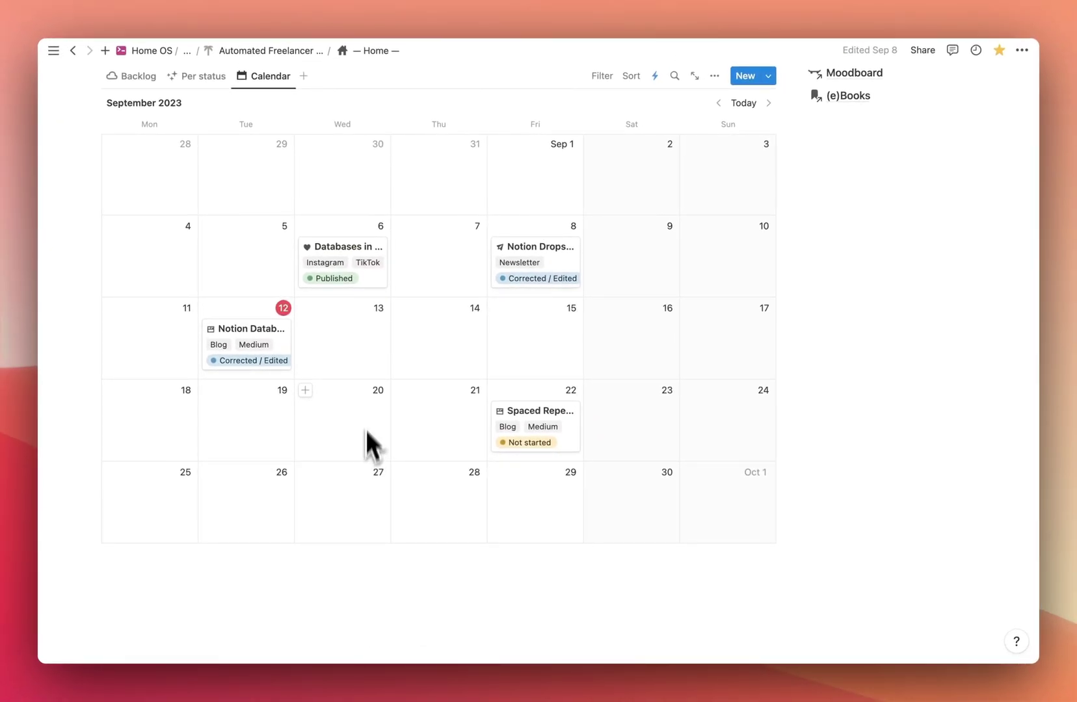
scroll(344, 340, "up", 3)
left_click(207, 196)
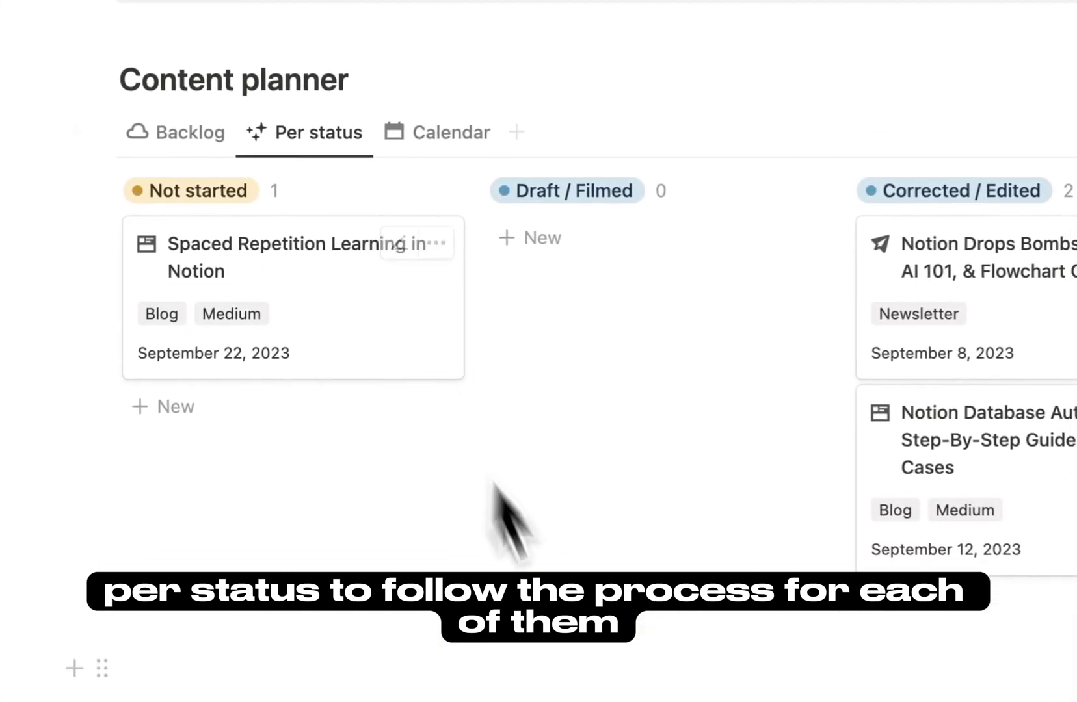
scroll(433, 392, "right", 5)
scroll(692, 448, "left", 5)
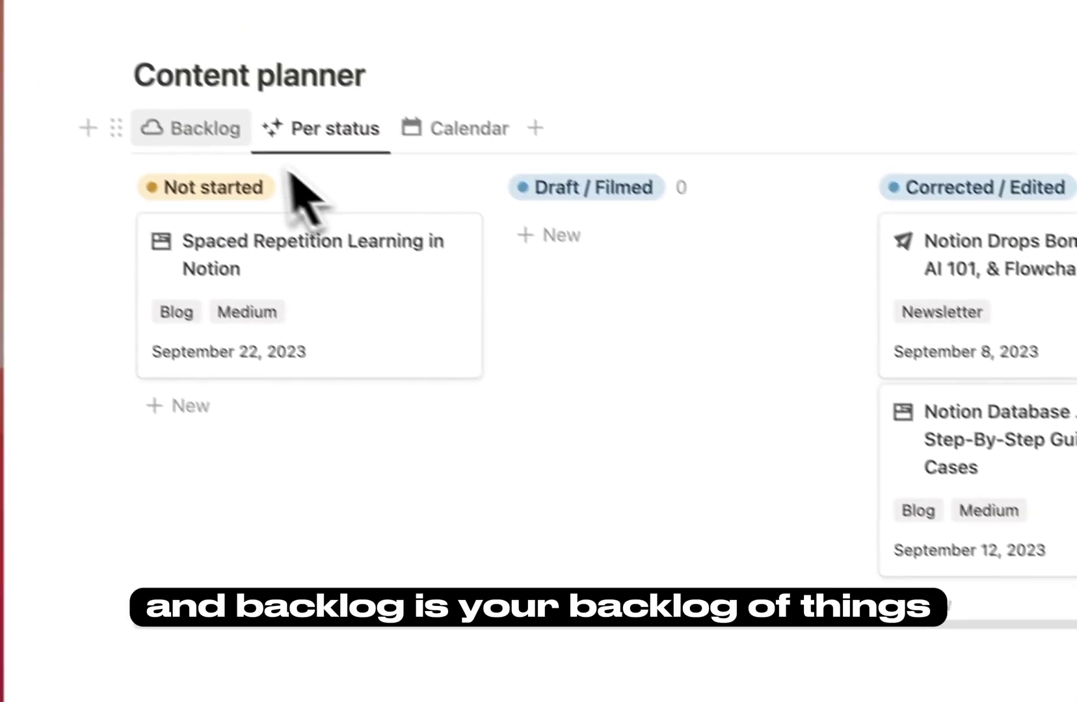
left_click(97, 49)
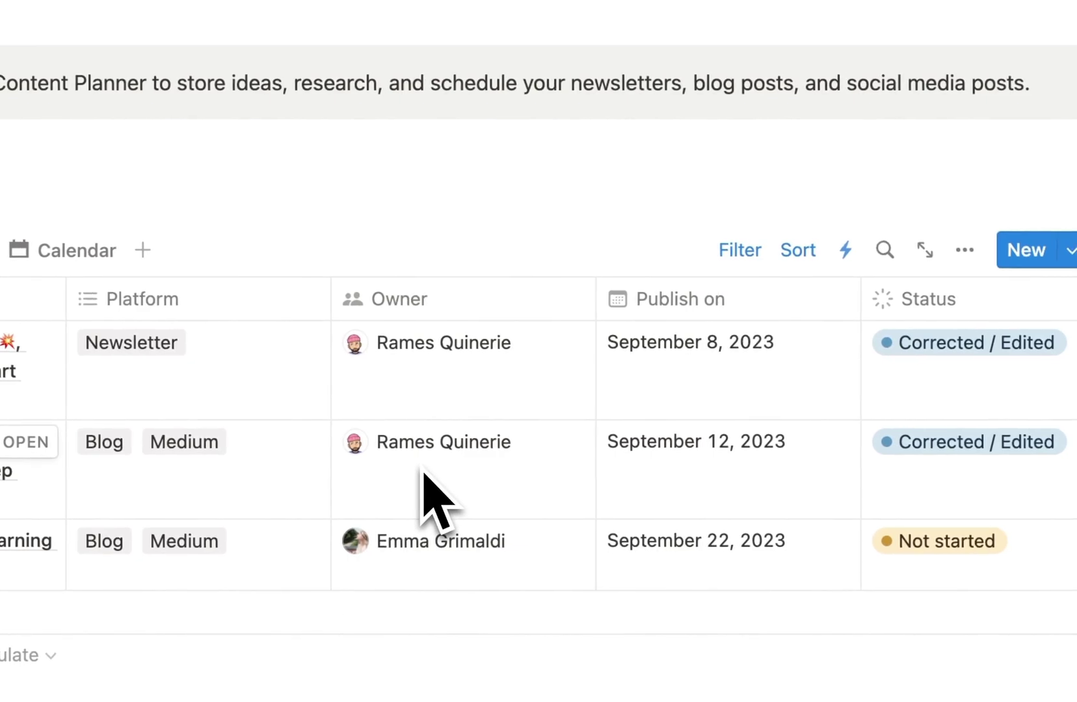
left_click(1069, 250)
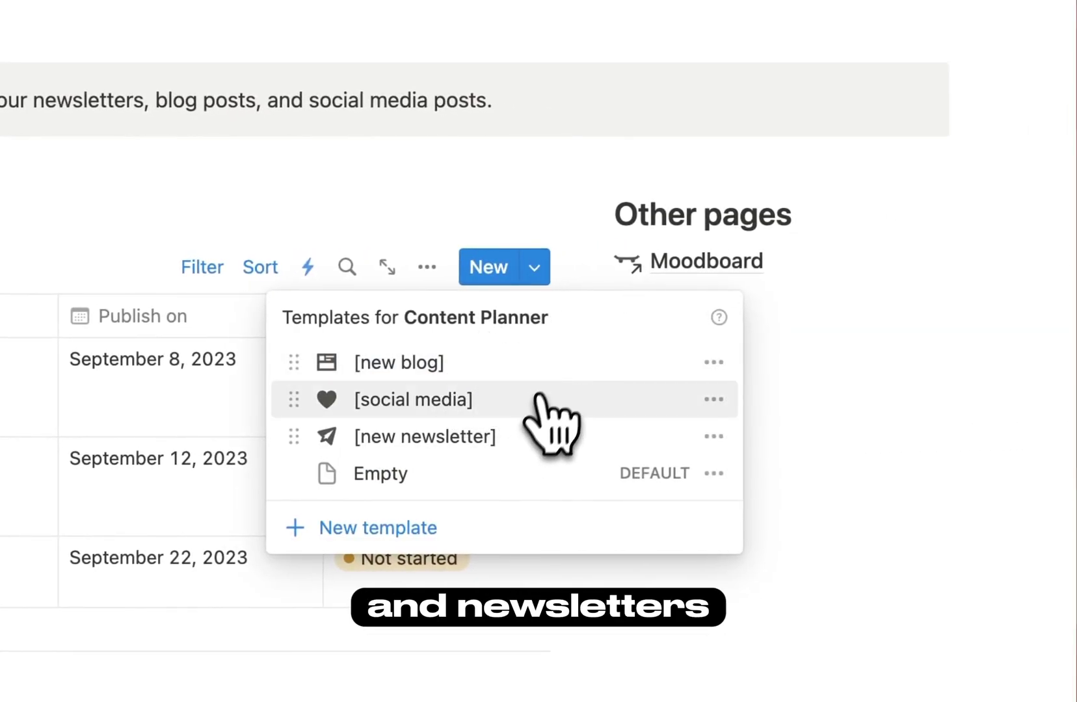
left_click(713, 362)
left_click(851, 361)
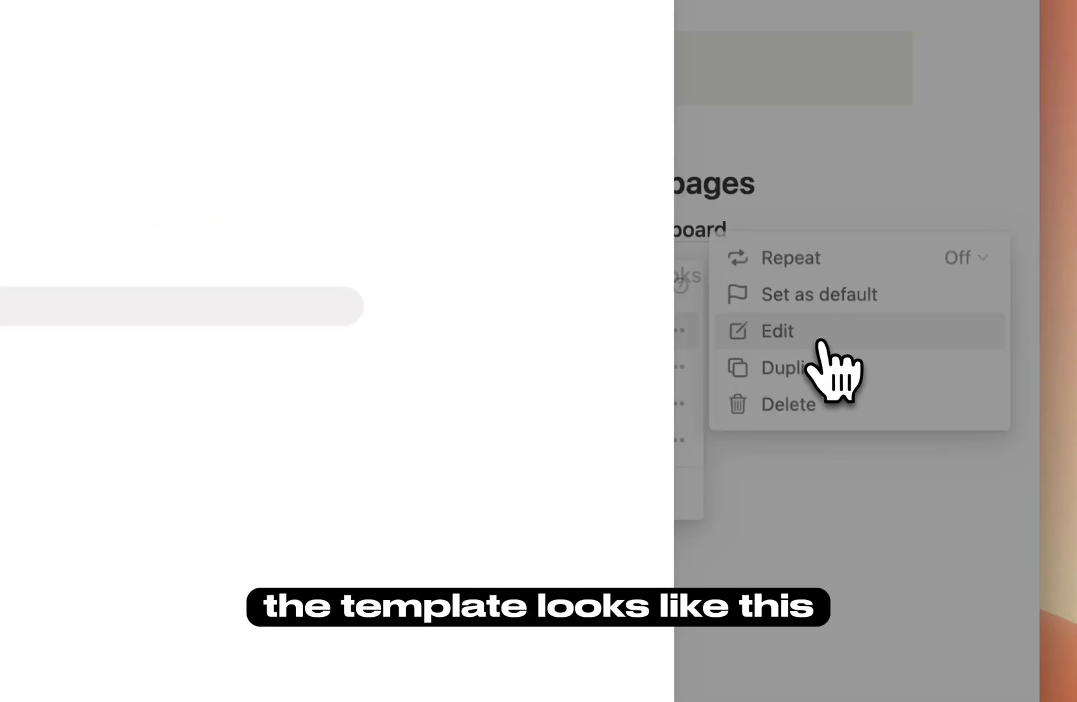
scroll(434, 429, "down", 5)
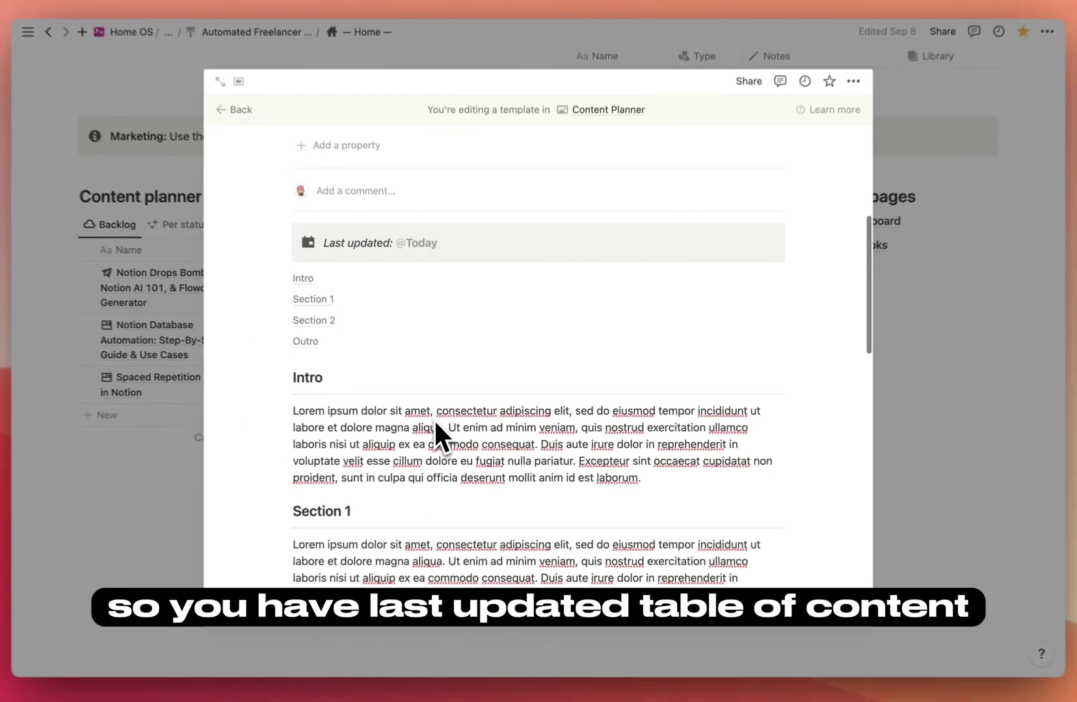
scroll(434, 419, "up", 2)
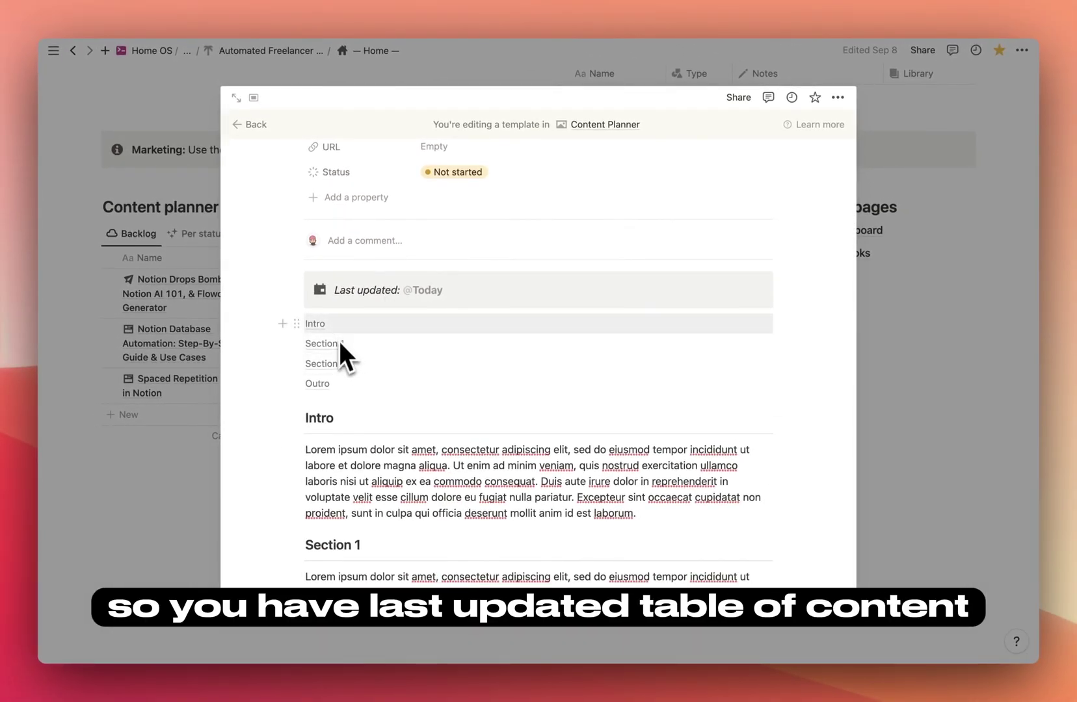
scroll(370, 384, "down", 15)
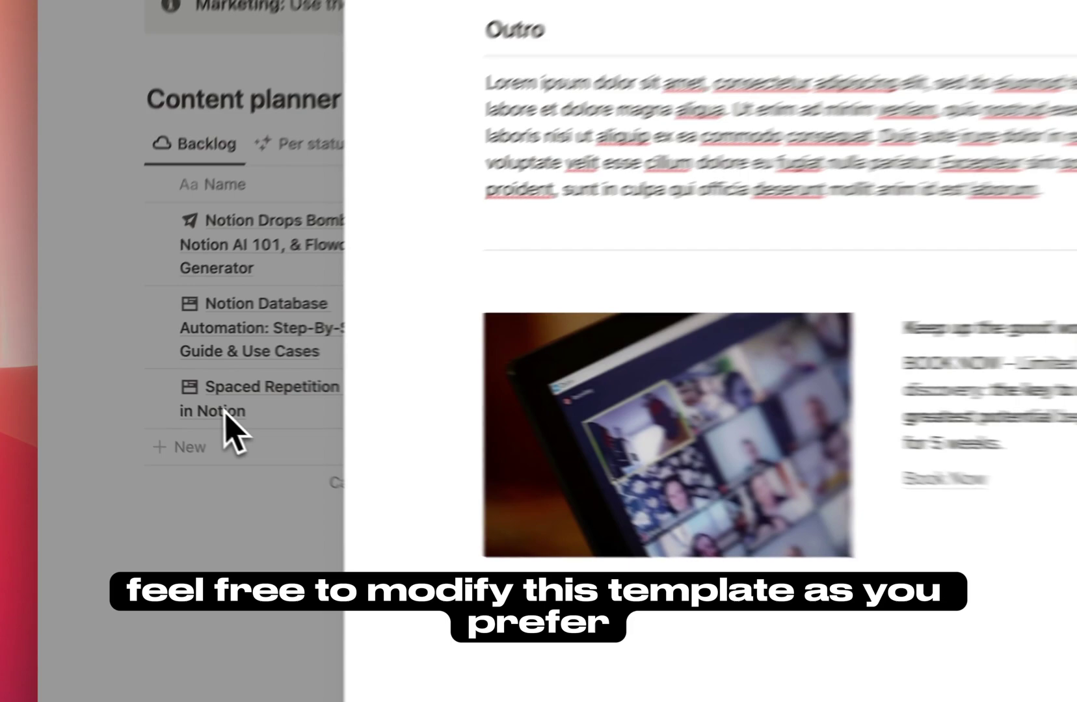
left_click(156, 398)
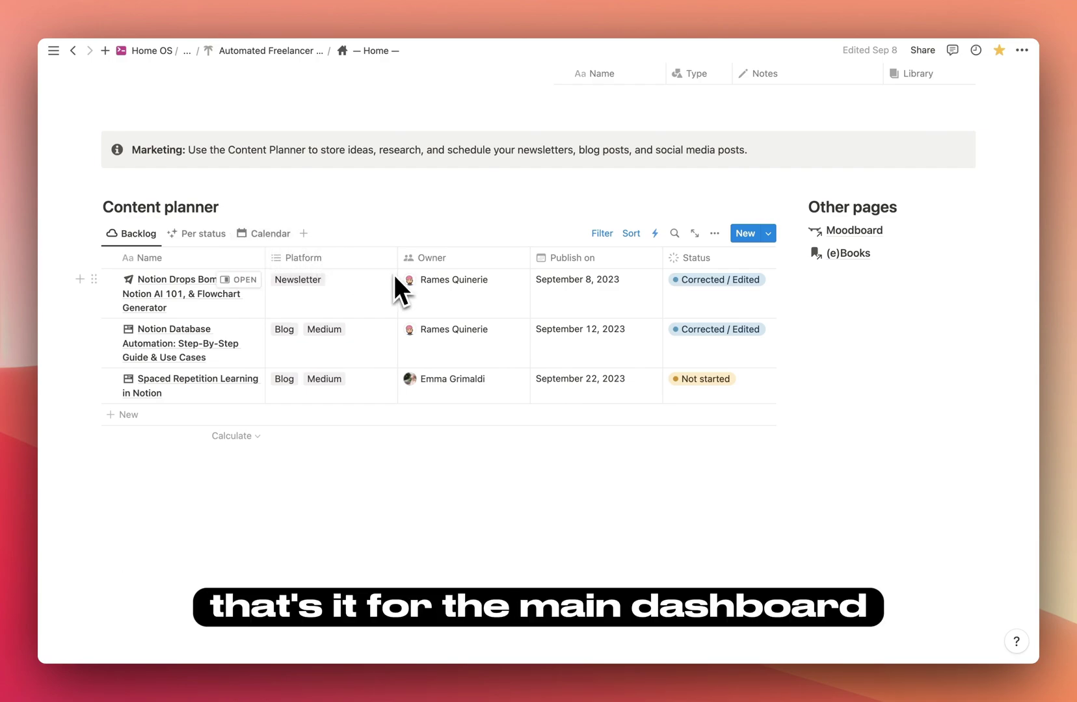
Go to the top of Home and open the Databases page.
scroll(394, 275, "up", 20)
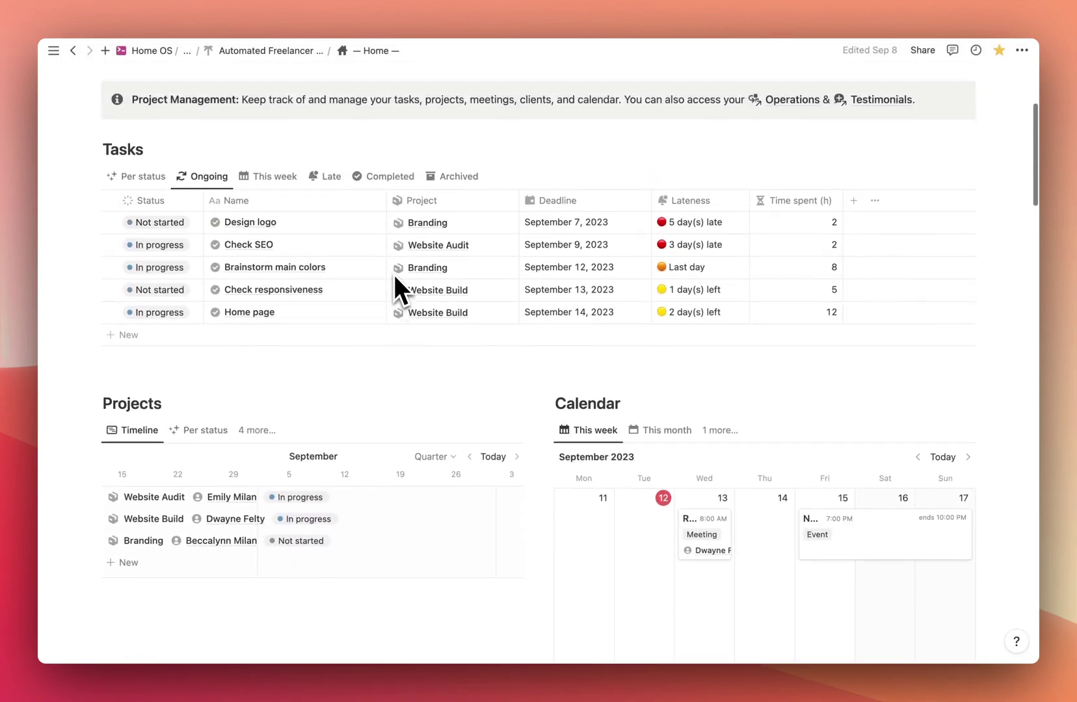
scroll(393, 274, "up", 4)
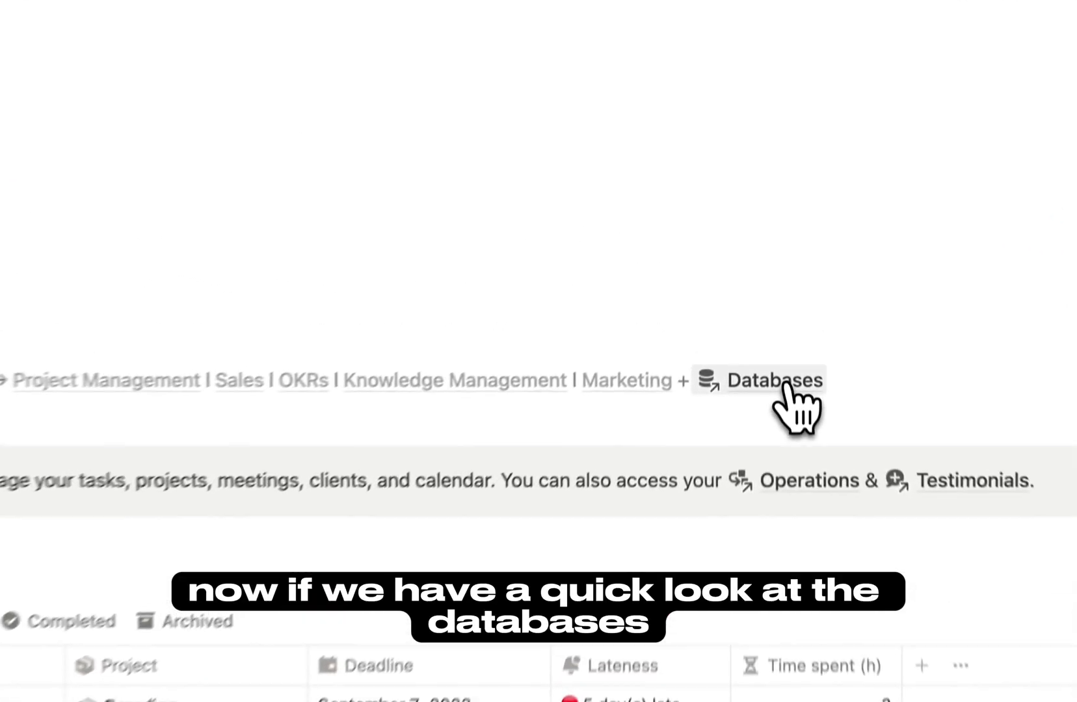
left_click(780, 273)
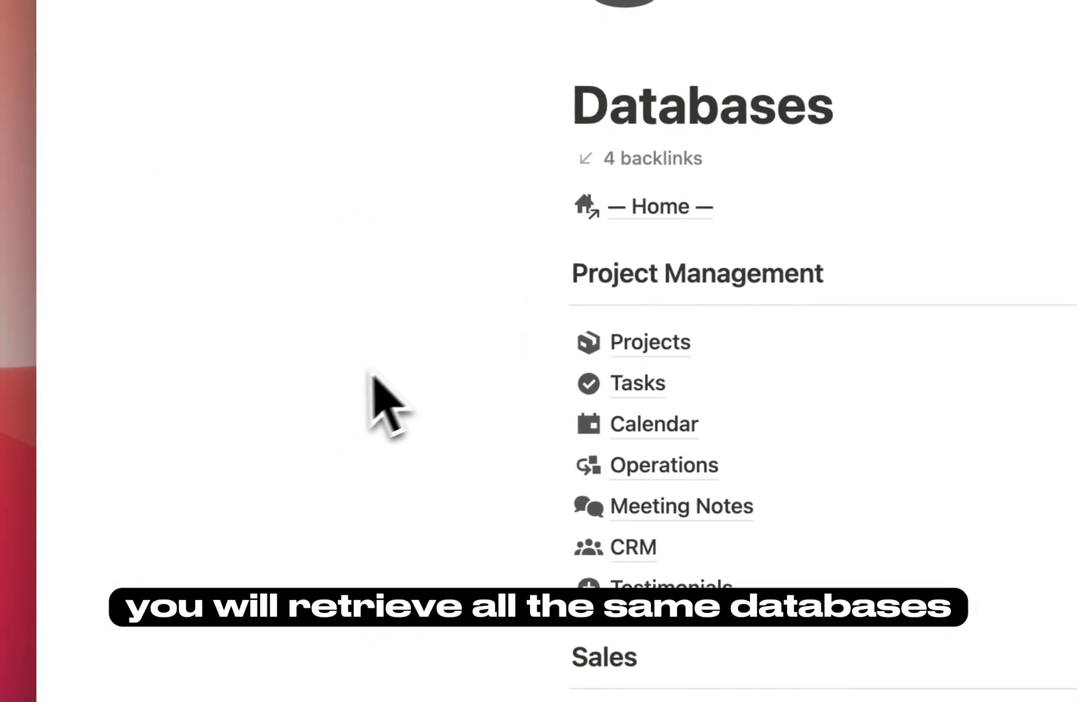
Look inside the Operations page, then come back to the Databases list.
scroll(180, 364, "down", 2)
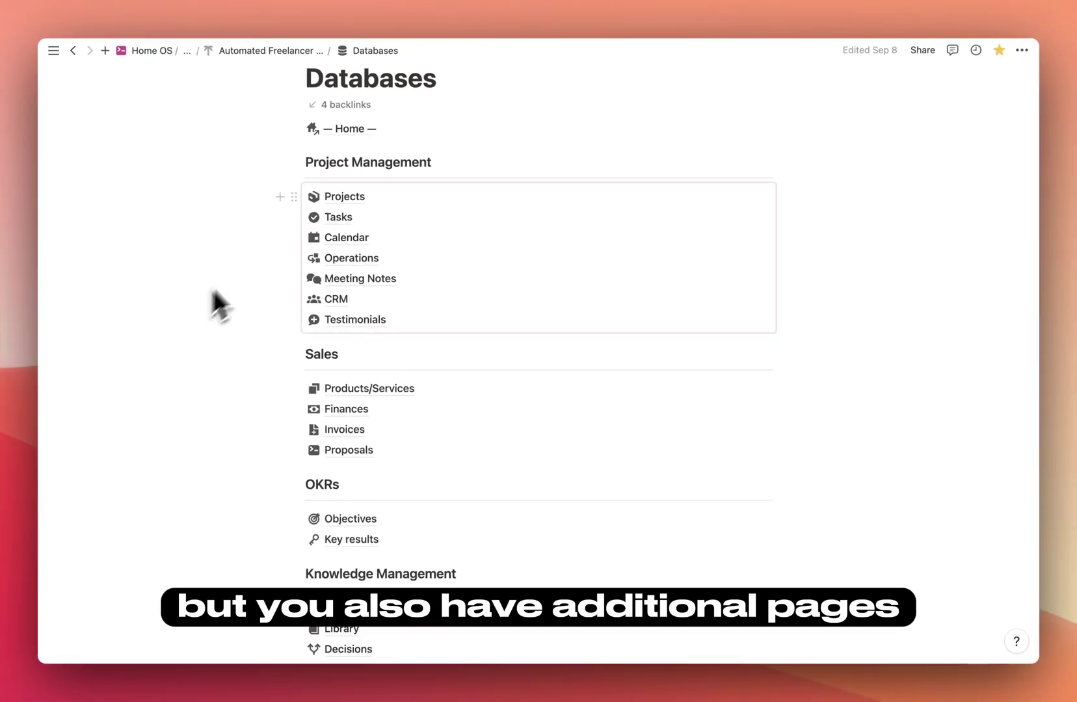
left_click(374, 260)
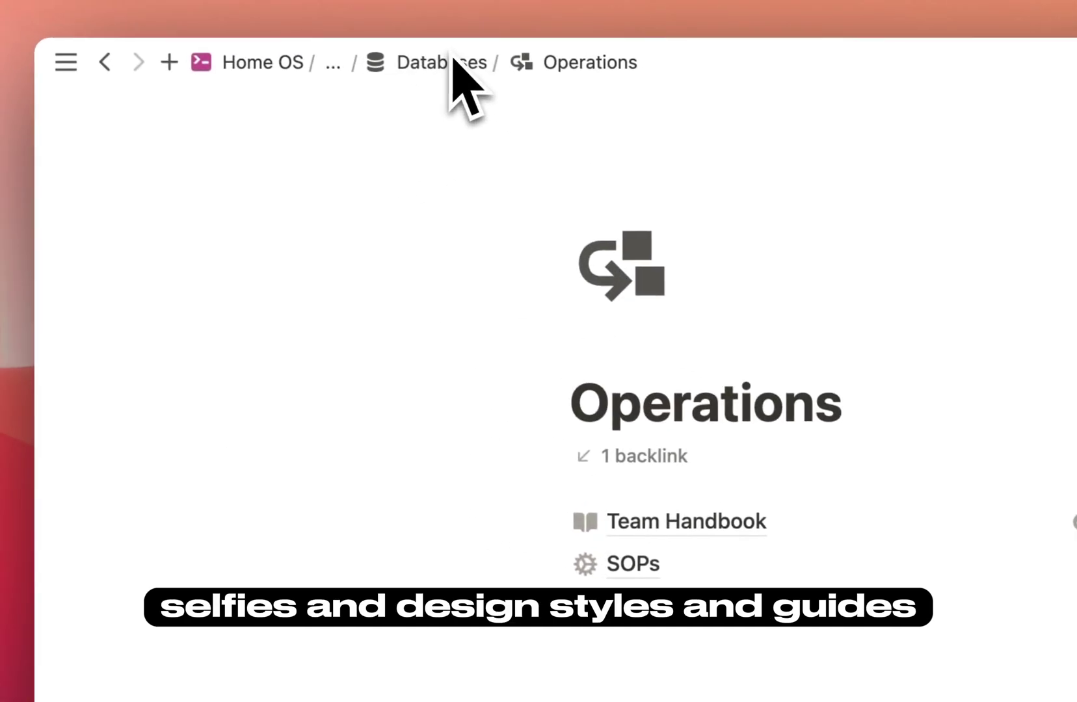
left_click(448, 63)
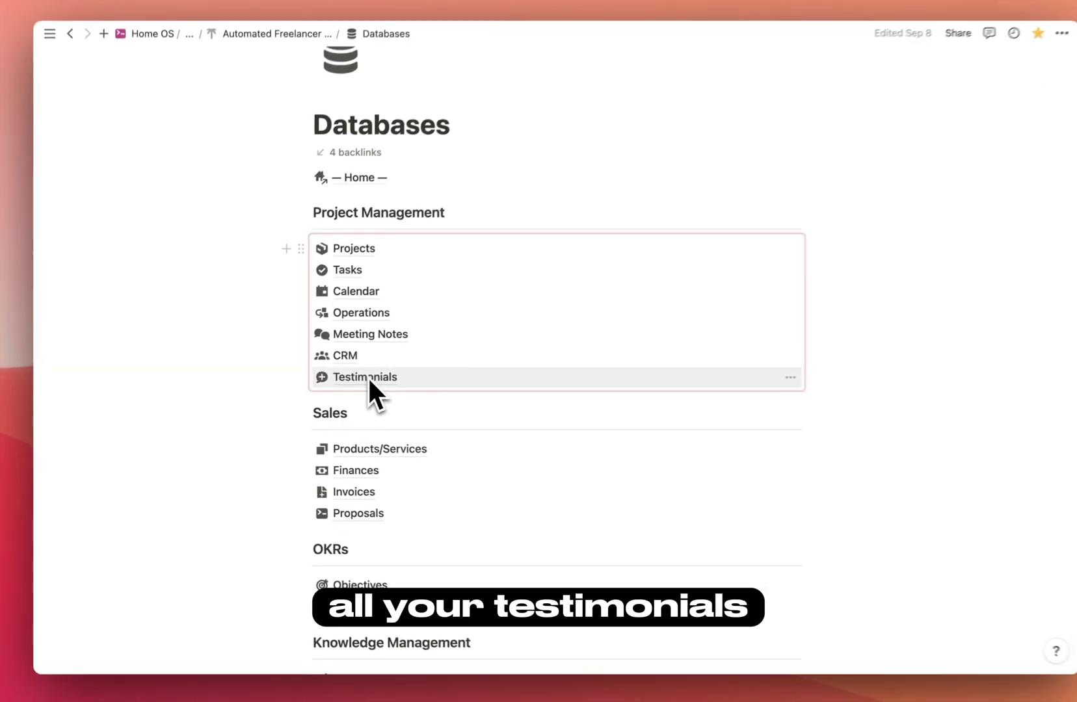
scroll(368, 384, "down", 8)
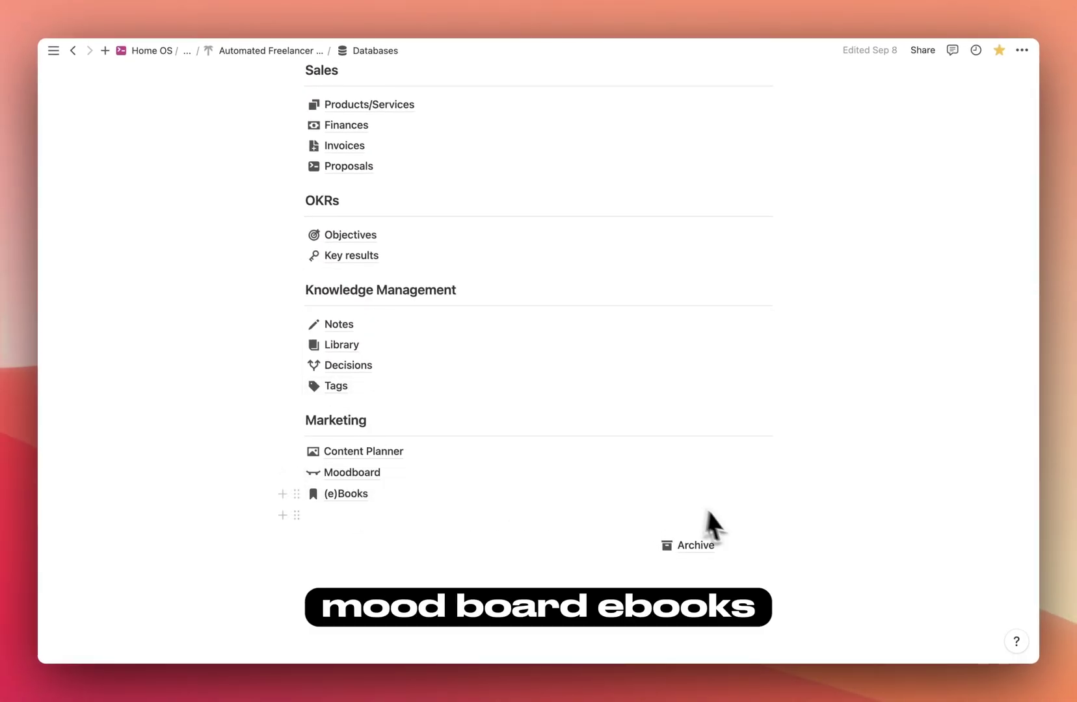
scroll(732, 373, "up", 8)
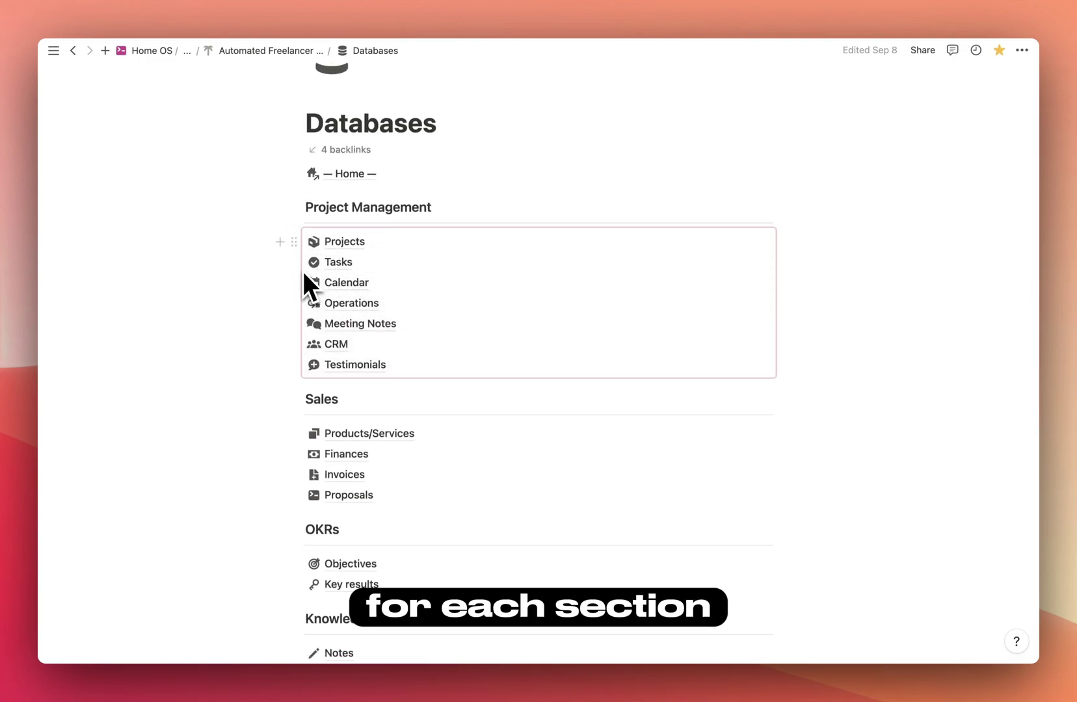
left_click(359, 245)
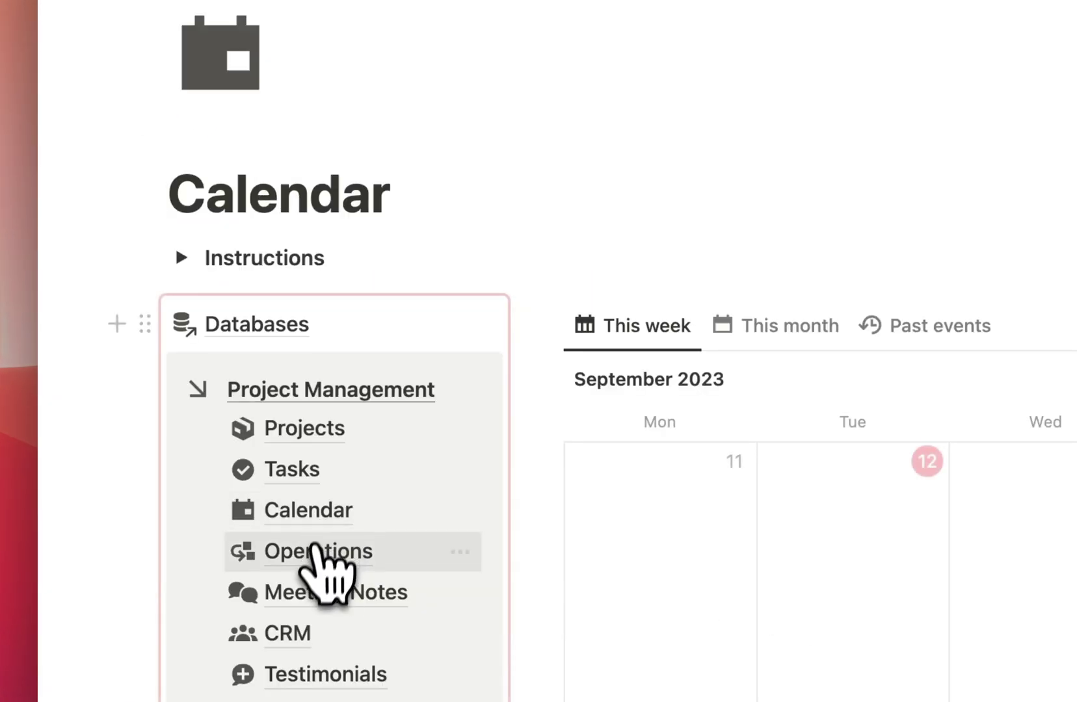
left_click(311, 558)
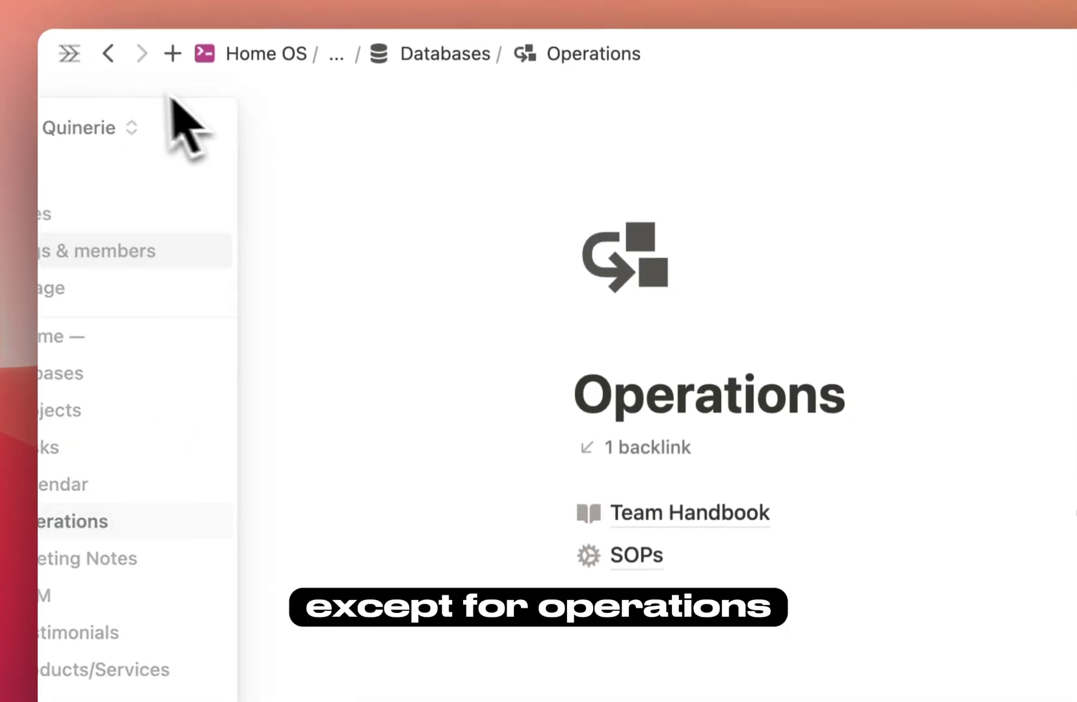
left_click(106, 61)
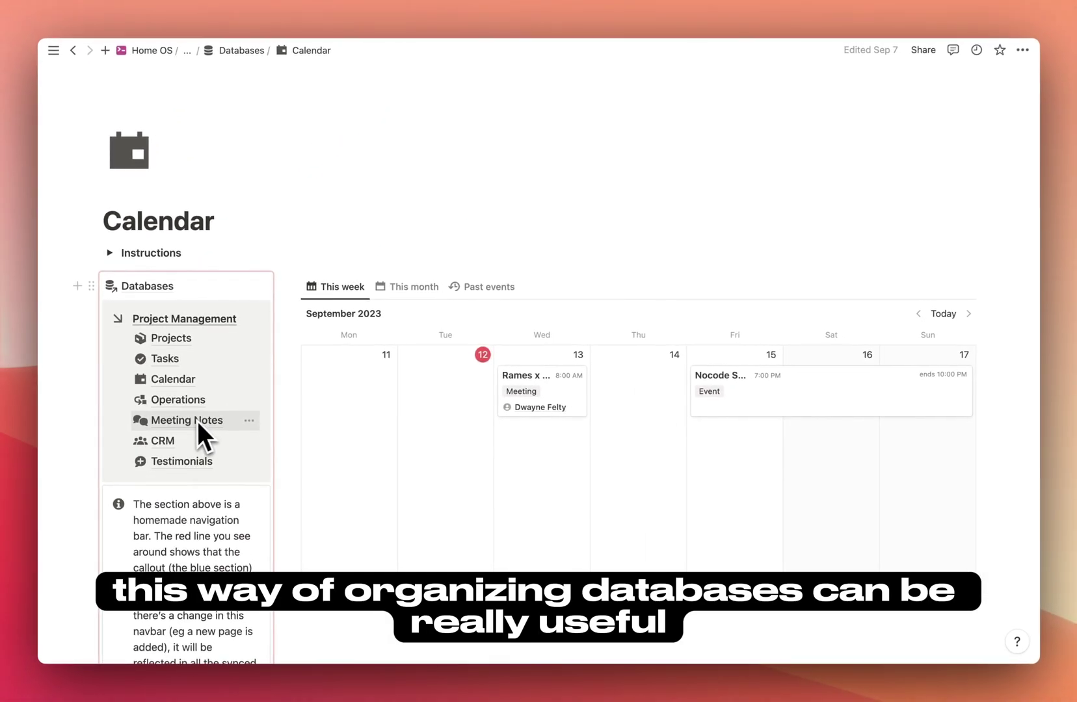
left_click(192, 339)
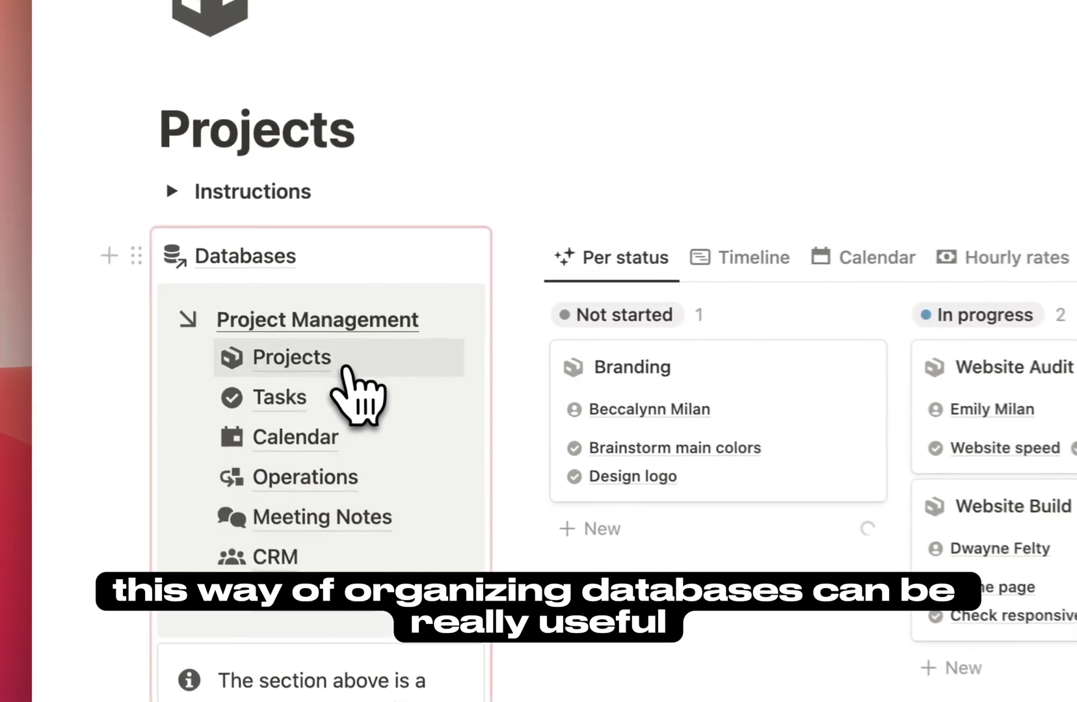
left_click(191, 358)
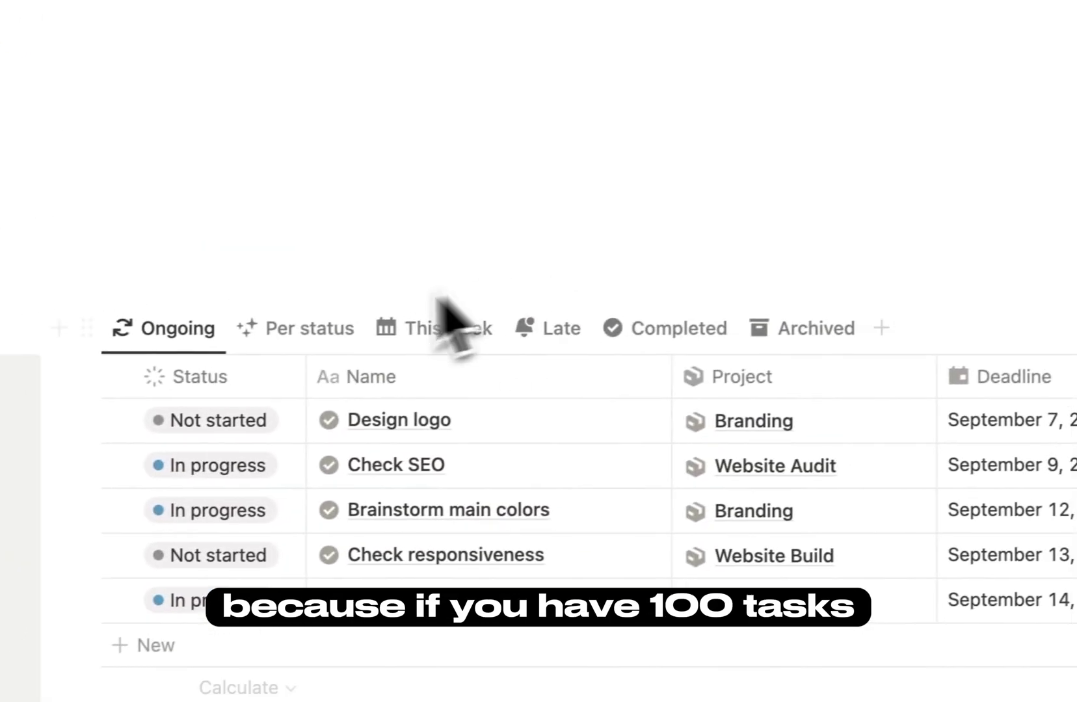
left_click(760, 256)
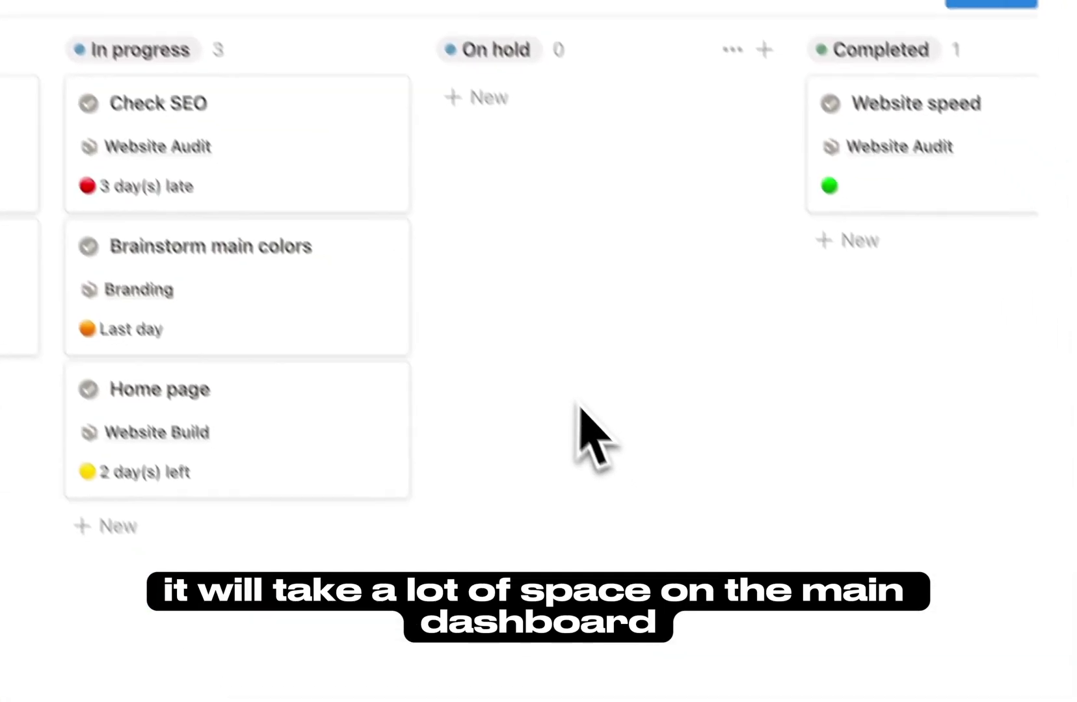
scroll(616, 484, "down", 3)
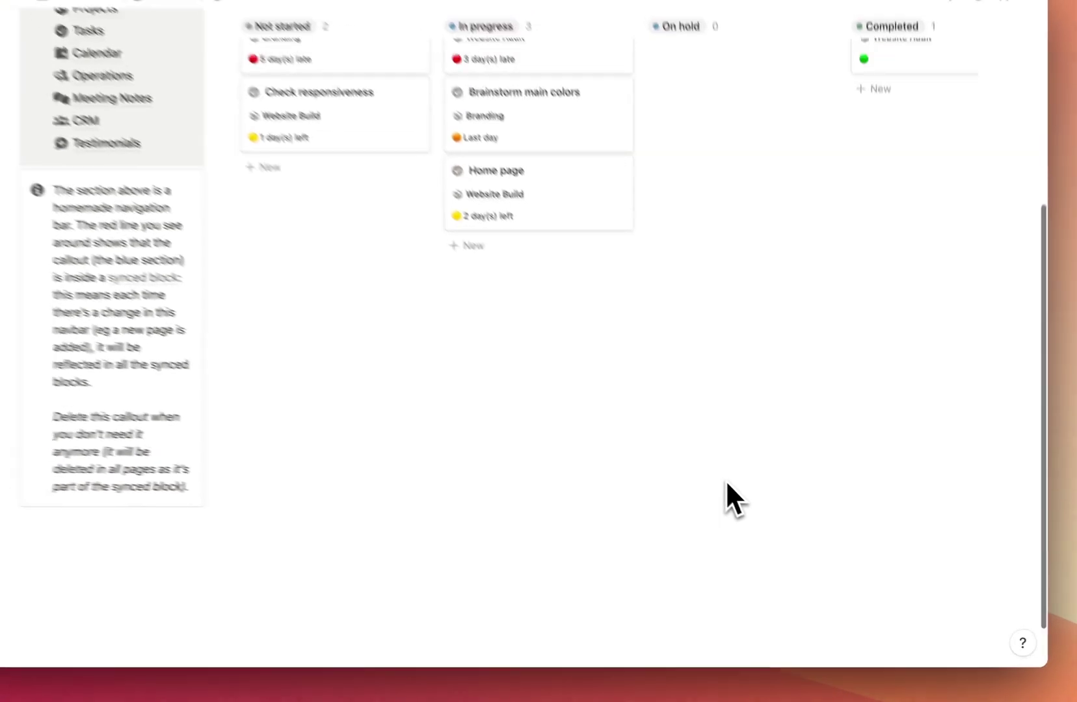
scroll(726, 483, "up", 3)
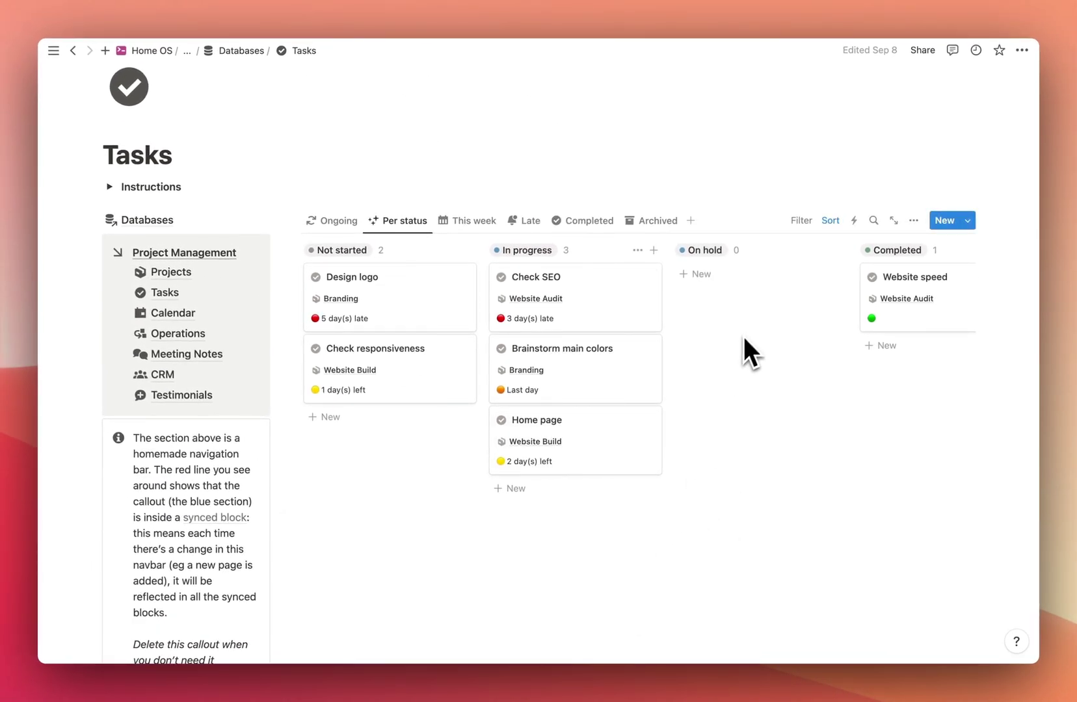
scroll(762, 485, "down", 3)
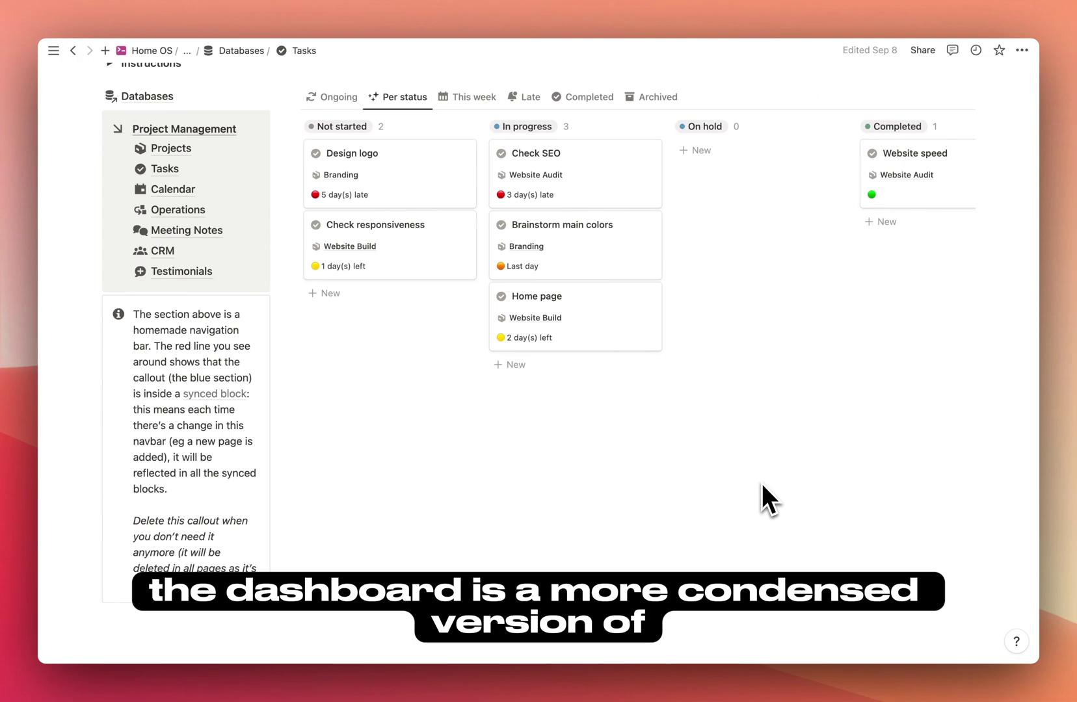
scroll(761, 484, "up", 2)
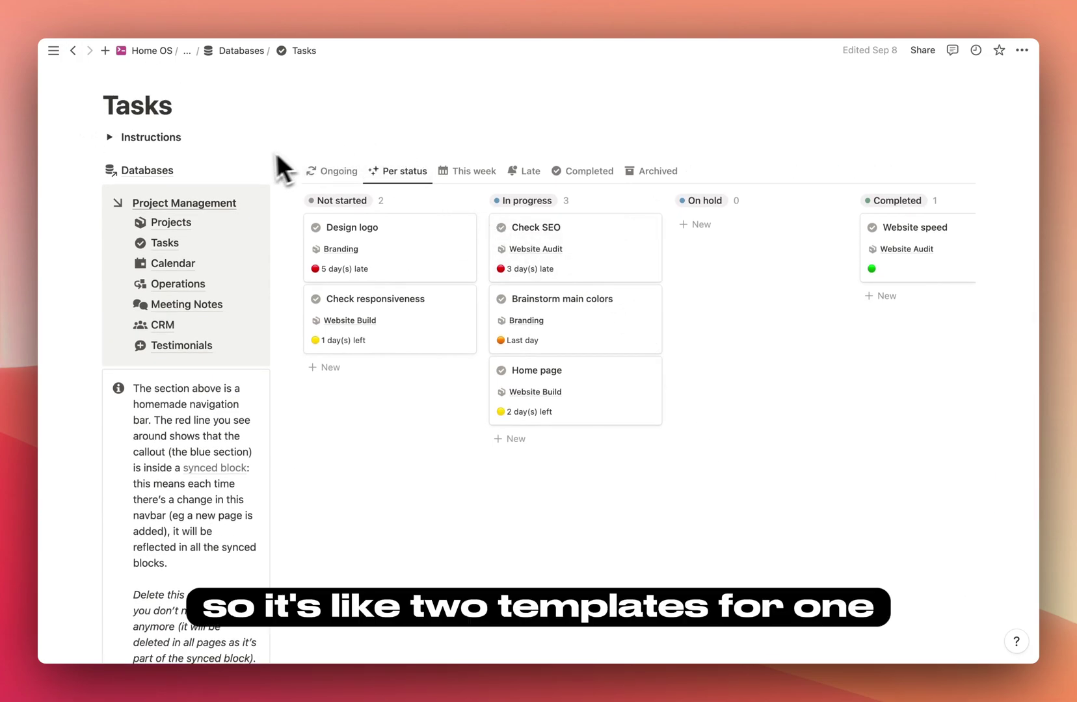
left_click(288, 65)
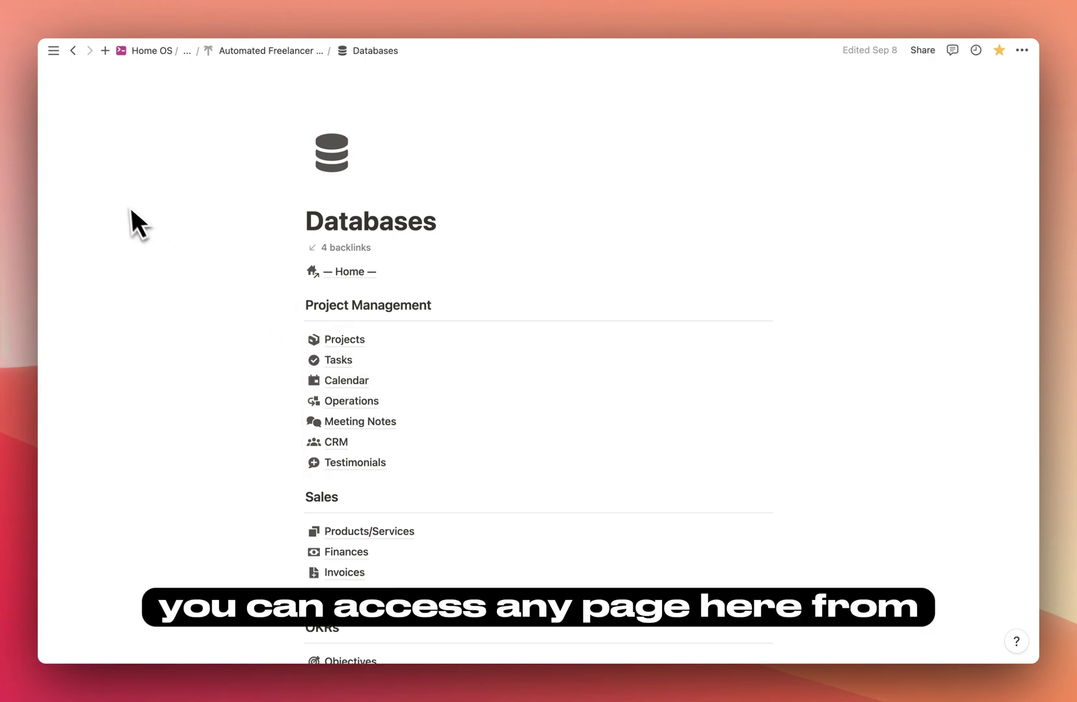
Open the Invoices database from the sidebar.
mouse_move(82, 216)
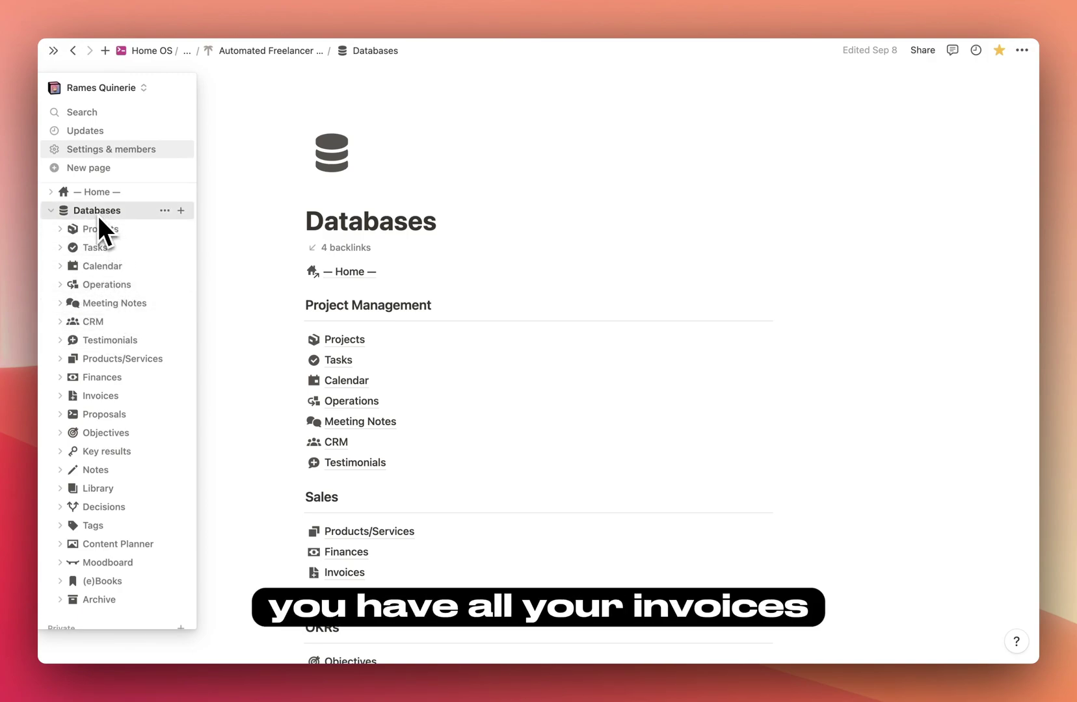
left_click(111, 394)
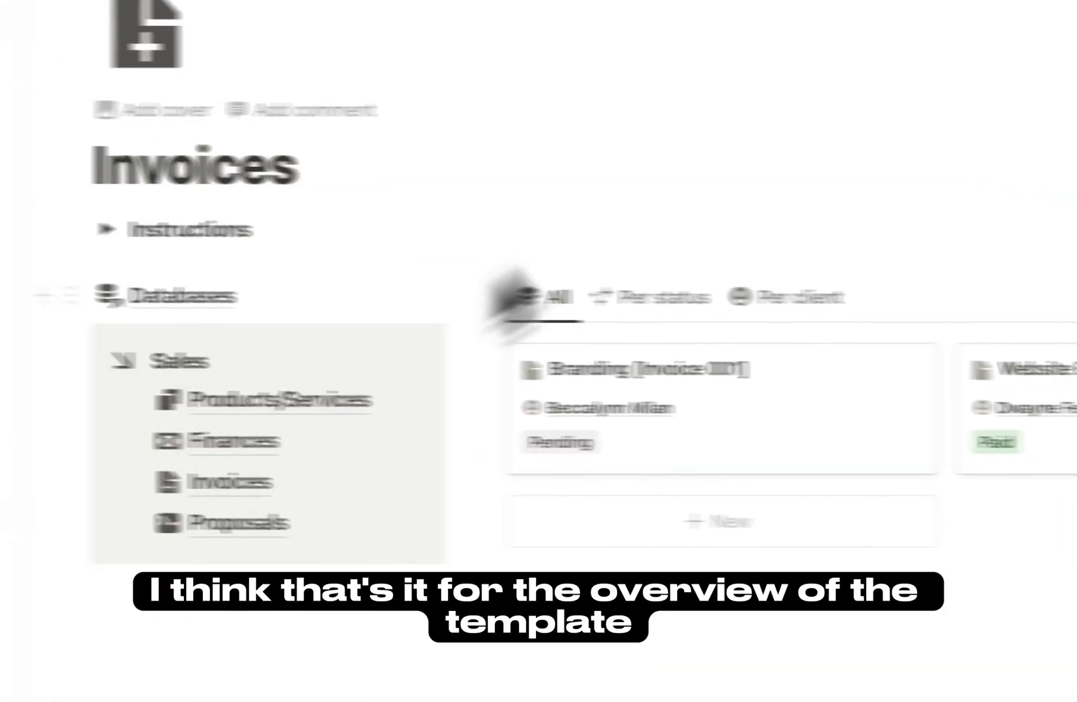